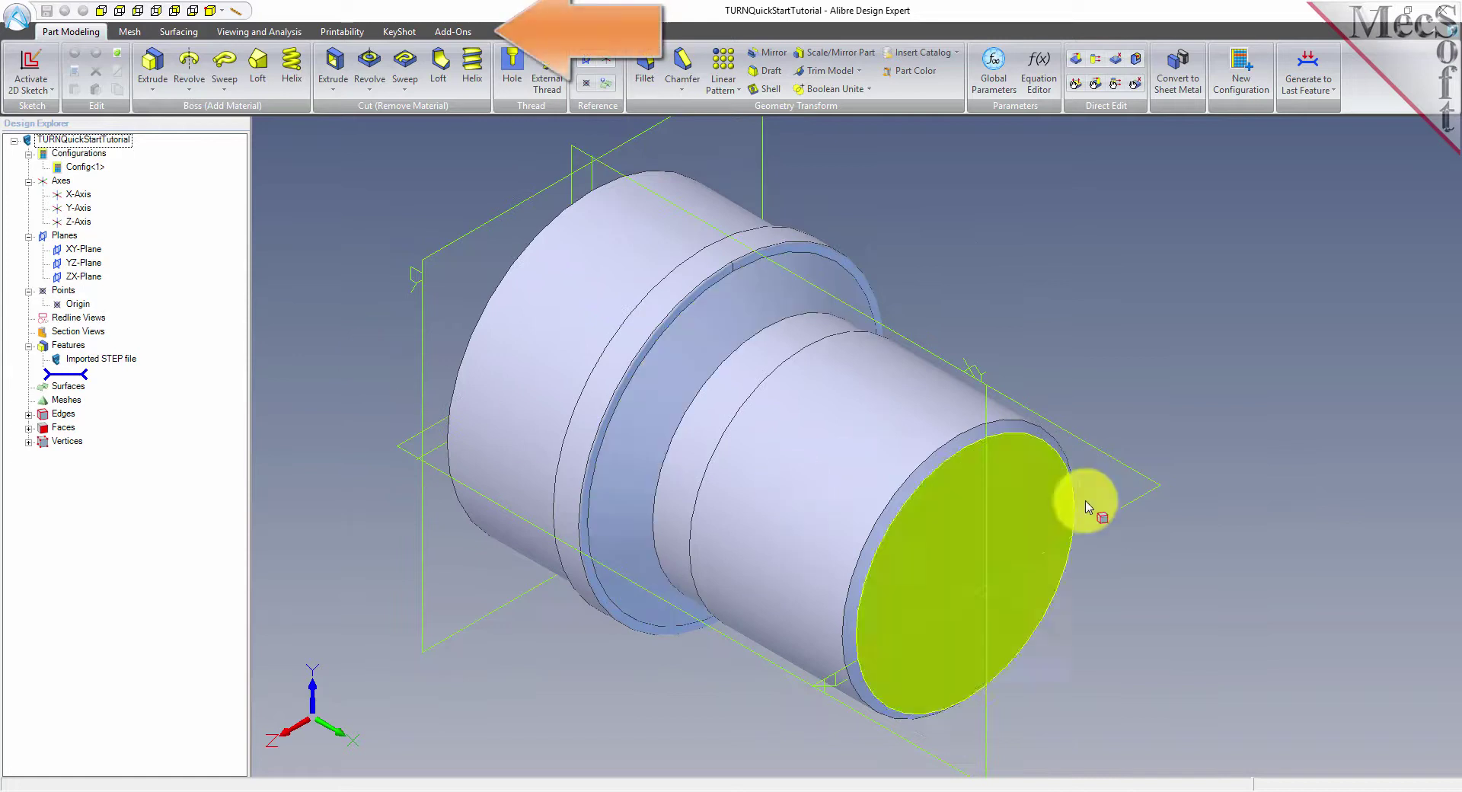
Step: Load the TURN module of the AlibreCAM 2017 add-on
{"action": "left_click", "coordinate": [446, 31]}
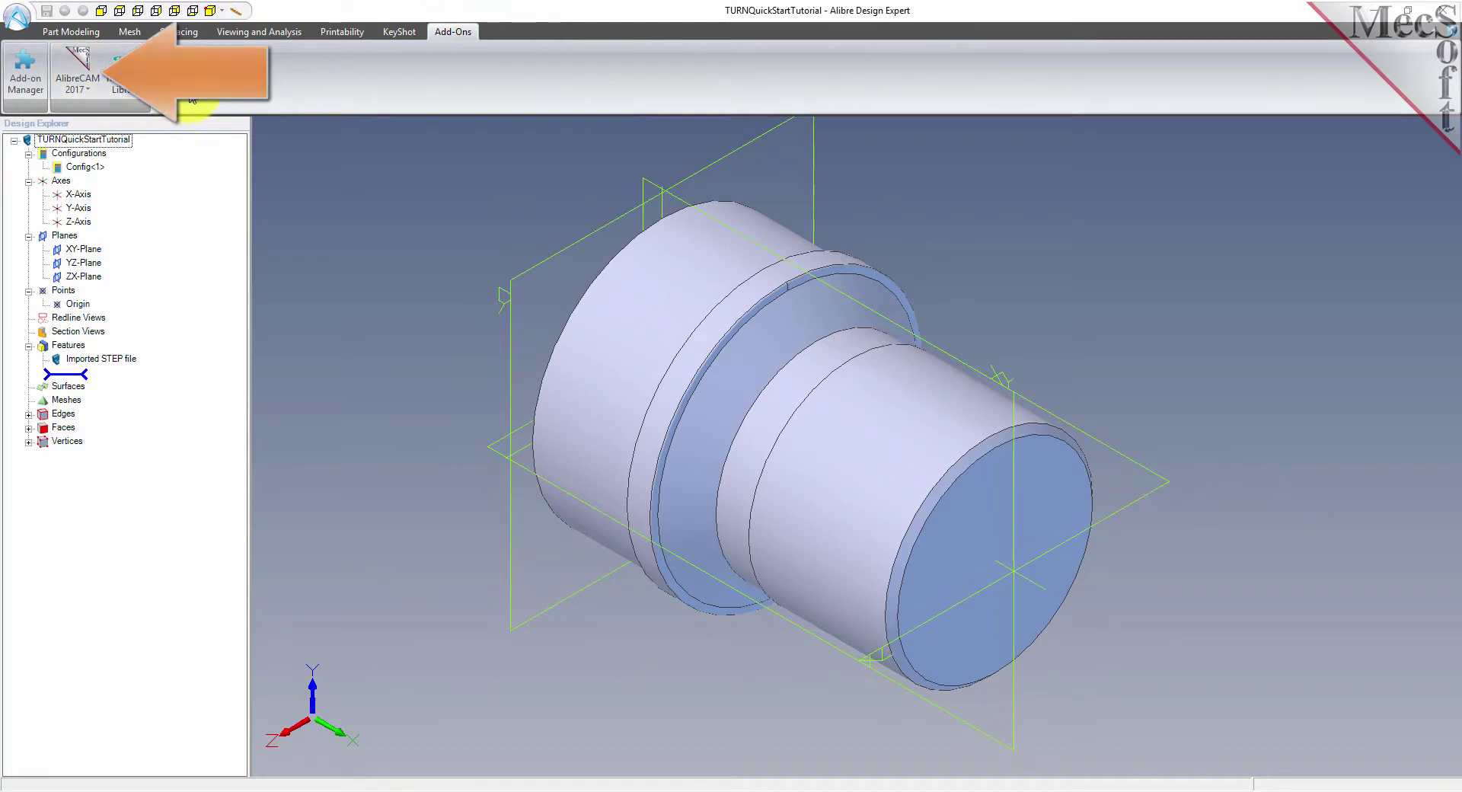
{"action": "left_click", "coordinate": [79, 80]}
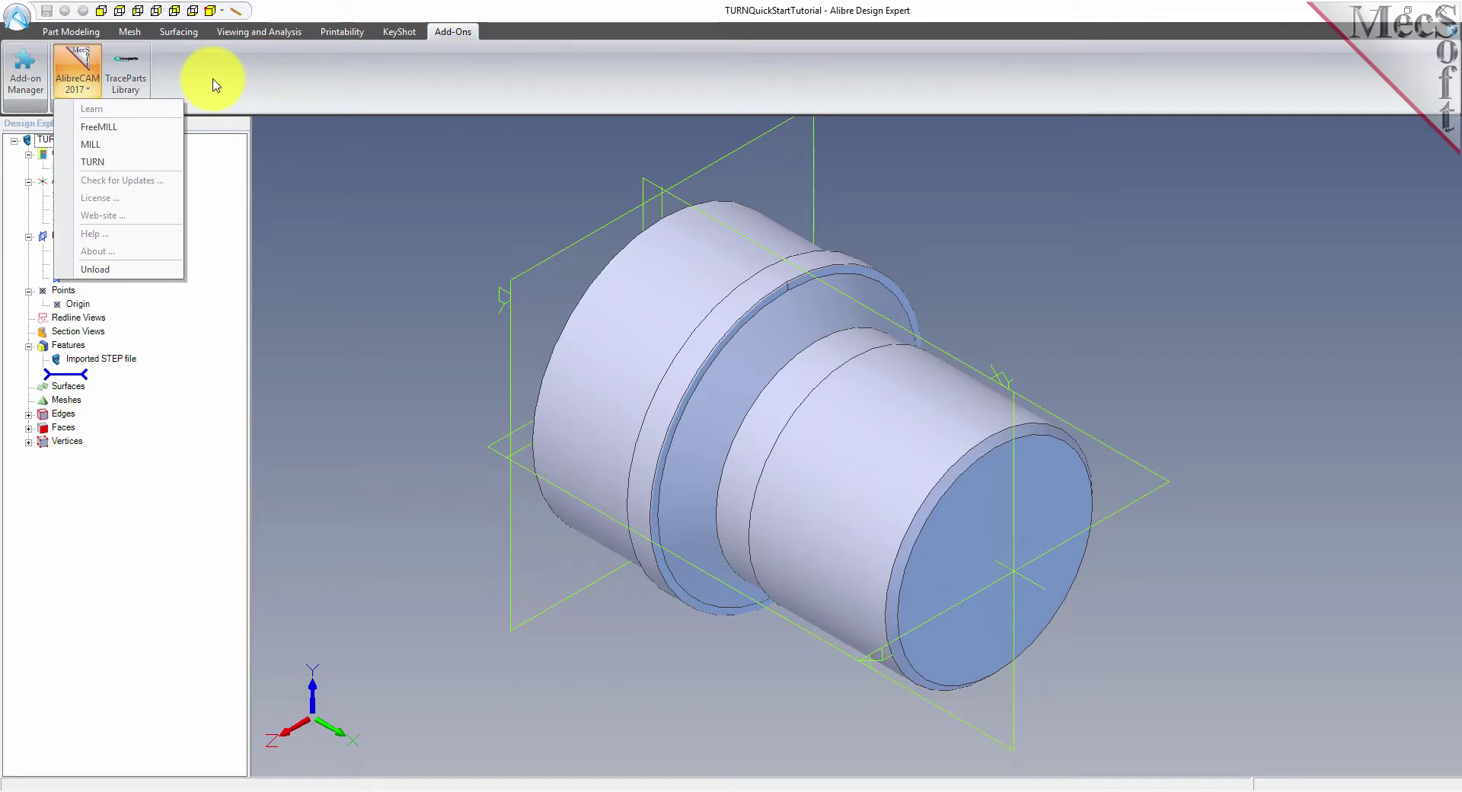
{"action": "left_click", "coordinate": [107, 162]}
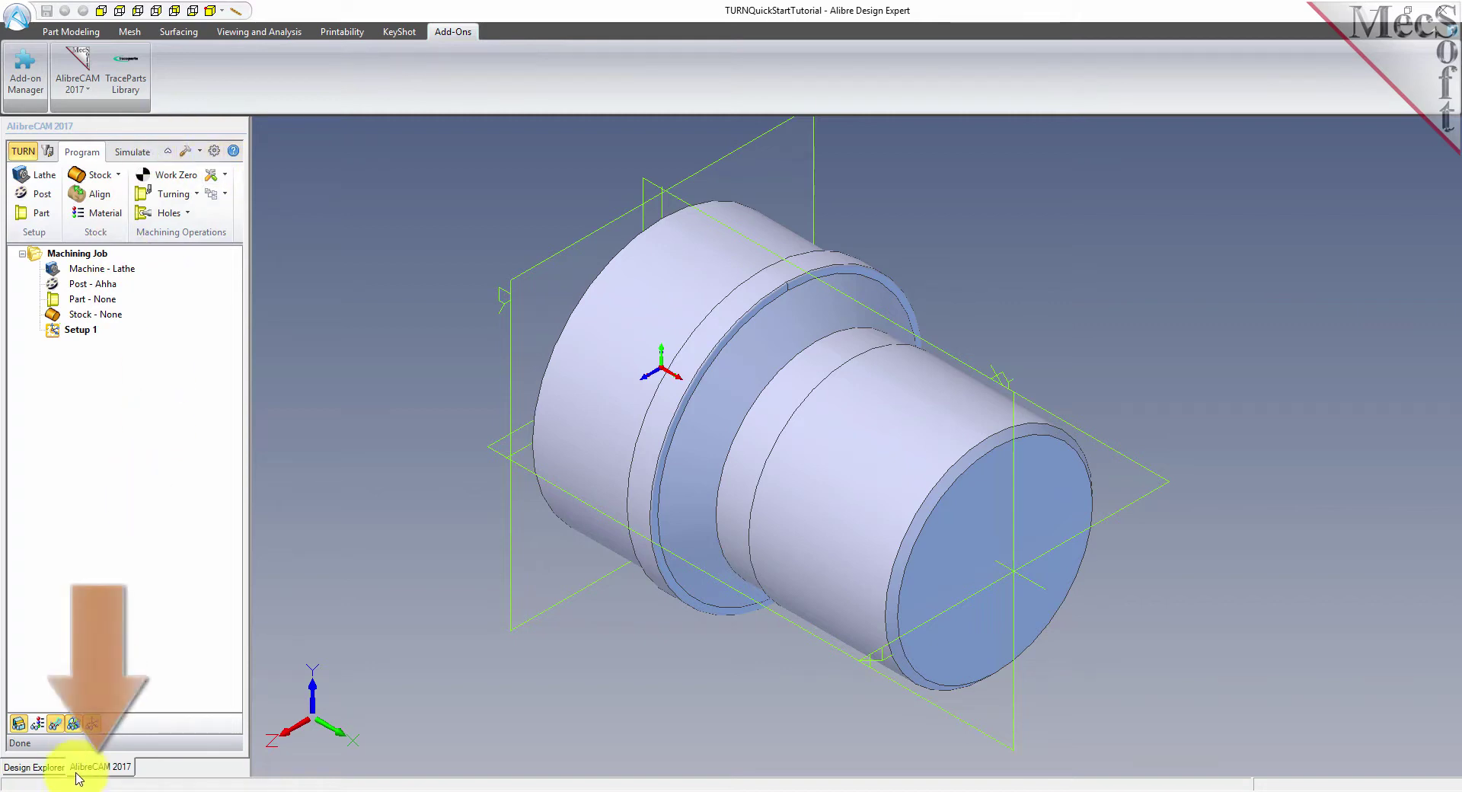
Step: Check the Design Explorer, return to the AlibreCAM browser, and widen it slightly to work with the Program tools
{"action": "left_click", "coordinate": [46, 769]}
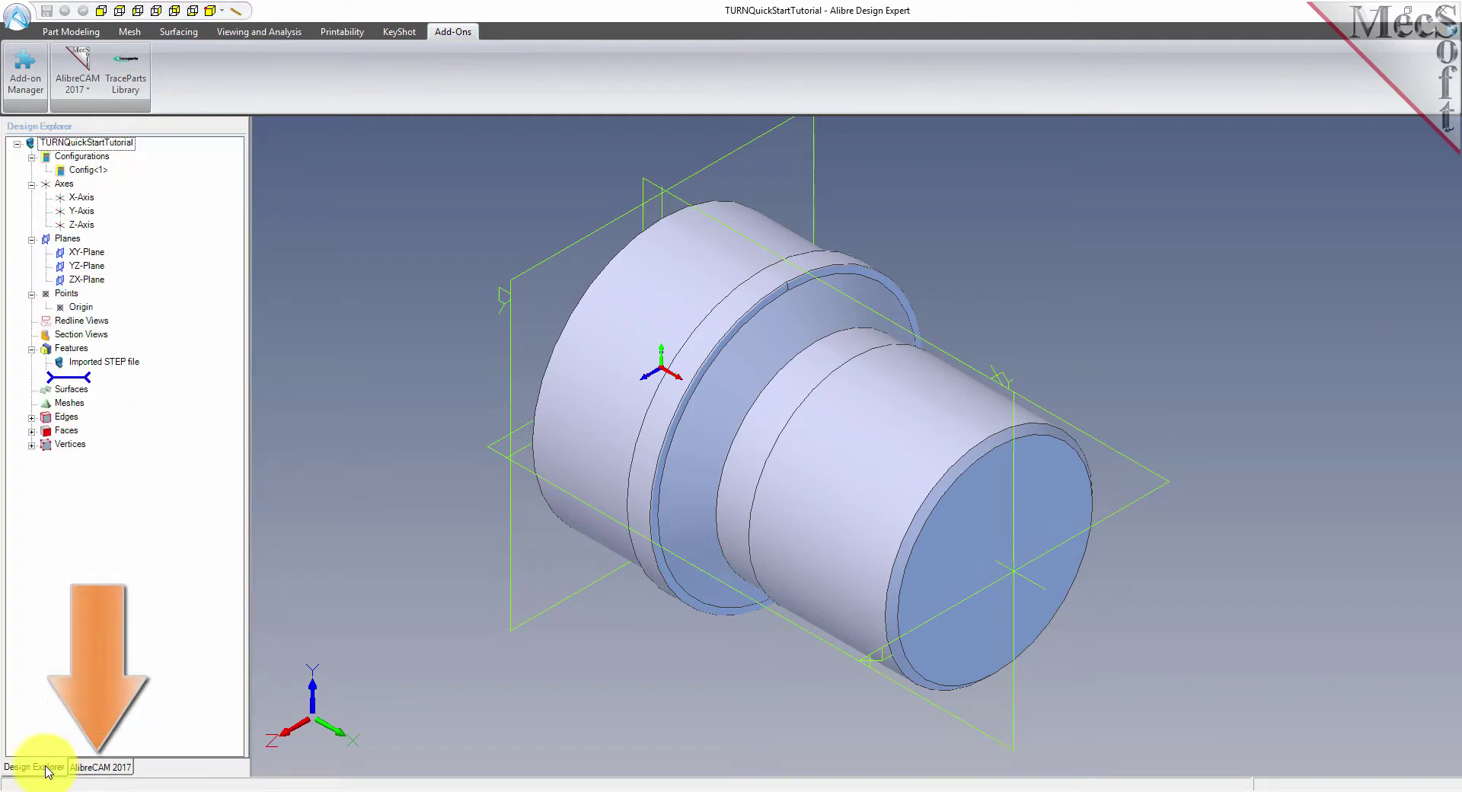
{"action": "left_click", "coordinate": [93, 769]}
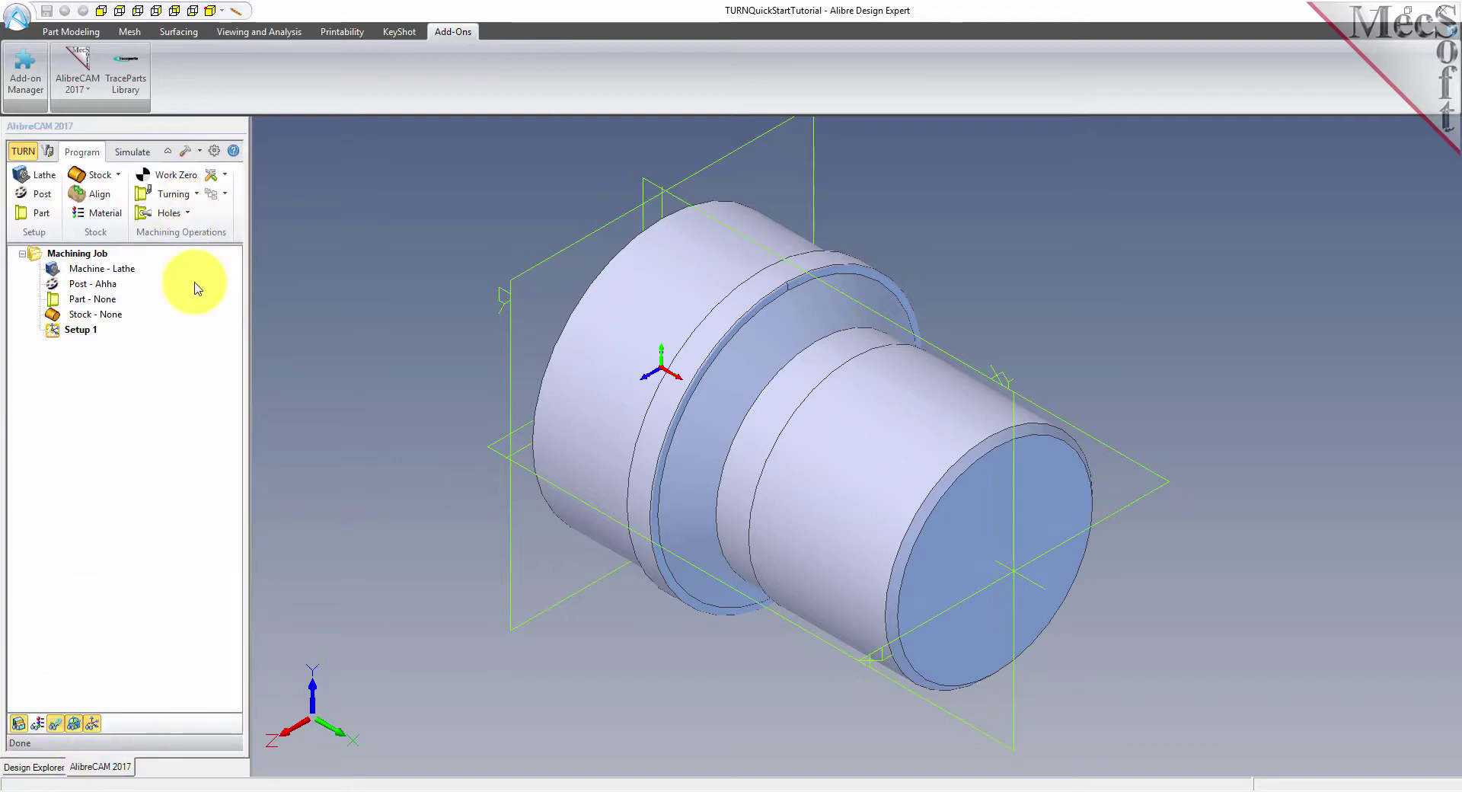
{"action": "left_click_drag", "start_coordinate": [251, 421], "coordinate": [315, 416]}
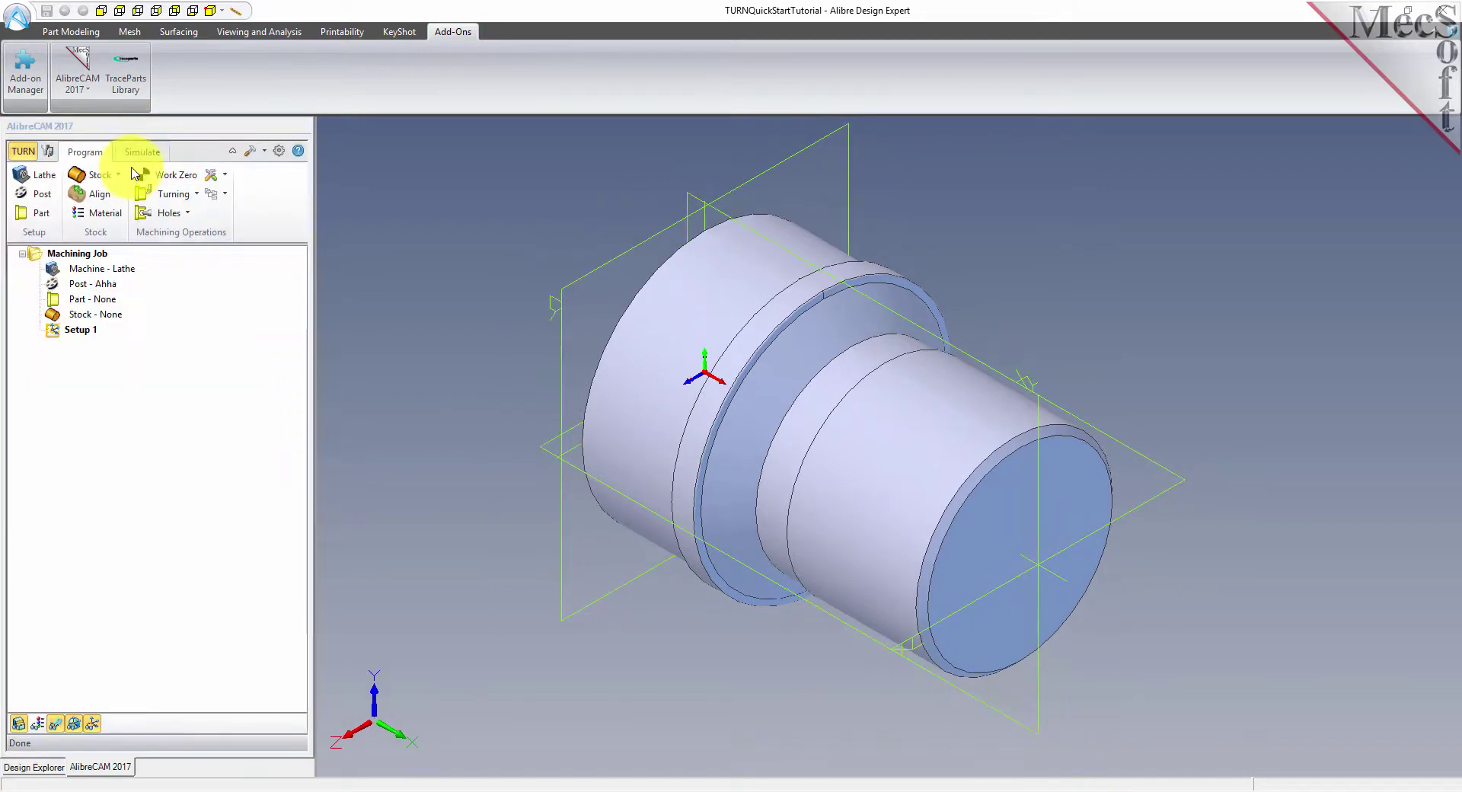
{"action": "left_click_drag", "start_coordinate": [313, 365], "coordinate": [298, 367]}
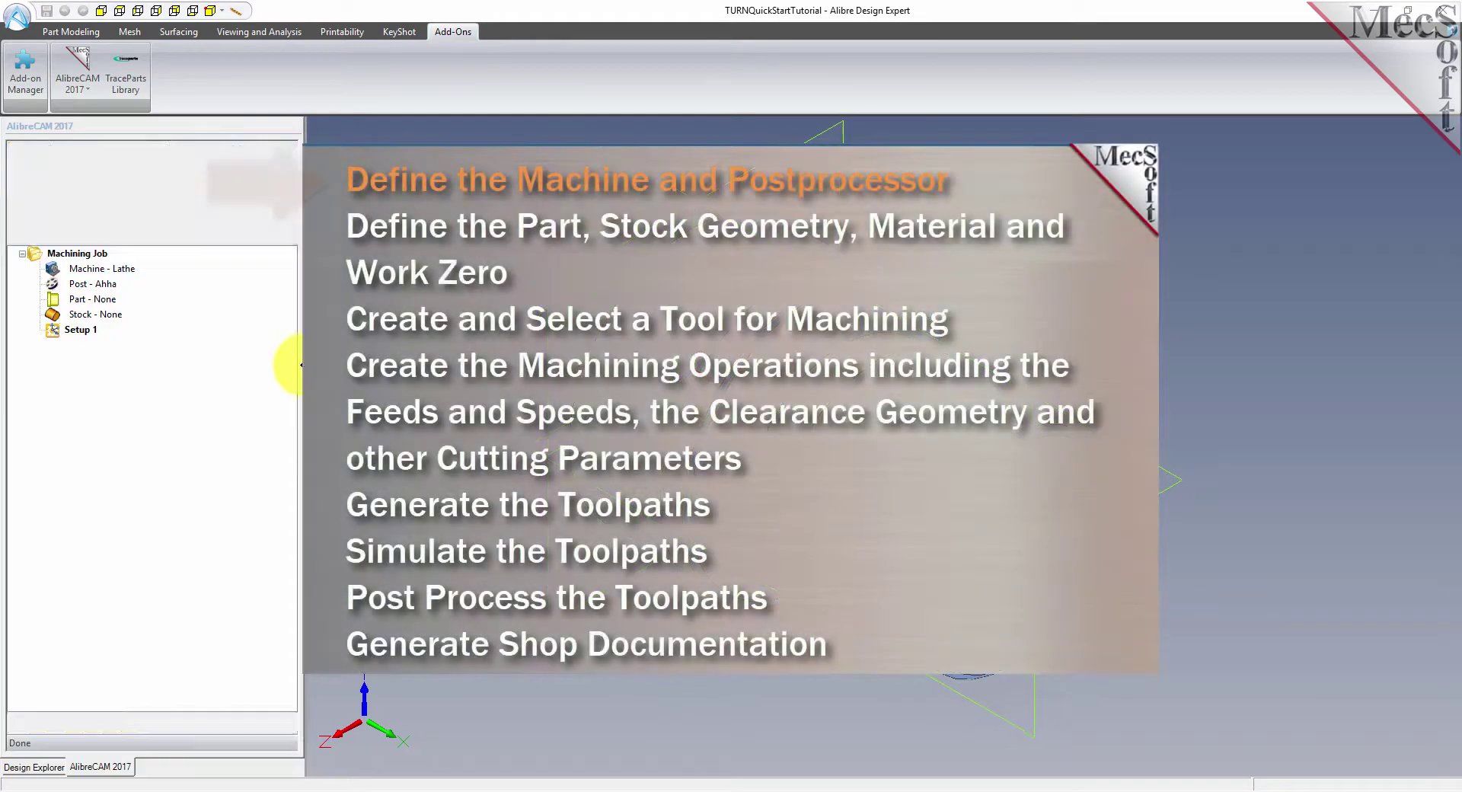
{"action": "left_click", "coordinate": [86, 152]}
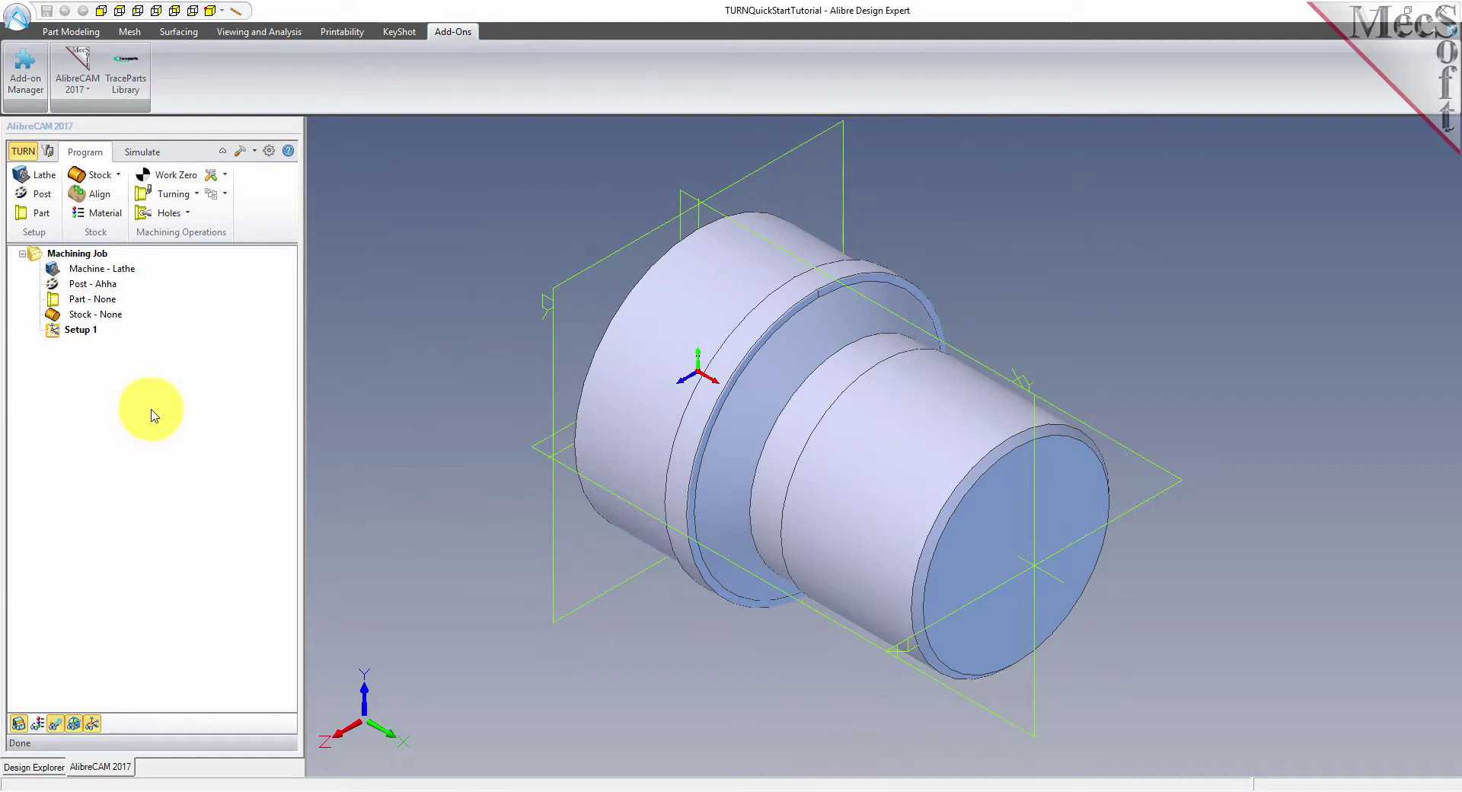
Step: Set the maximum RPM to 100 in the lathe's turning machine setup
{"action": "left_click", "coordinate": [44, 182]}
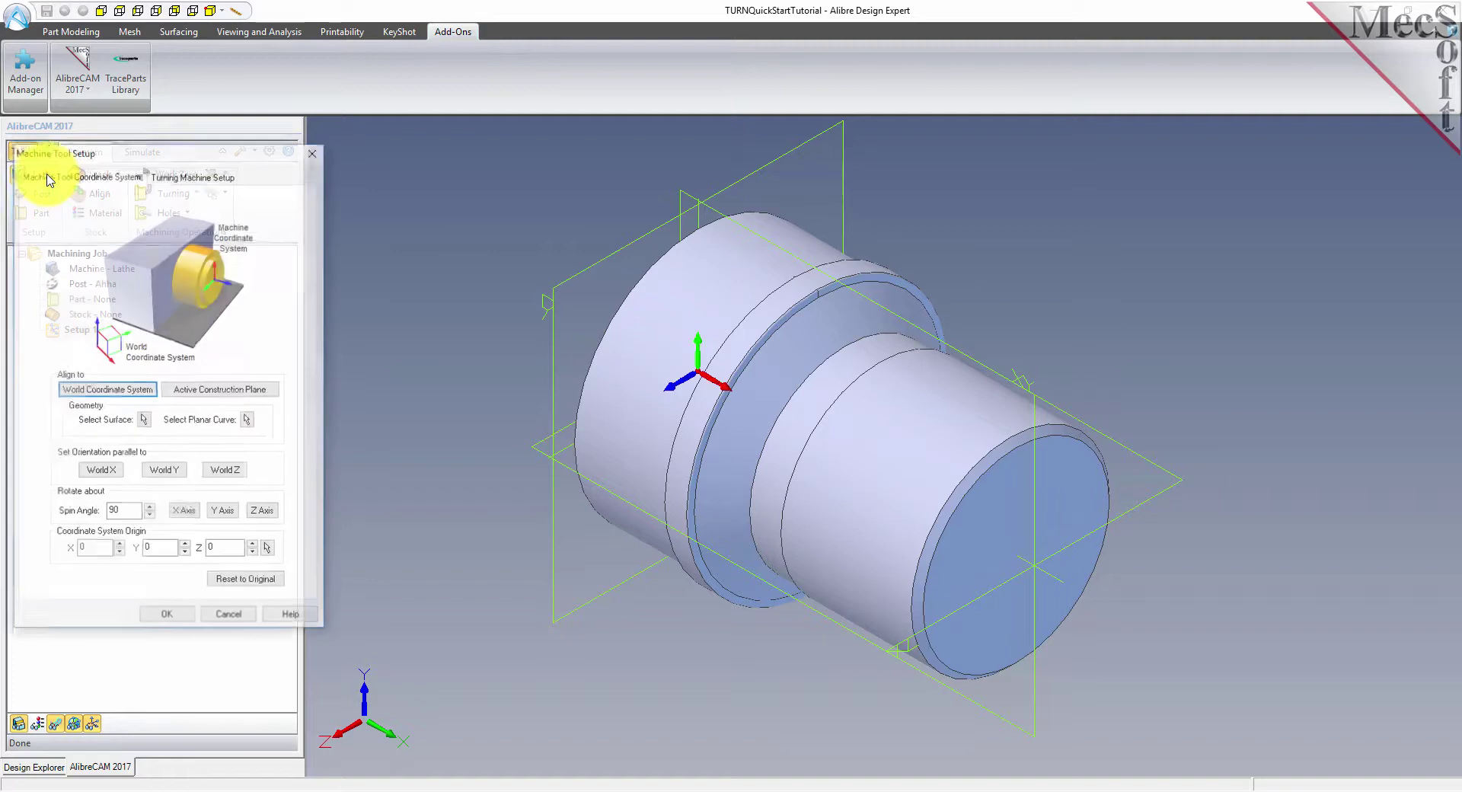
{"action": "left_click", "coordinate": [211, 176]}
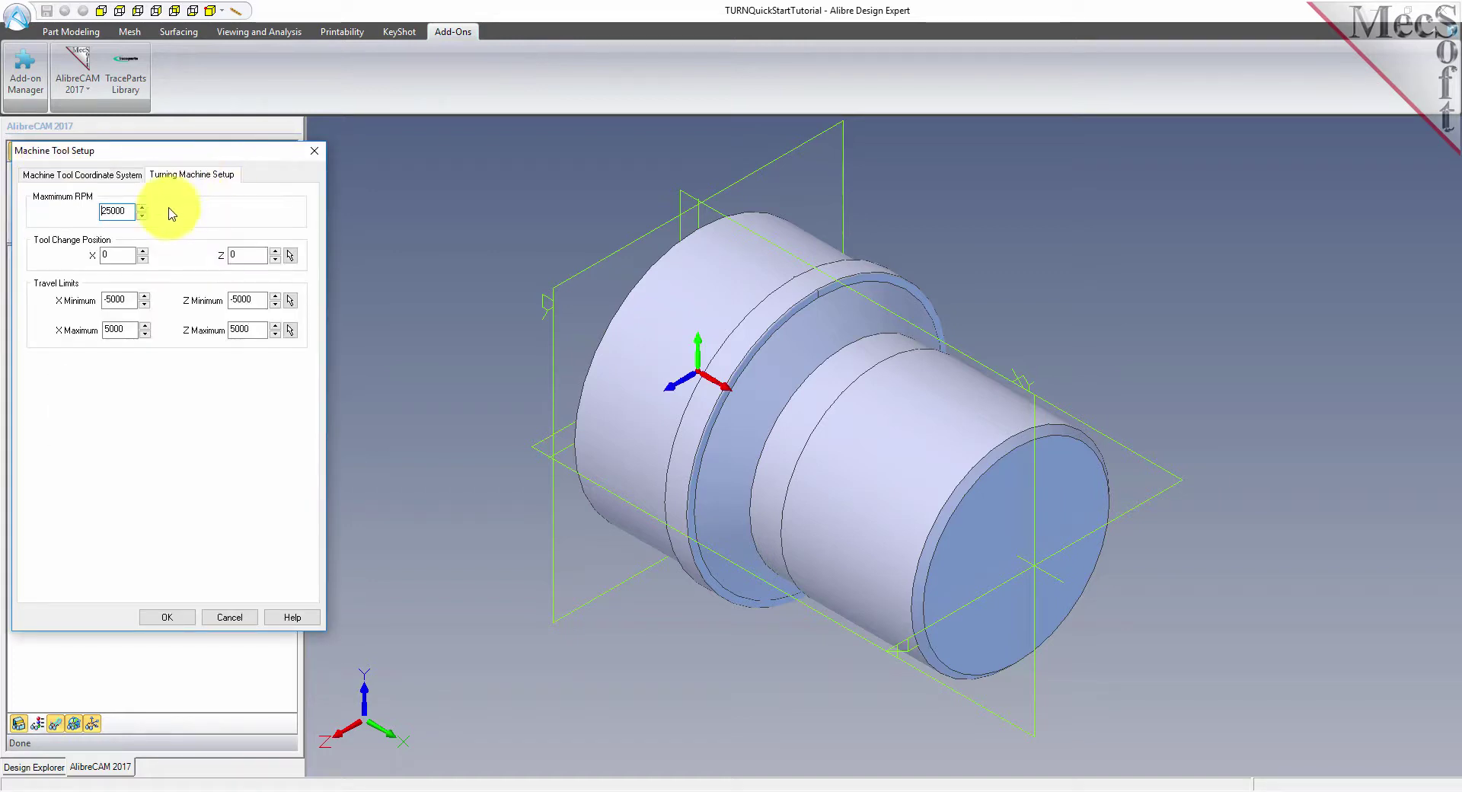
{"action": "left_click_drag", "start_coordinate": [130, 211], "coordinate": [55, 211]}
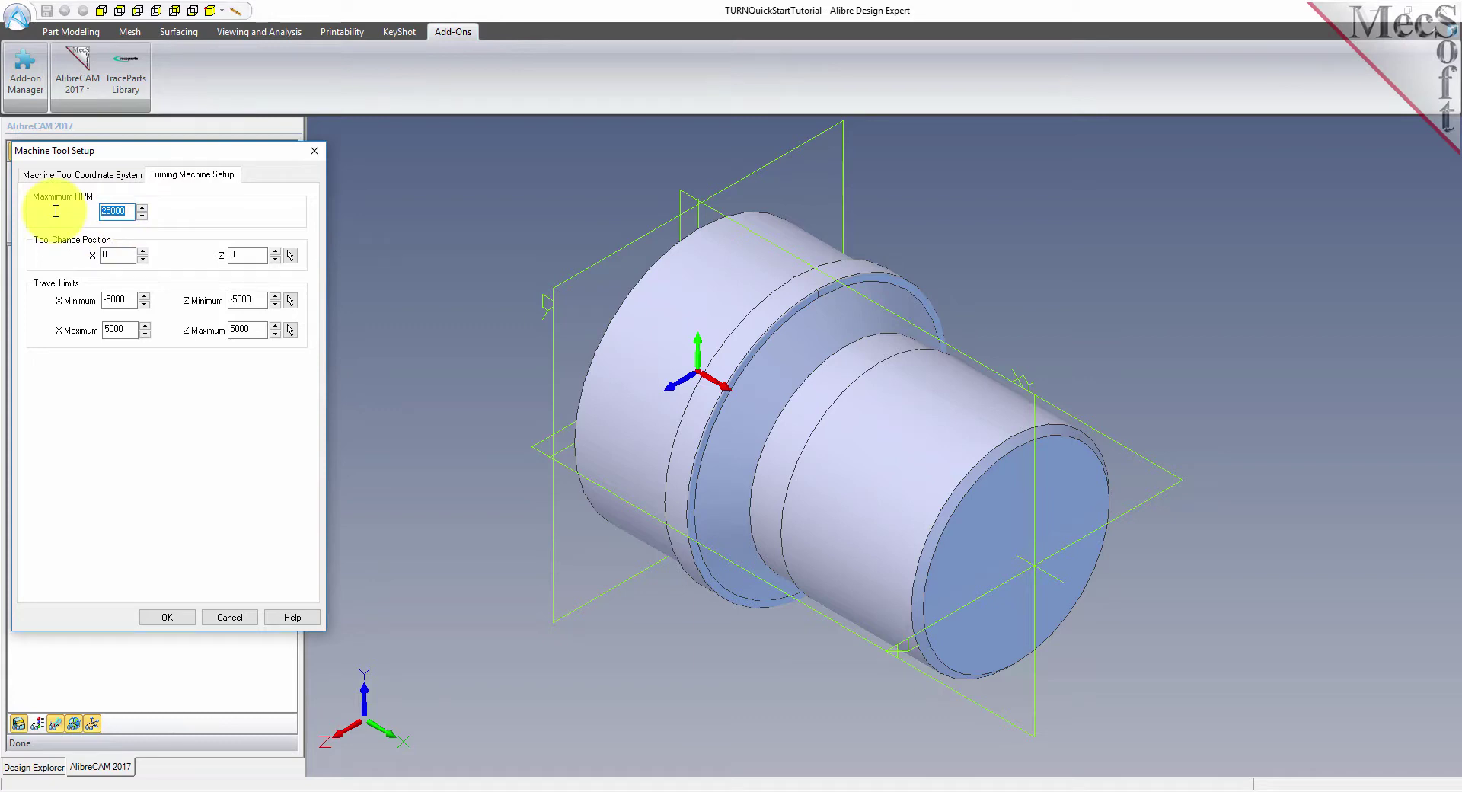
{"action": "type", "text": "100"}
{"action": "left_click", "coordinate": [168, 616]}
{"action": "left_click", "coordinate": [51, 268]}
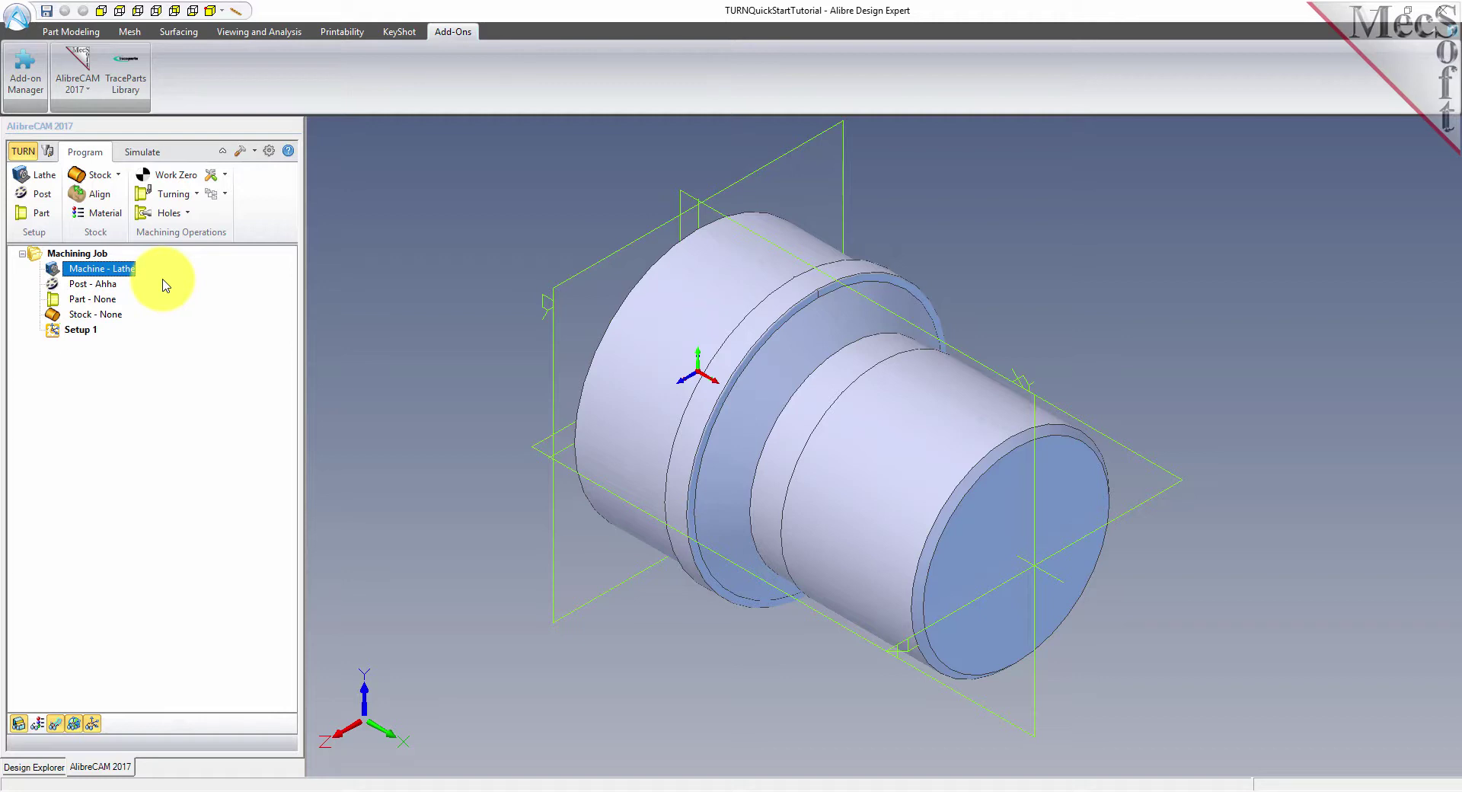
Step: Set the current post processor to Fanuc with .nc as the posted file extension
{"action": "left_click", "coordinate": [41, 203]}
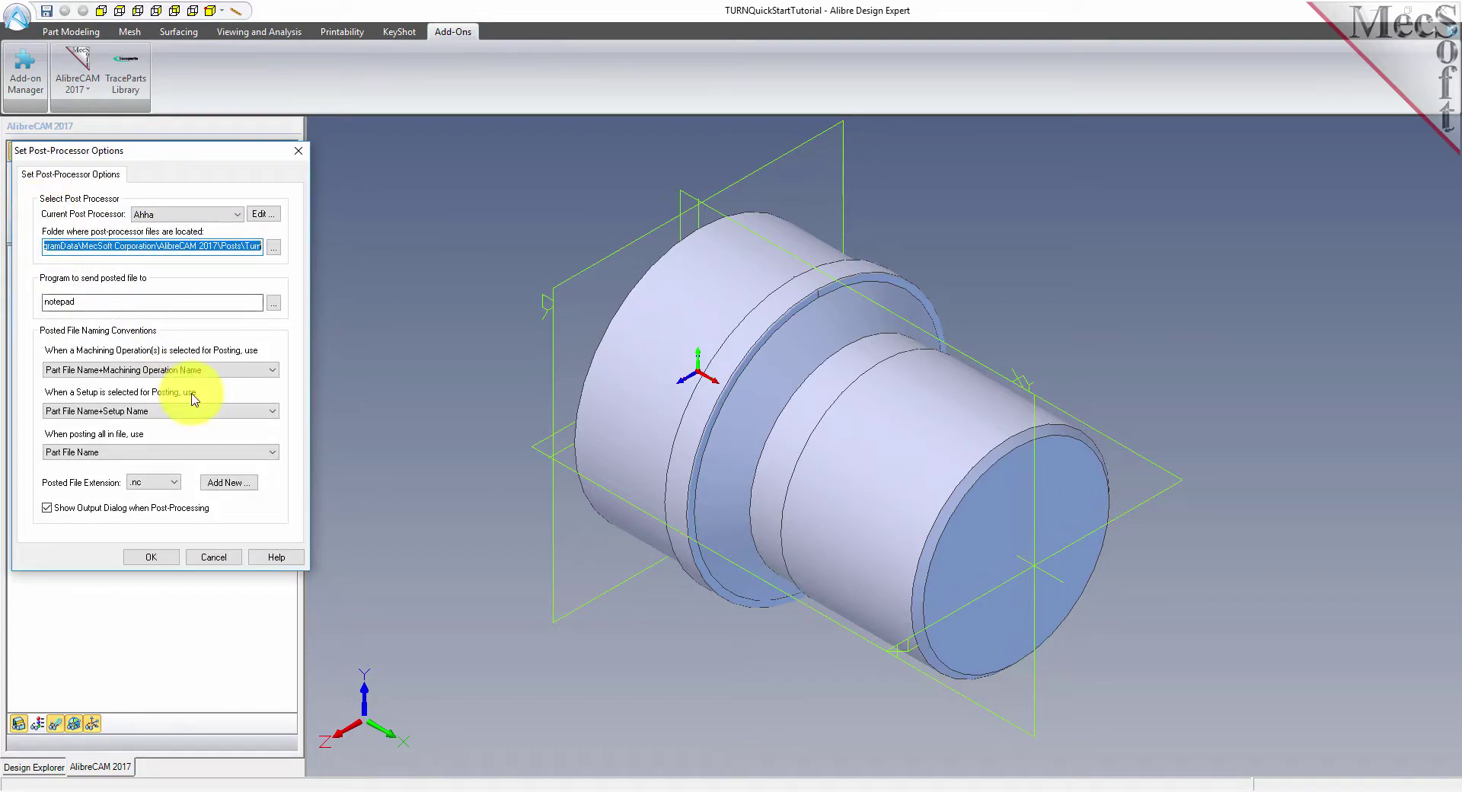
{"action": "left_click", "coordinate": [237, 214]}
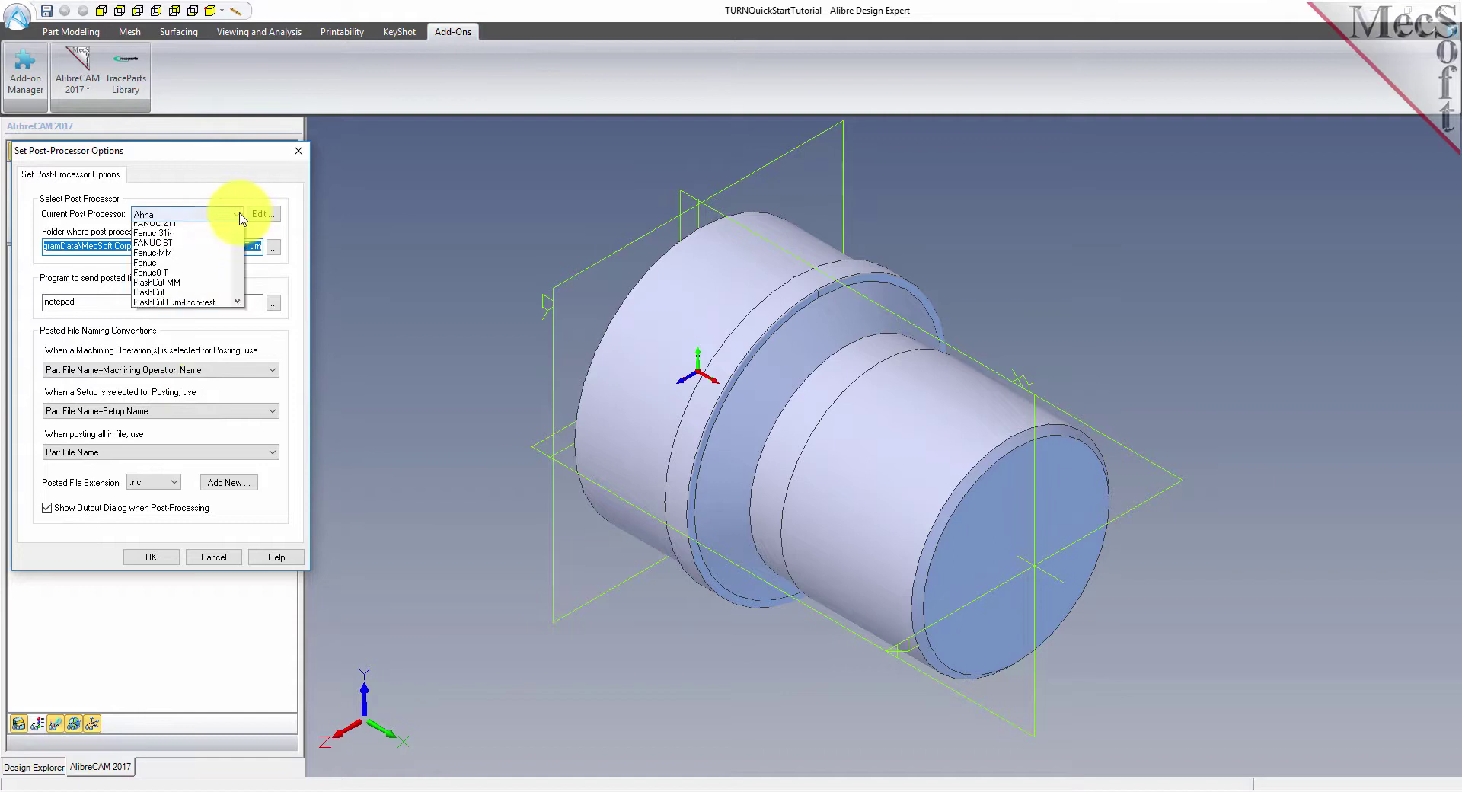
{"action": "scroll", "coordinate": [224, 350], "scroll_direction": "down", "scroll_amount": 9}
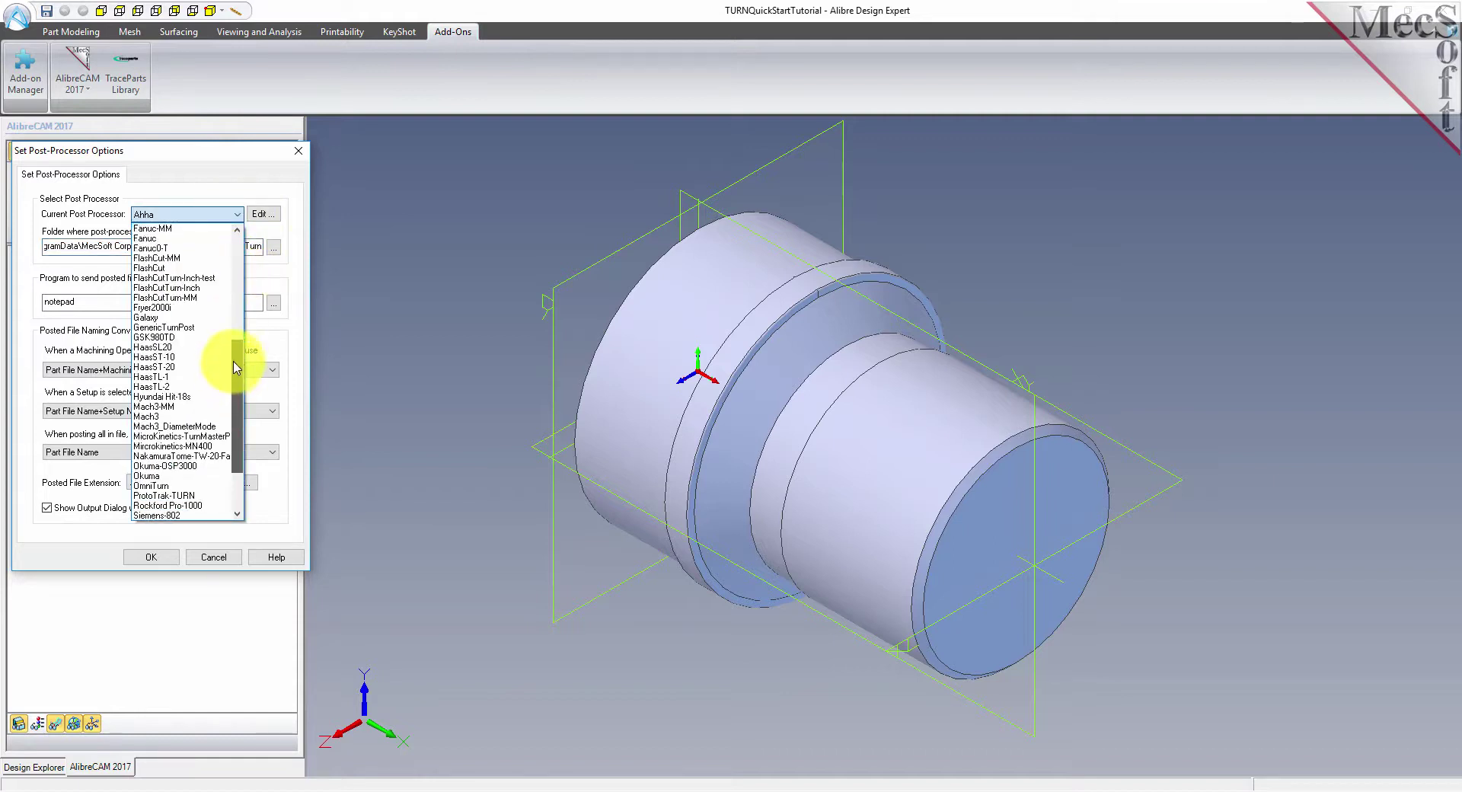
{"action": "left_click", "coordinate": [190, 282]}
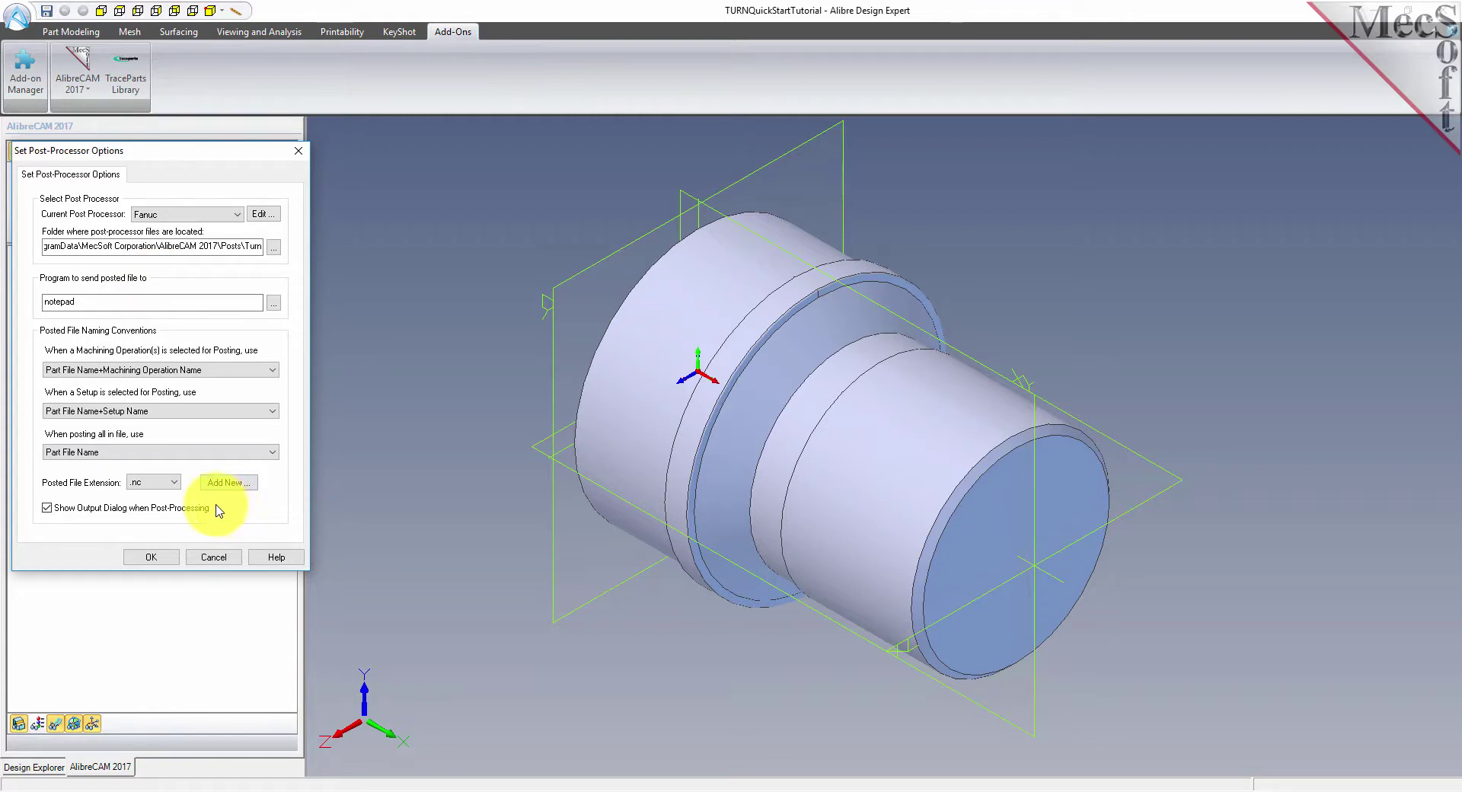
{"action": "left_click", "coordinate": [175, 488]}
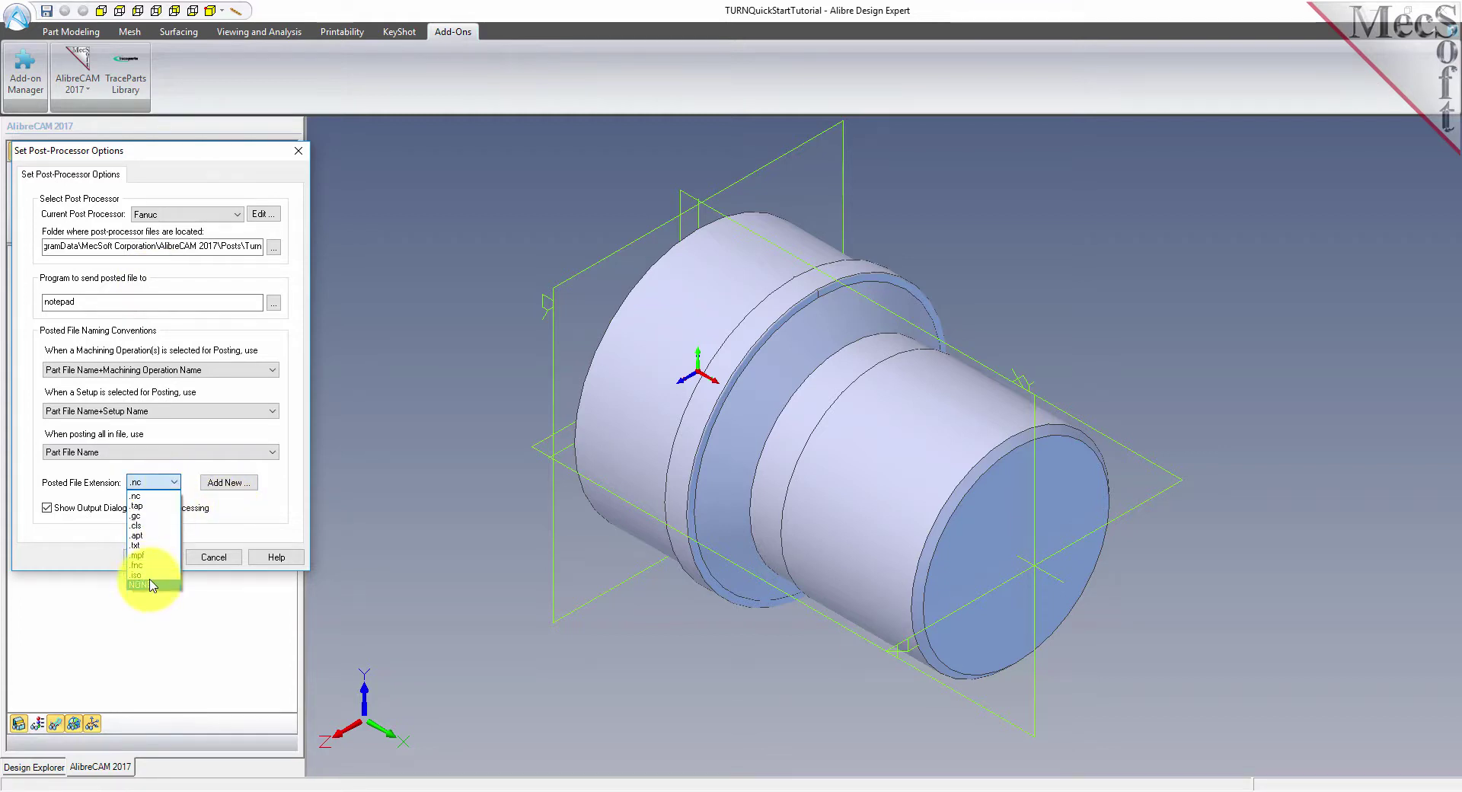
{"action": "left_click", "coordinate": [147, 488]}
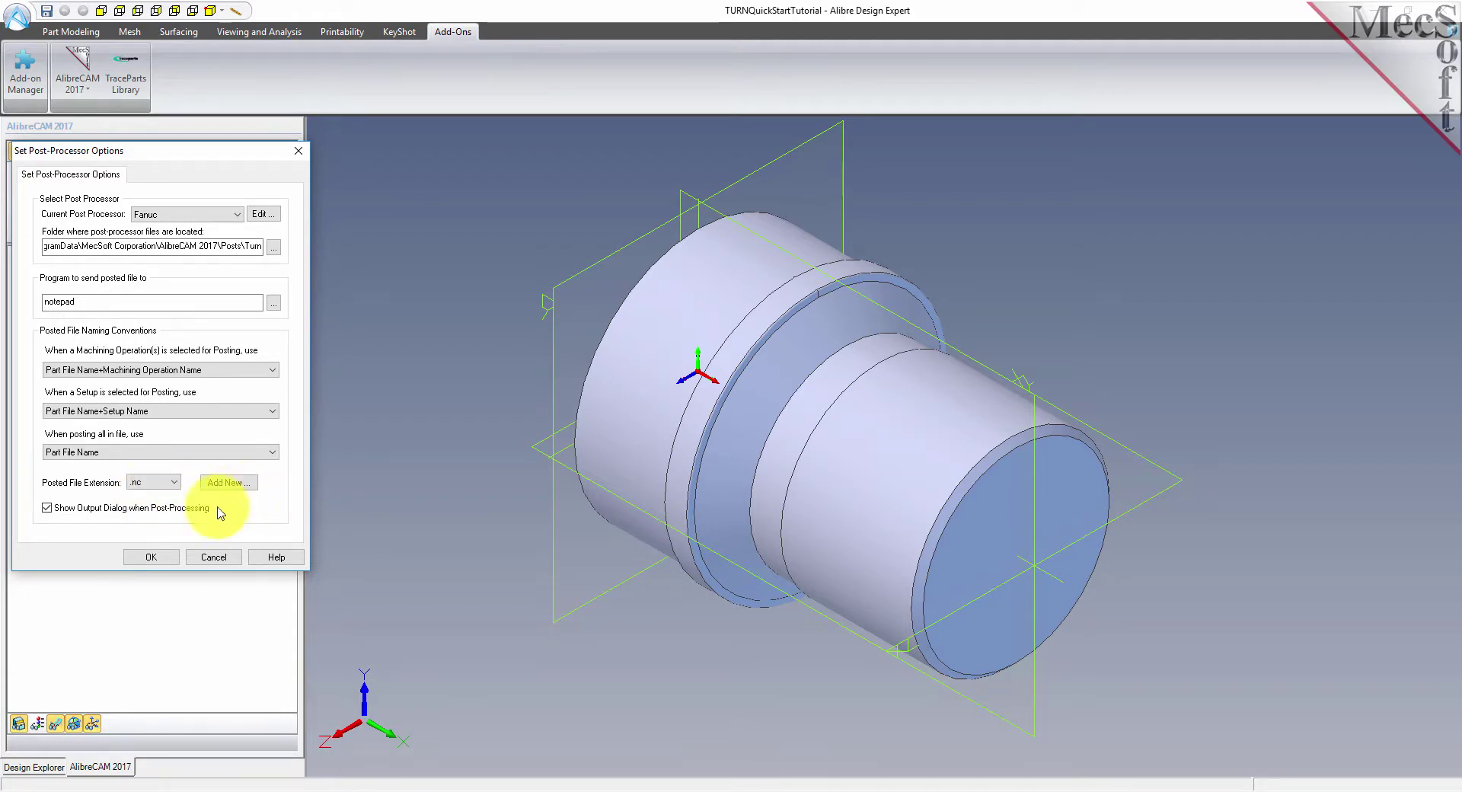
{"action": "left_click", "coordinate": [152, 556]}
{"action": "left_click", "coordinate": [51, 284]}
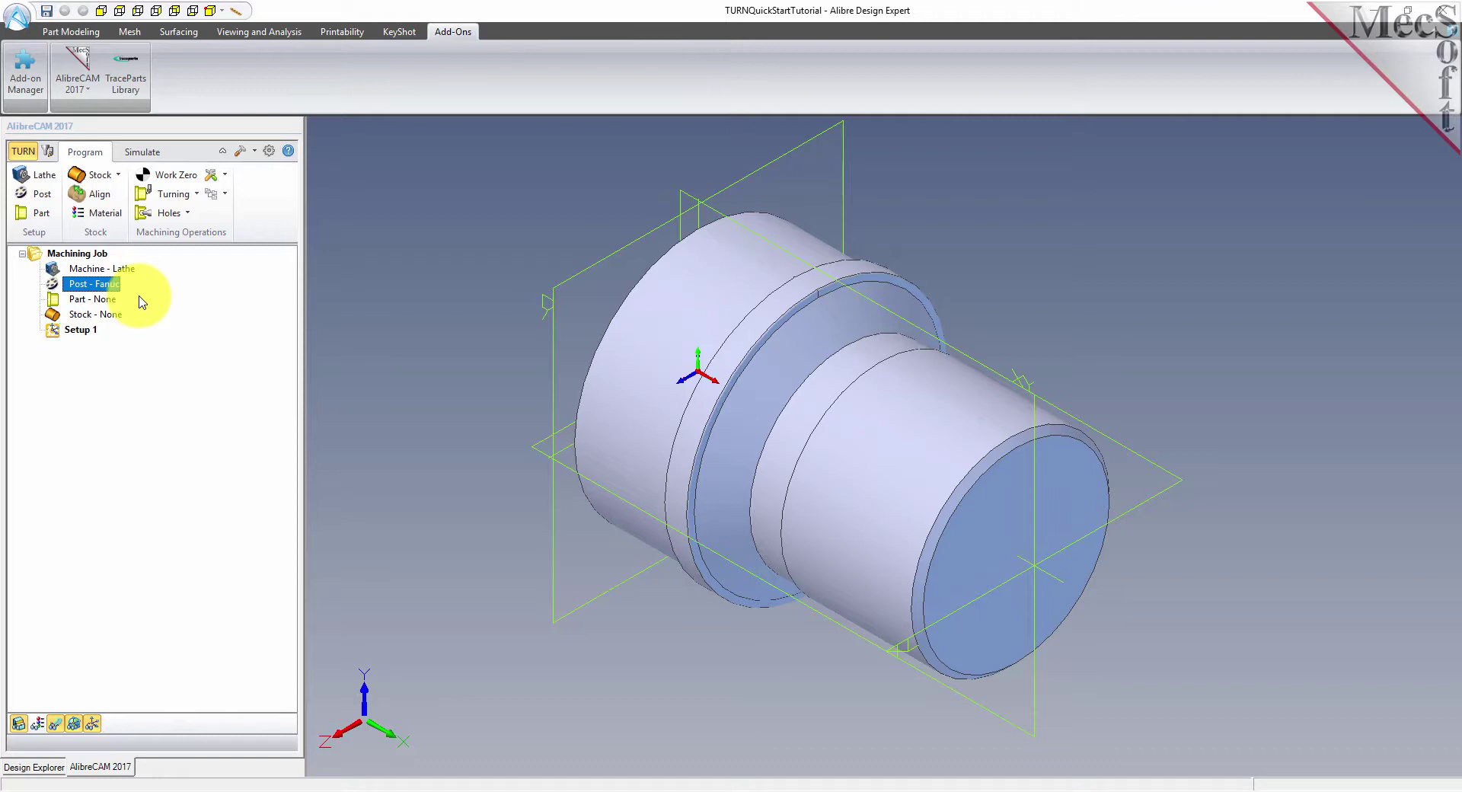
Step: Define the turning part geometry from all surfaces of the model and save it
{"action": "left_click", "coordinate": [43, 216]}
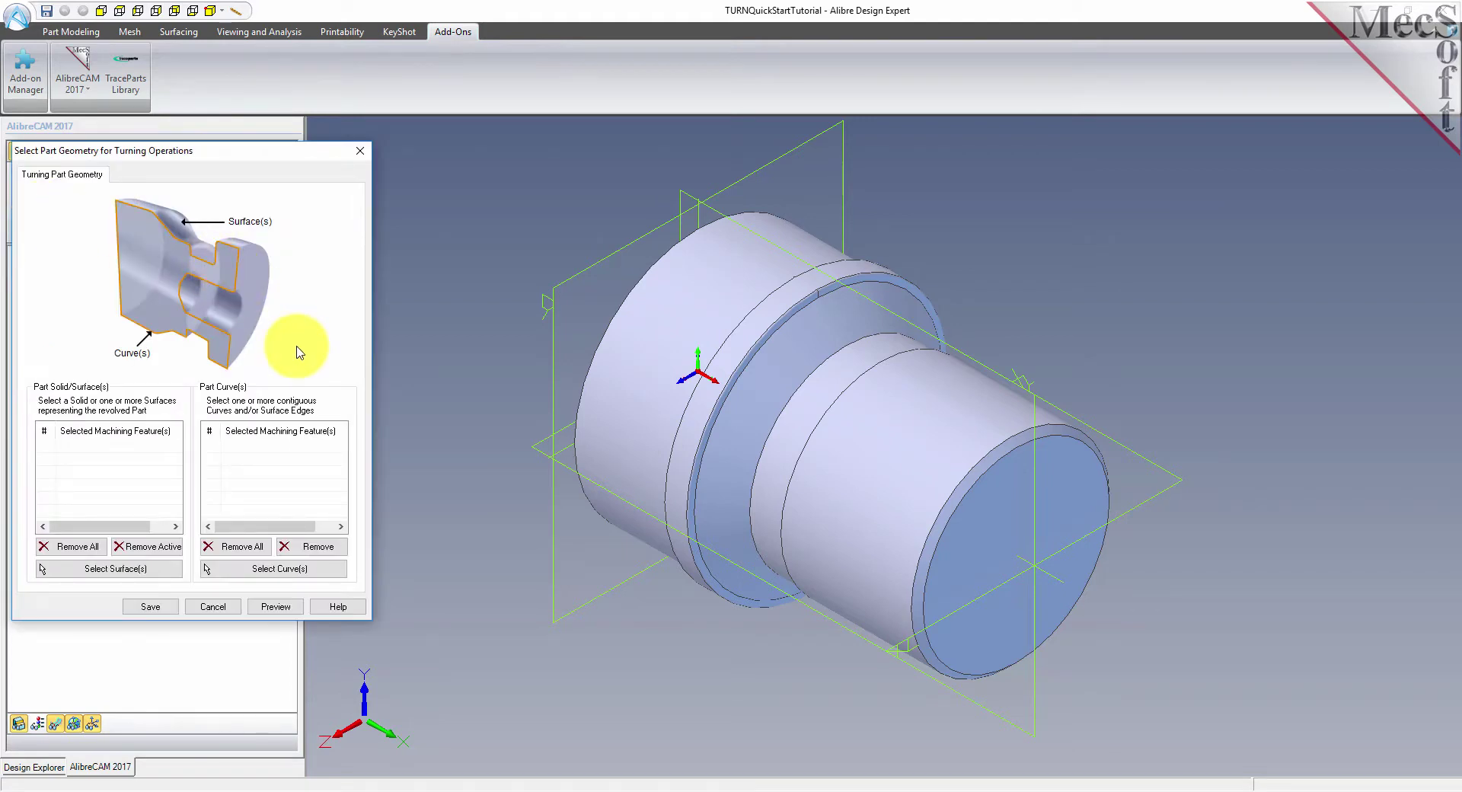
{"action": "left_click", "coordinate": [124, 577]}
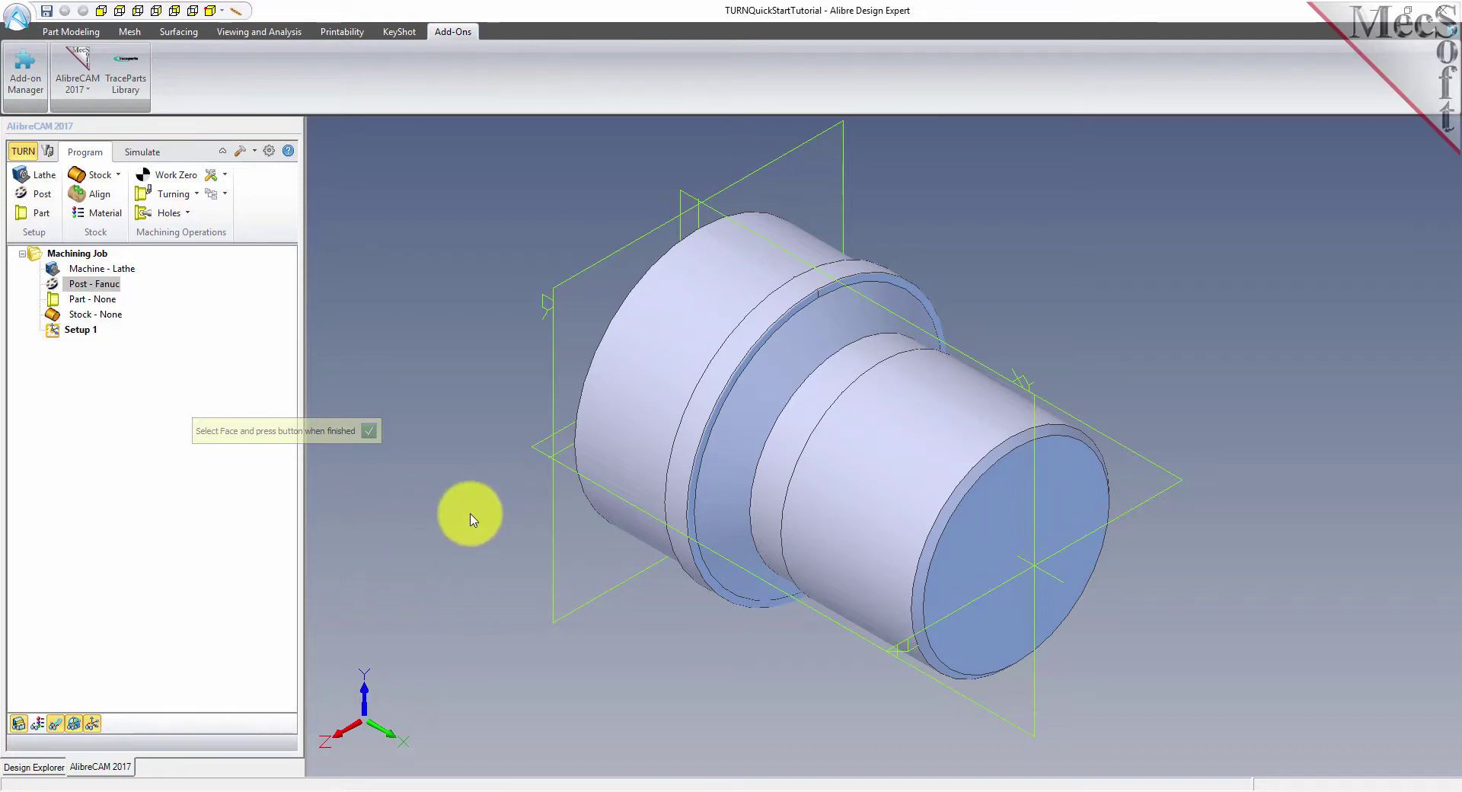
{"action": "key", "text": "ctrl+a"}
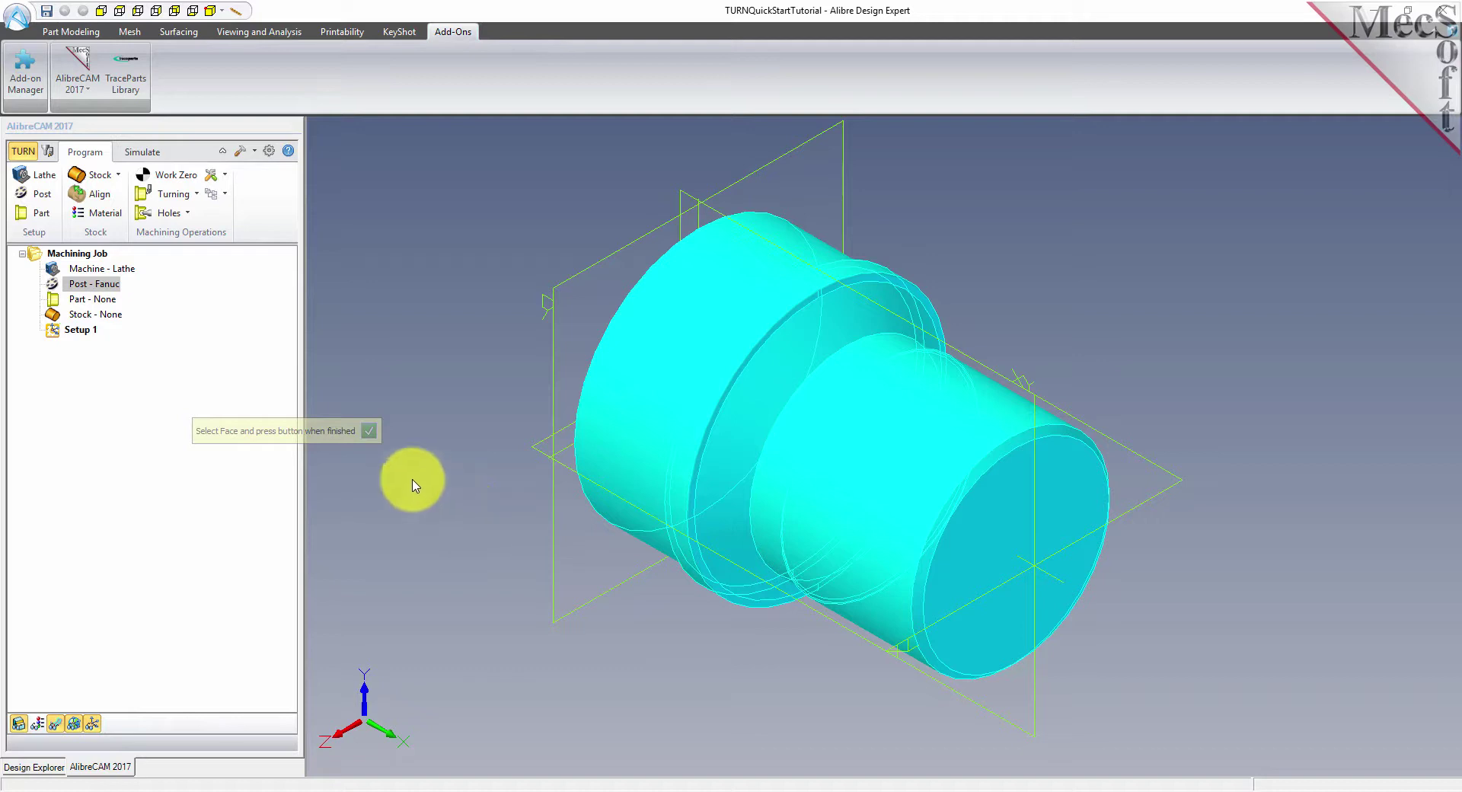
{"action": "left_click", "coordinate": [370, 431]}
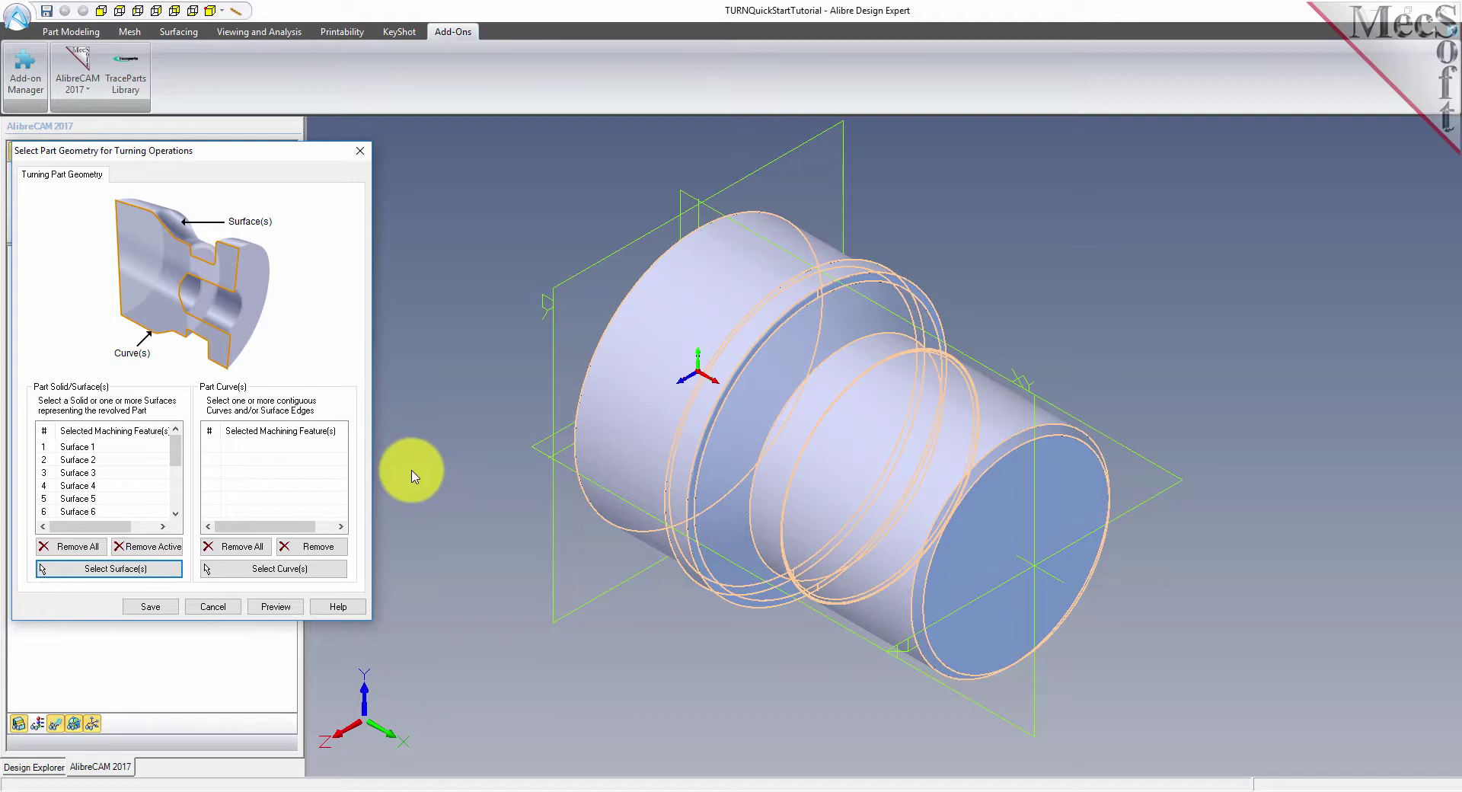
{"action": "mouse_move", "coordinate": [173, 451]}
{"action": "left_mouse_down"}
{"action": "mouse_move", "coordinate": [180, 503]}
{"action": "mouse_move", "coordinate": [185, 452]}
{"action": "left_mouse_up"}
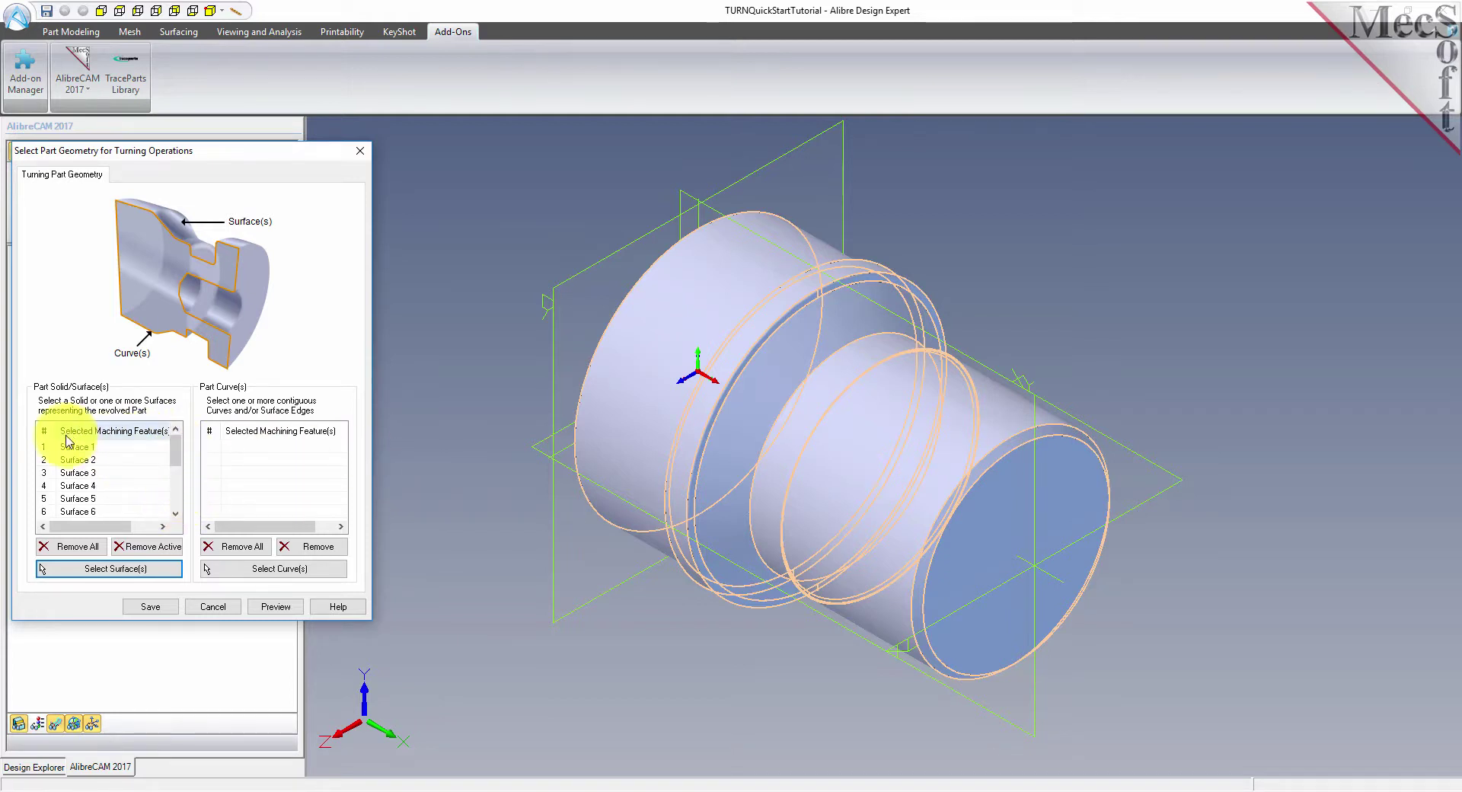
{"action": "left_click", "coordinate": [158, 607]}
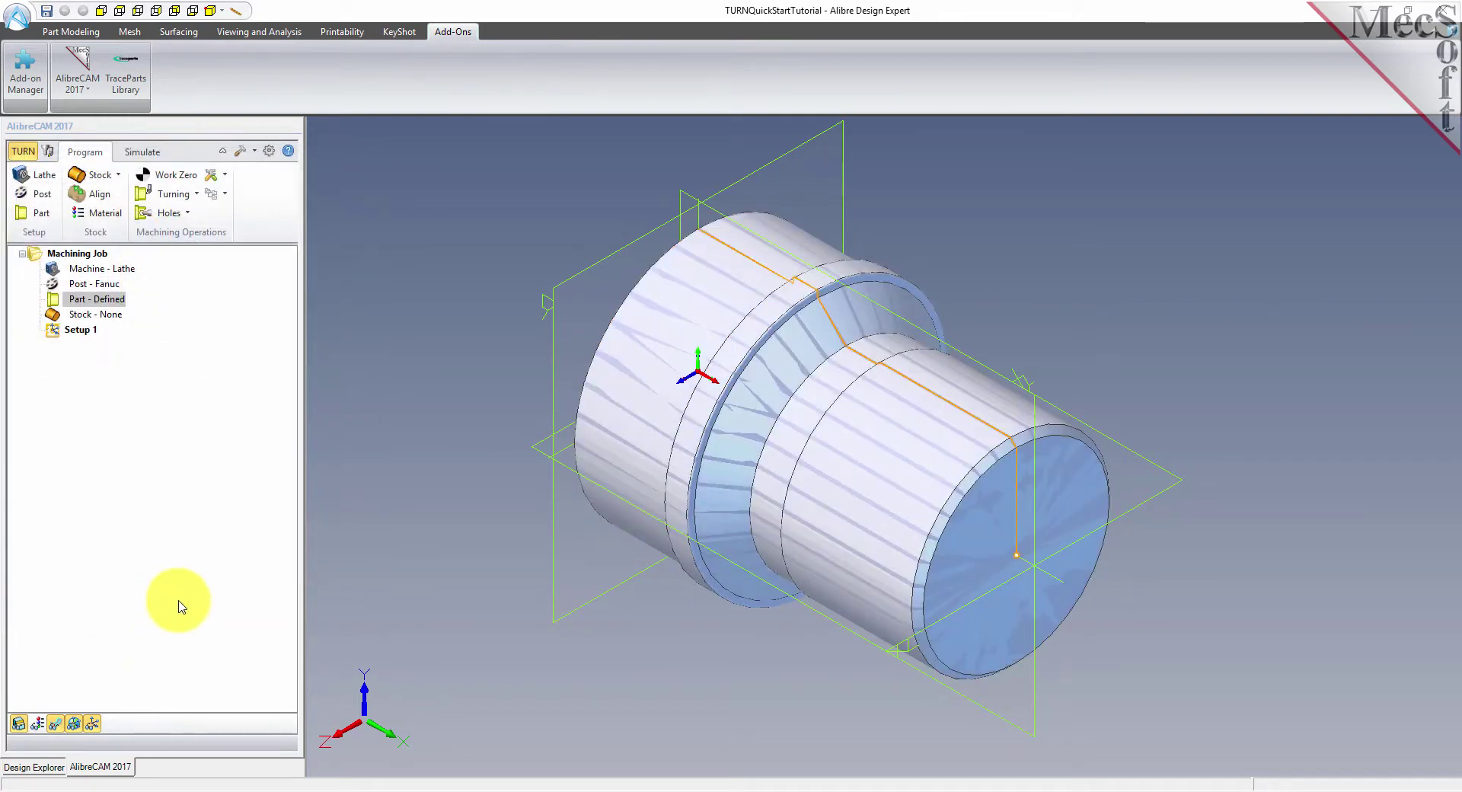
{"action": "left_click", "coordinate": [50, 299]}
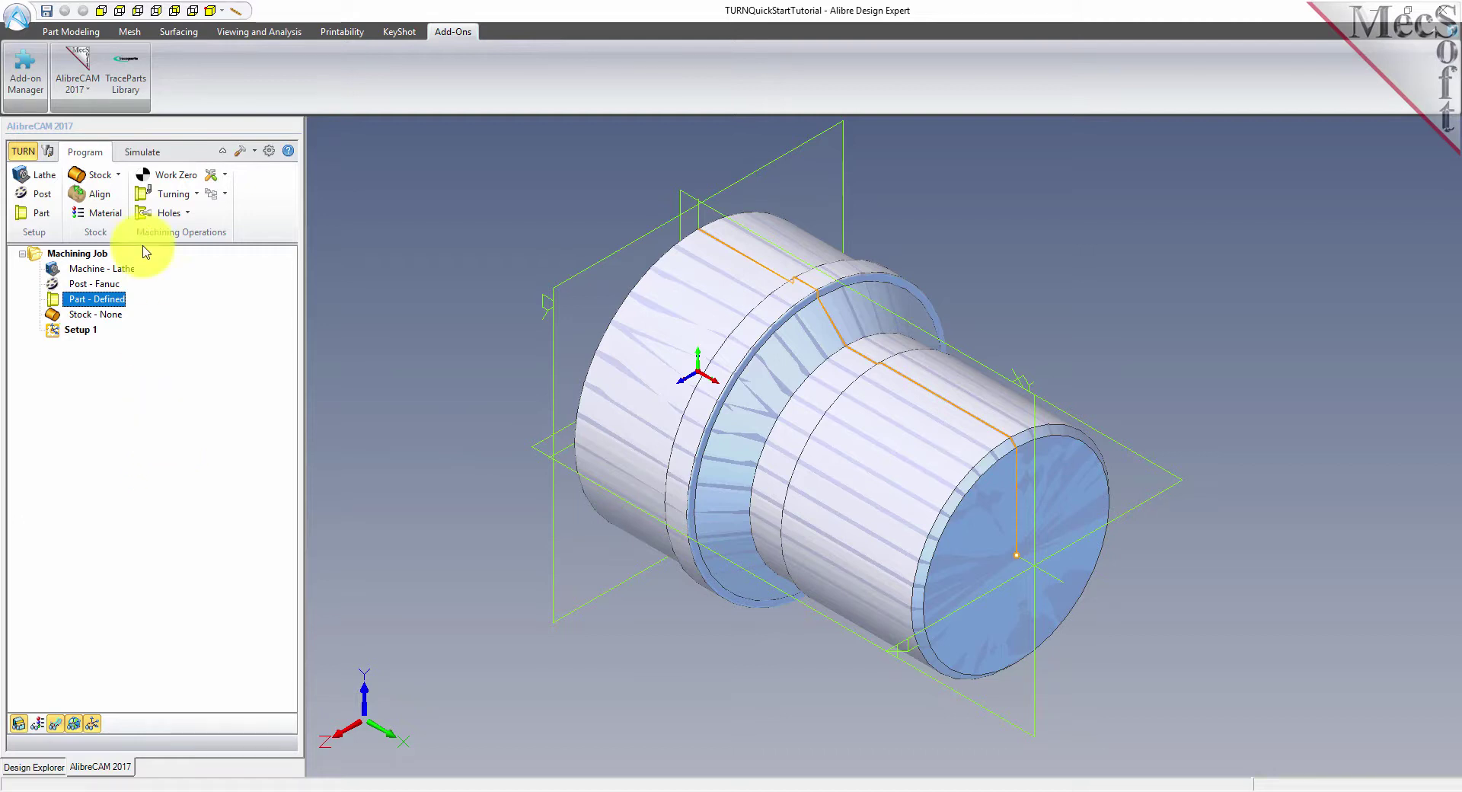
Step: Create a cylinder stock with an outer radius of 1.5 and an outer length of 3.25
{"action": "left_click", "coordinate": [119, 177]}
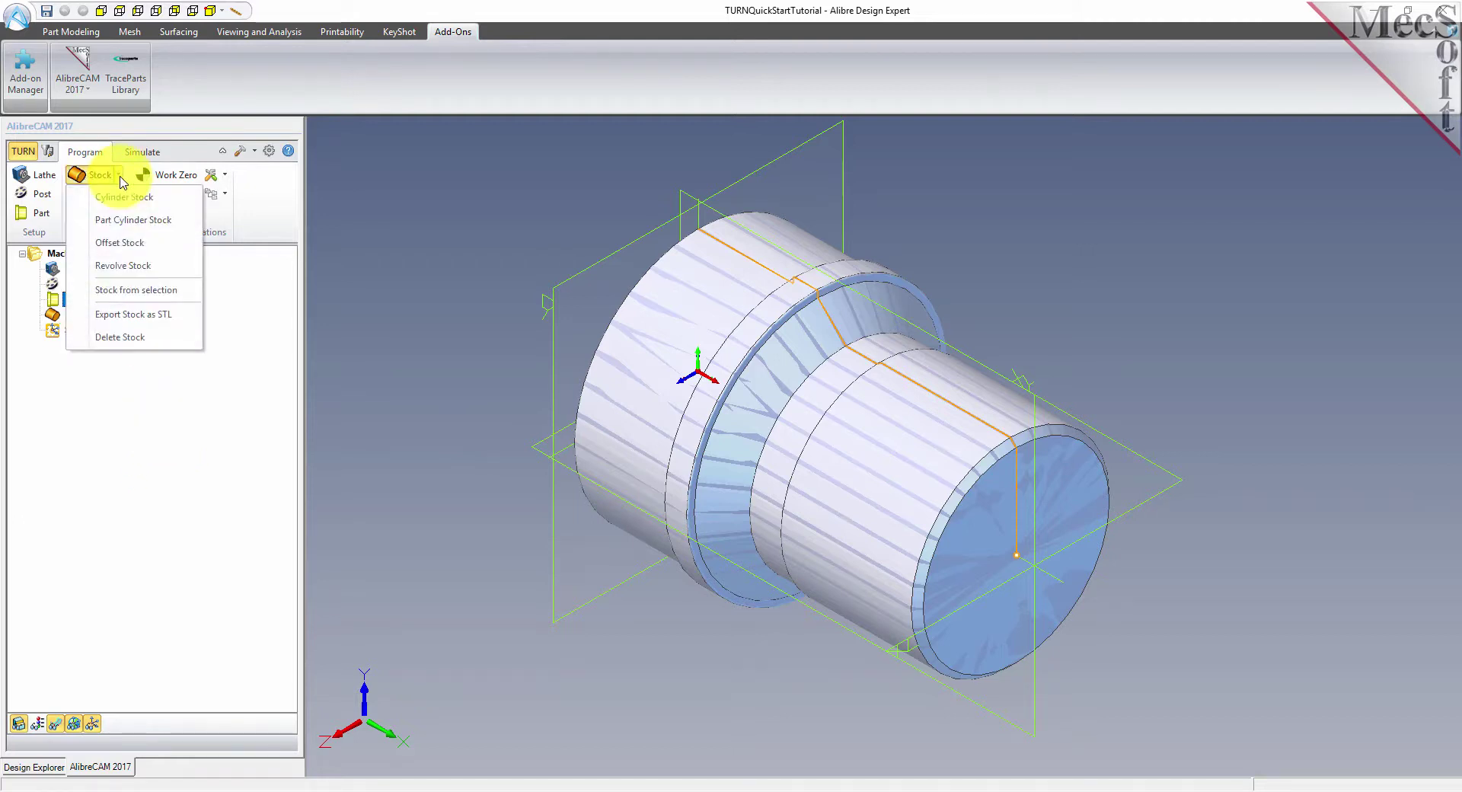
{"action": "left_click", "coordinate": [169, 200]}
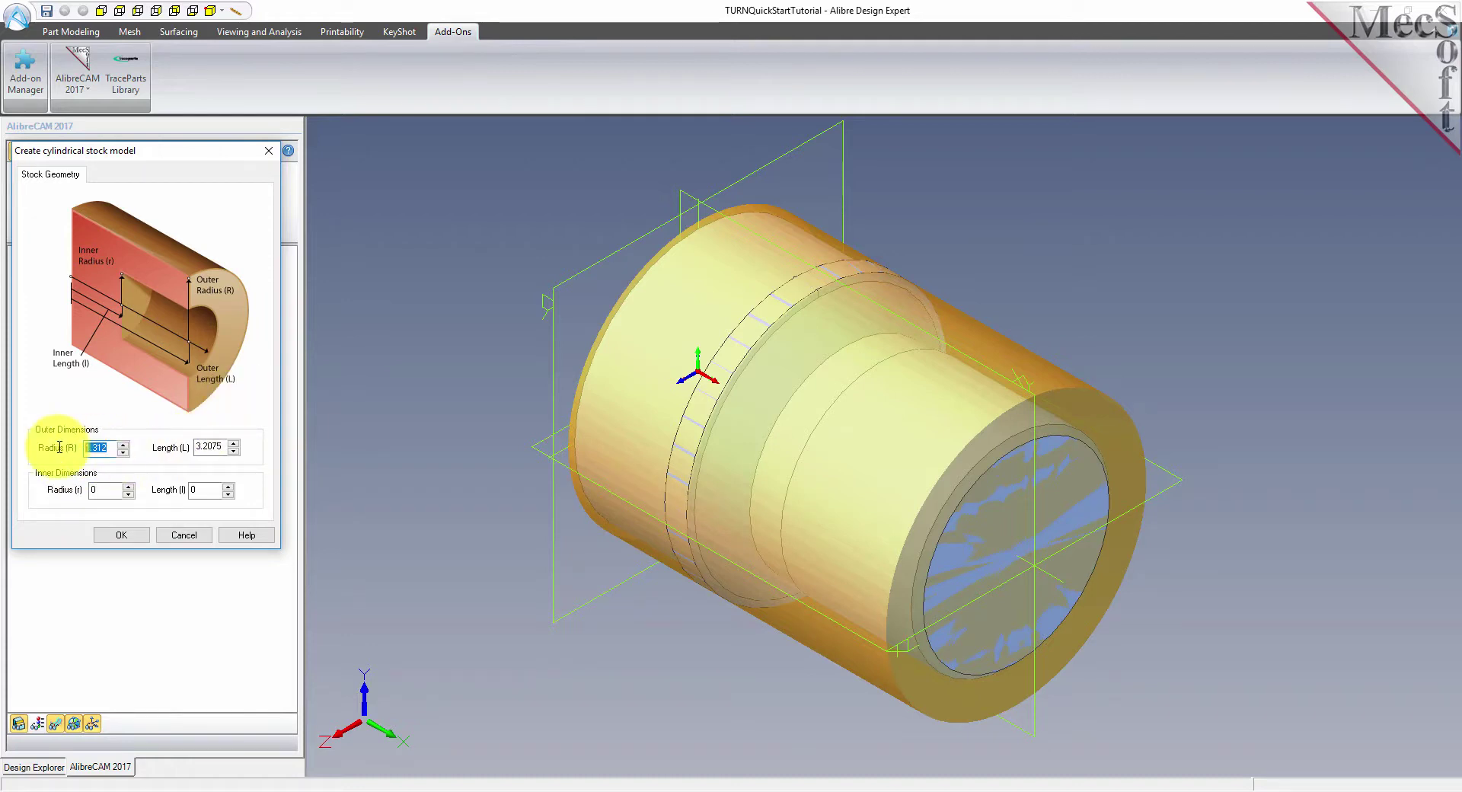
{"action": "type", "text": "1.5"}
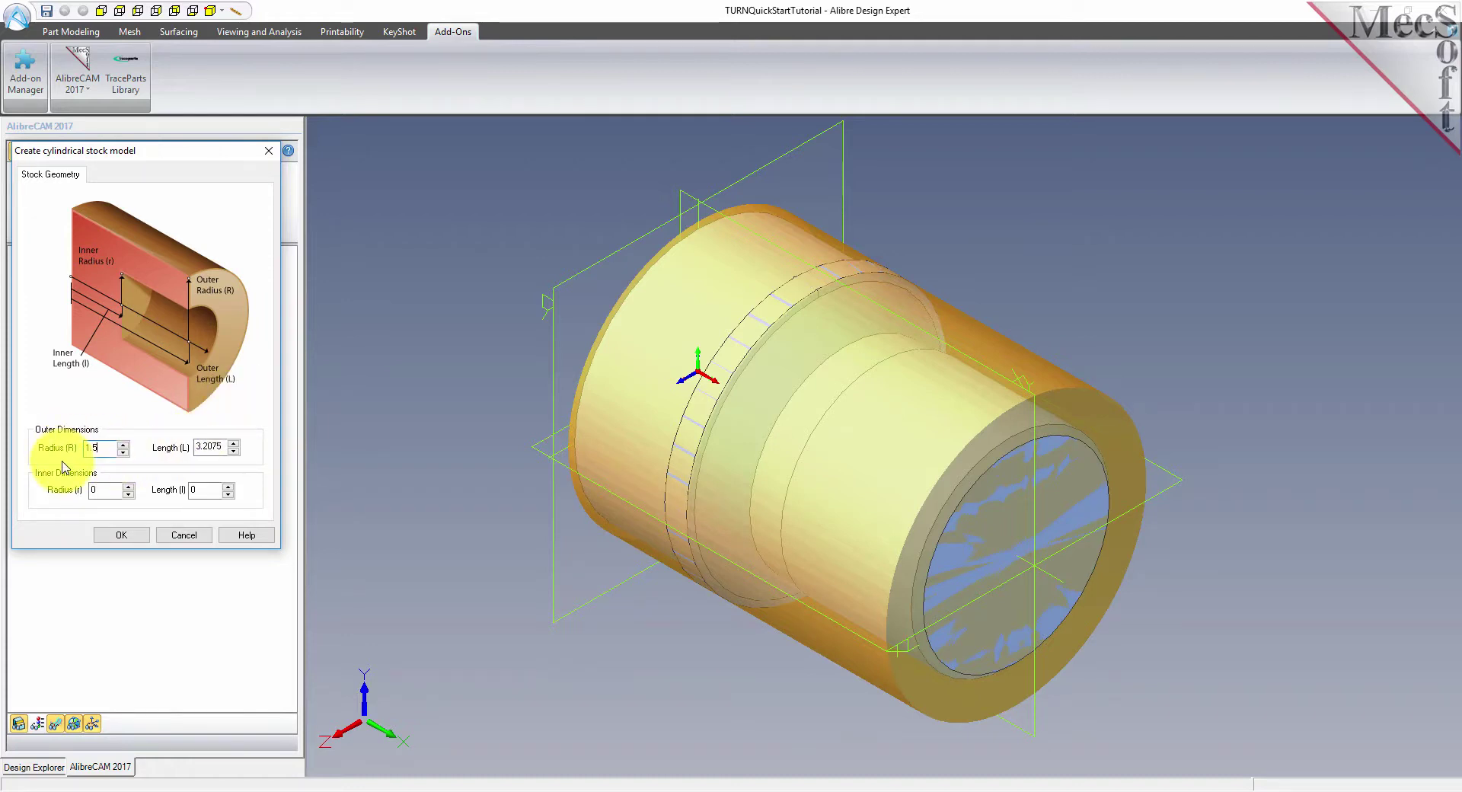
{"action": "double_click", "coordinate": [211, 447]}
{"action": "type", "text": "3"}
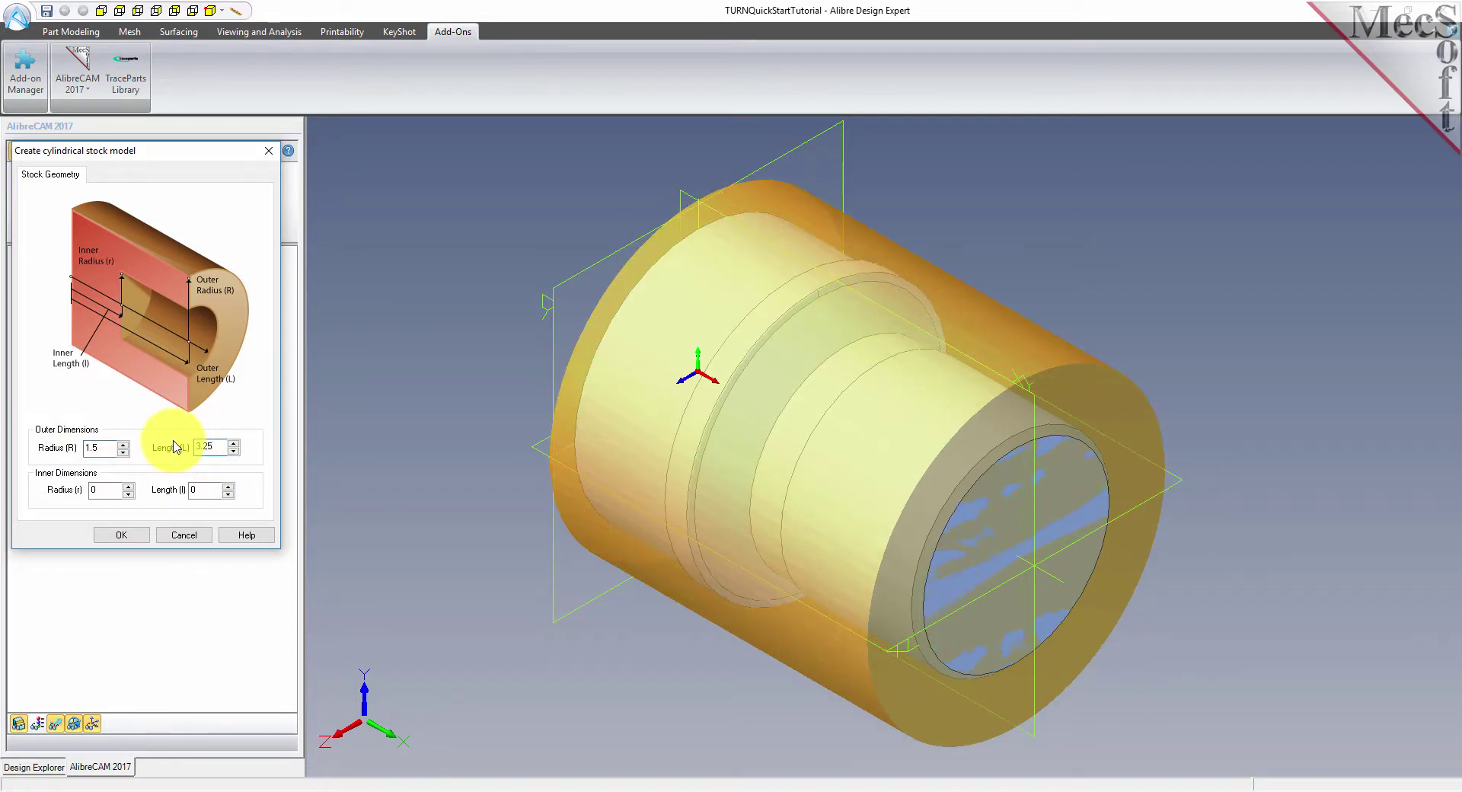
{"action": "left_click", "coordinate": [122, 535]}
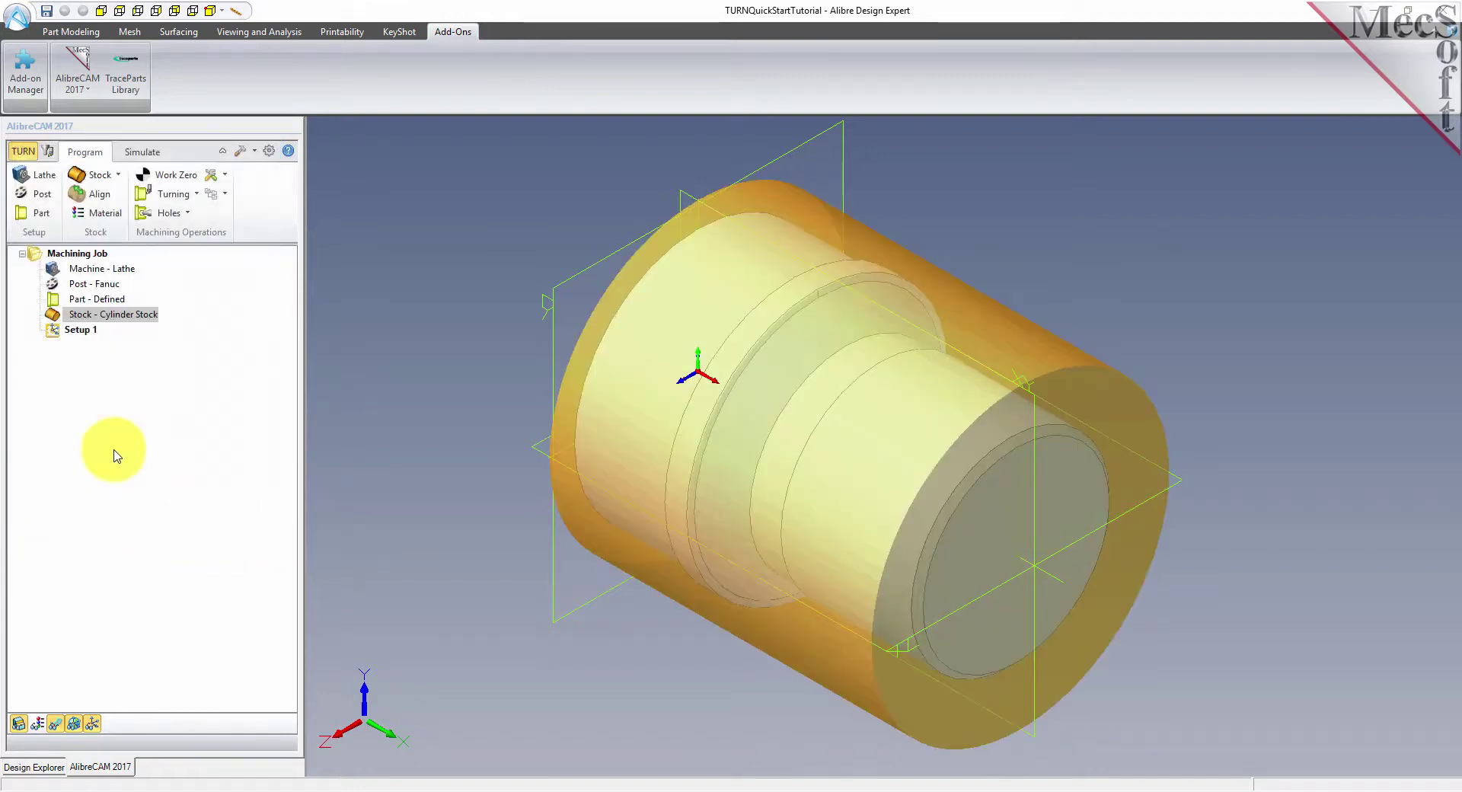
{"action": "left_click", "coordinate": [52, 314]}
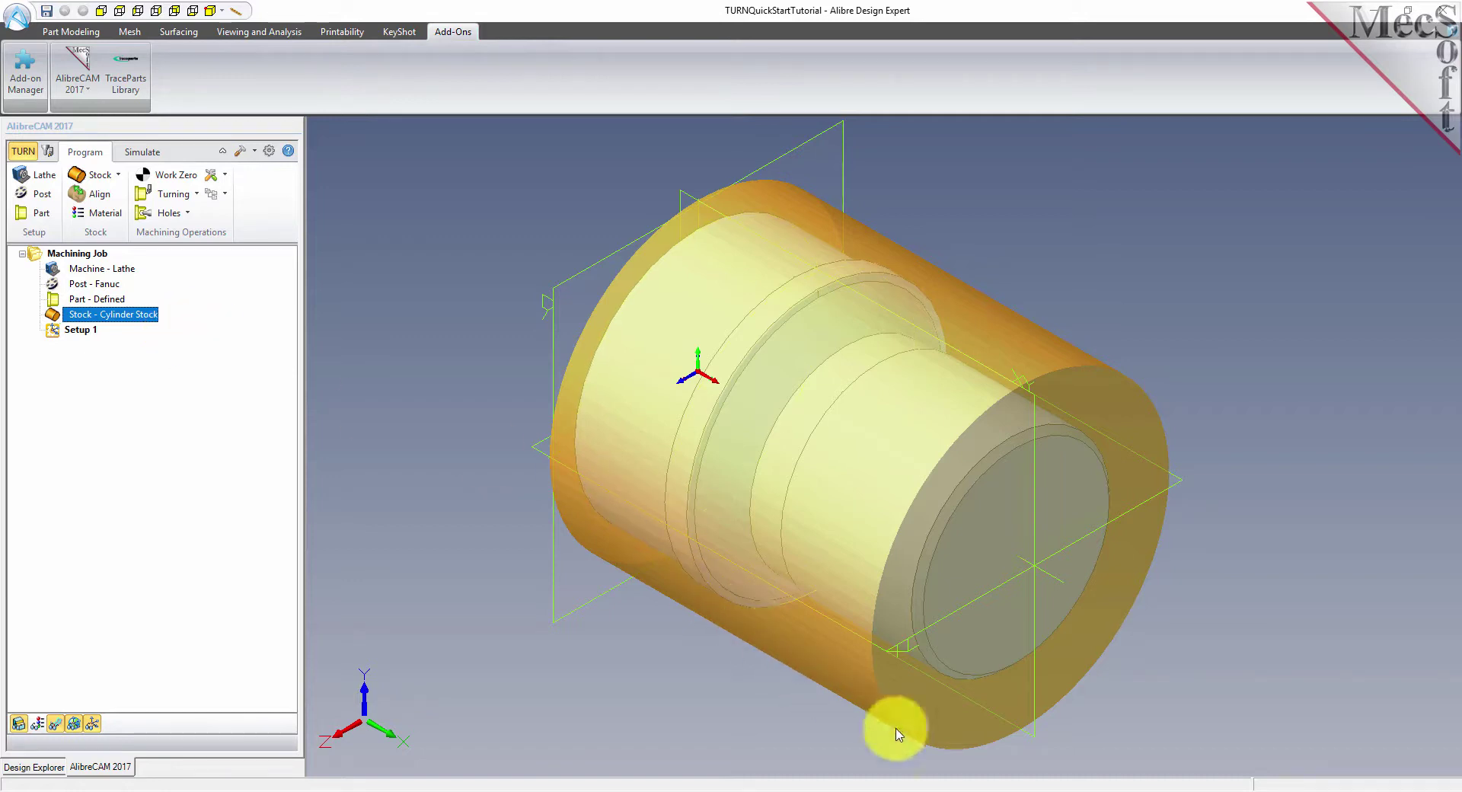
Step: Toggle the stock's visibility off and back on to compare it with the part
{"action": "left_click", "coordinate": [20, 728]}
{"action": "left_click", "coordinate": [21, 728]}
{"action": "left_click", "coordinate": [19, 726]}
{"action": "left_click", "coordinate": [19, 726]}
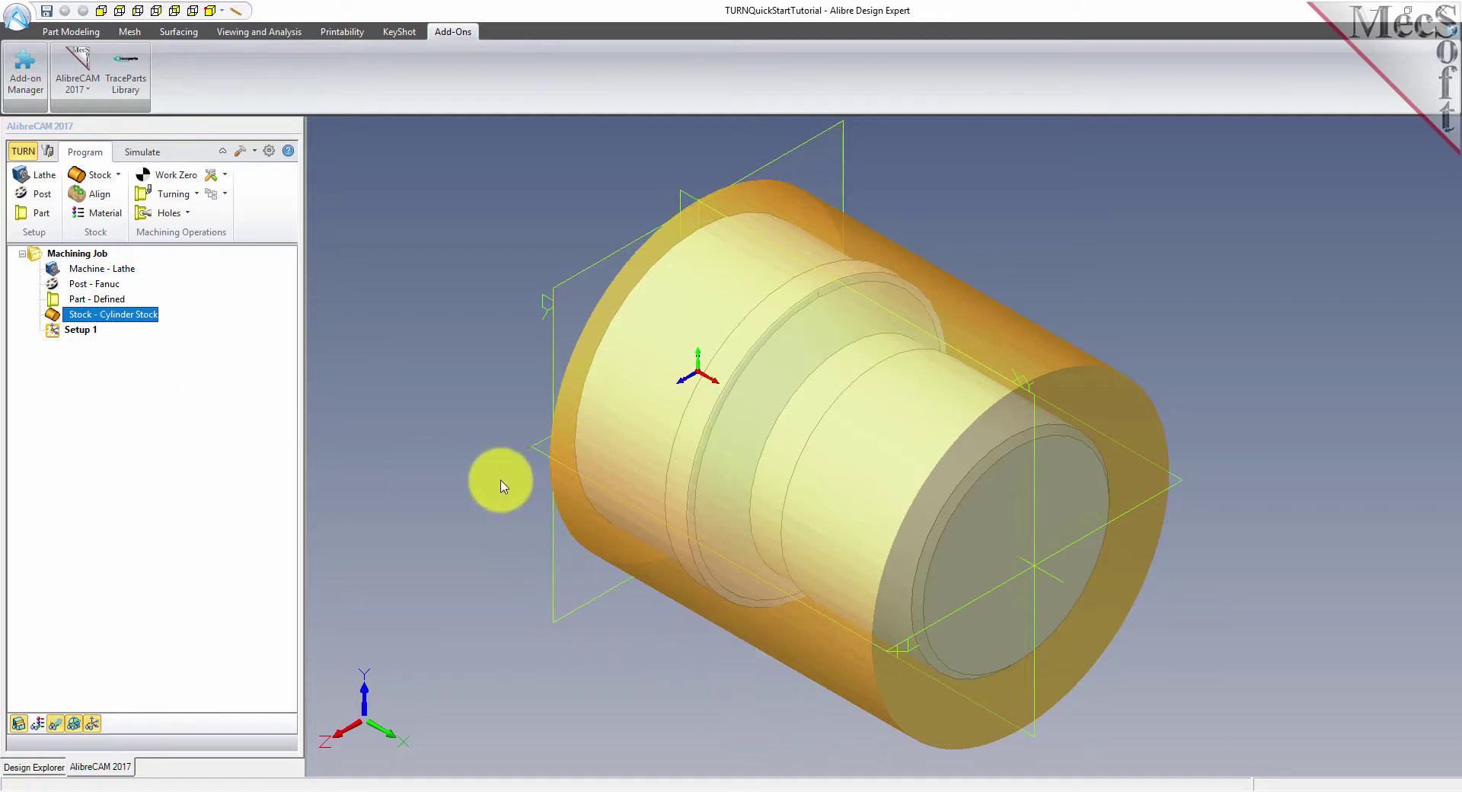
Step: Align the cylinder stock about the part with the Z alignment set to Right
{"action": "left_click", "coordinate": [102, 204]}
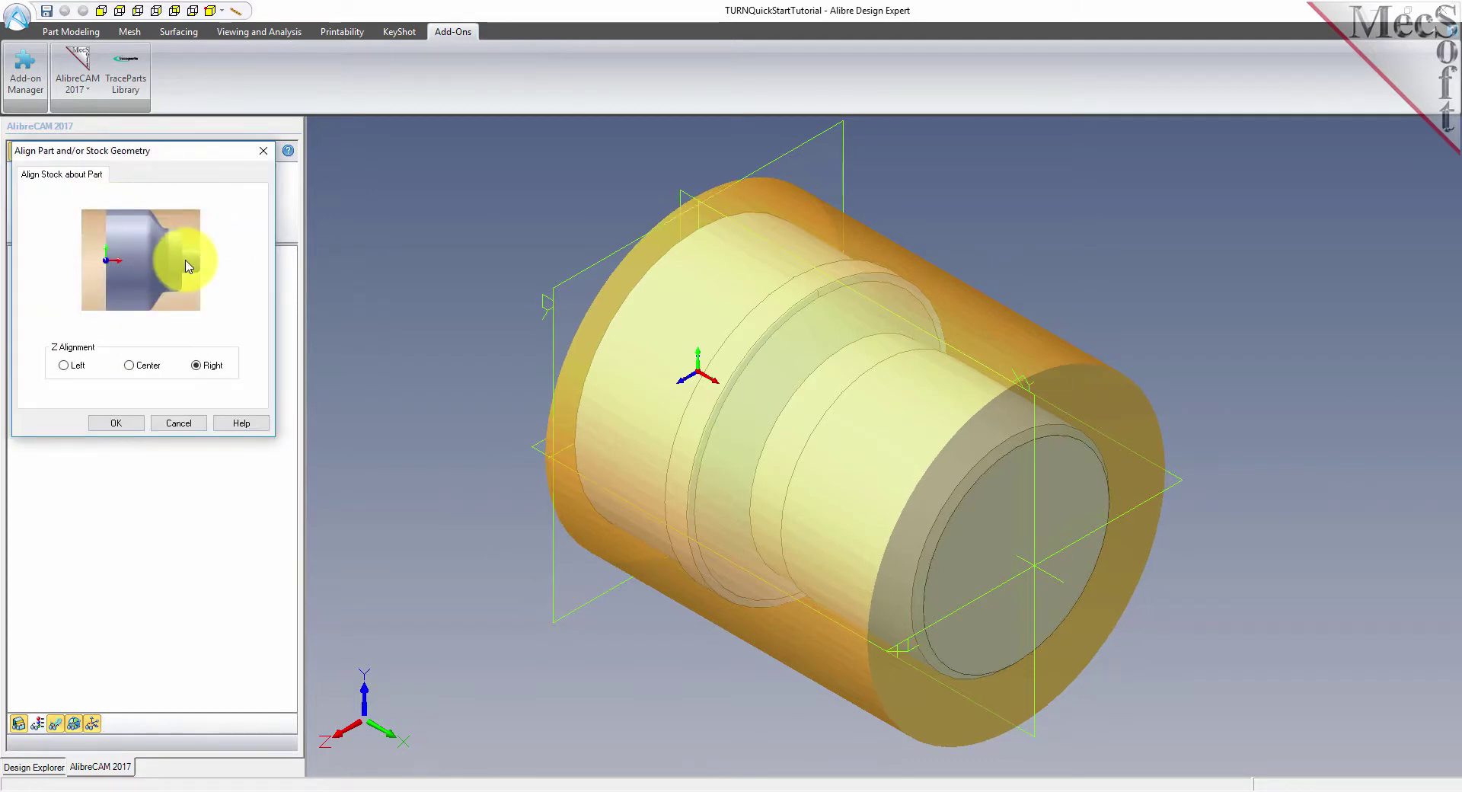
{"action": "left_click", "coordinate": [116, 423]}
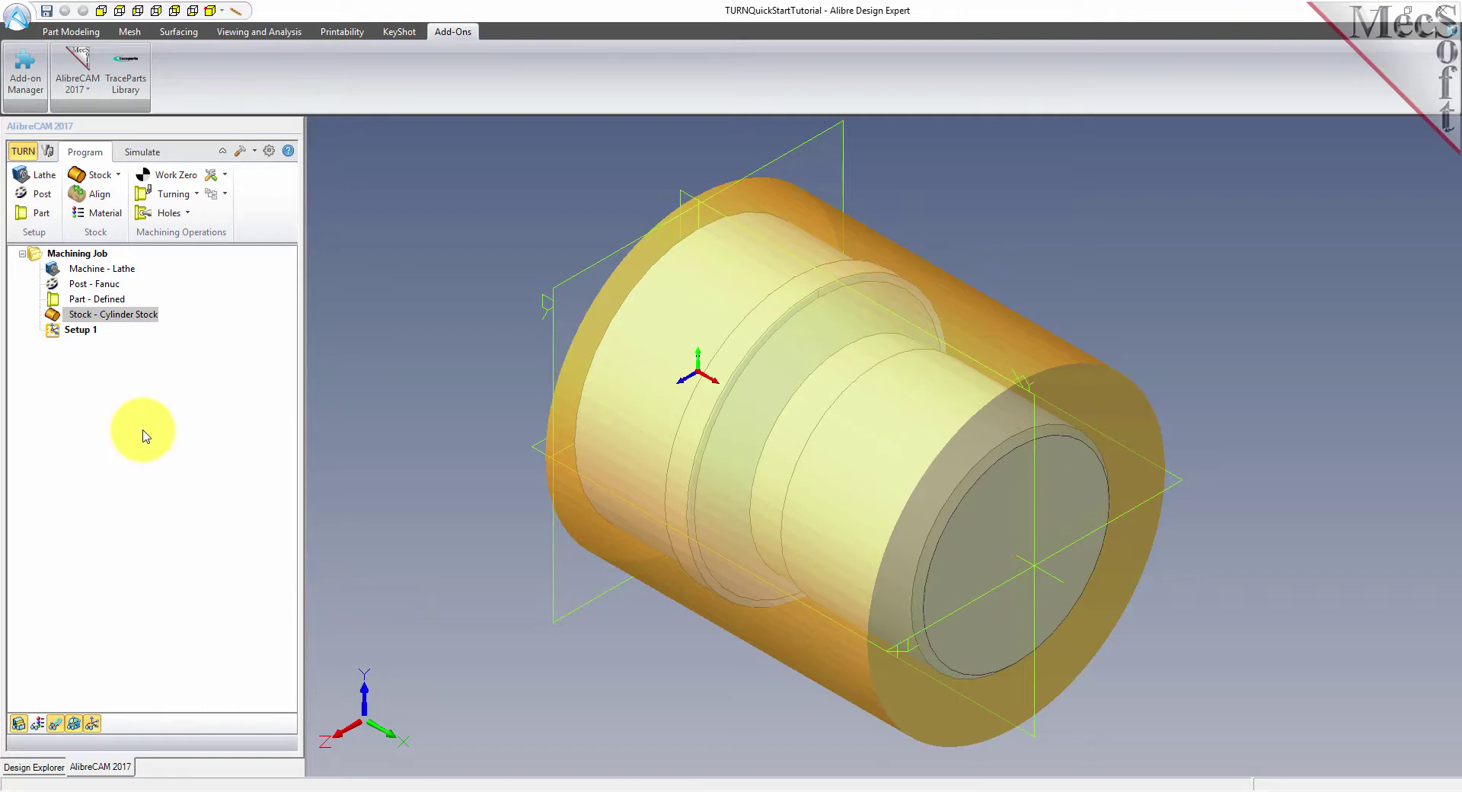
Step: Set the stock material to ALUMINUM - 6061
{"action": "left_click", "coordinate": [105, 213]}
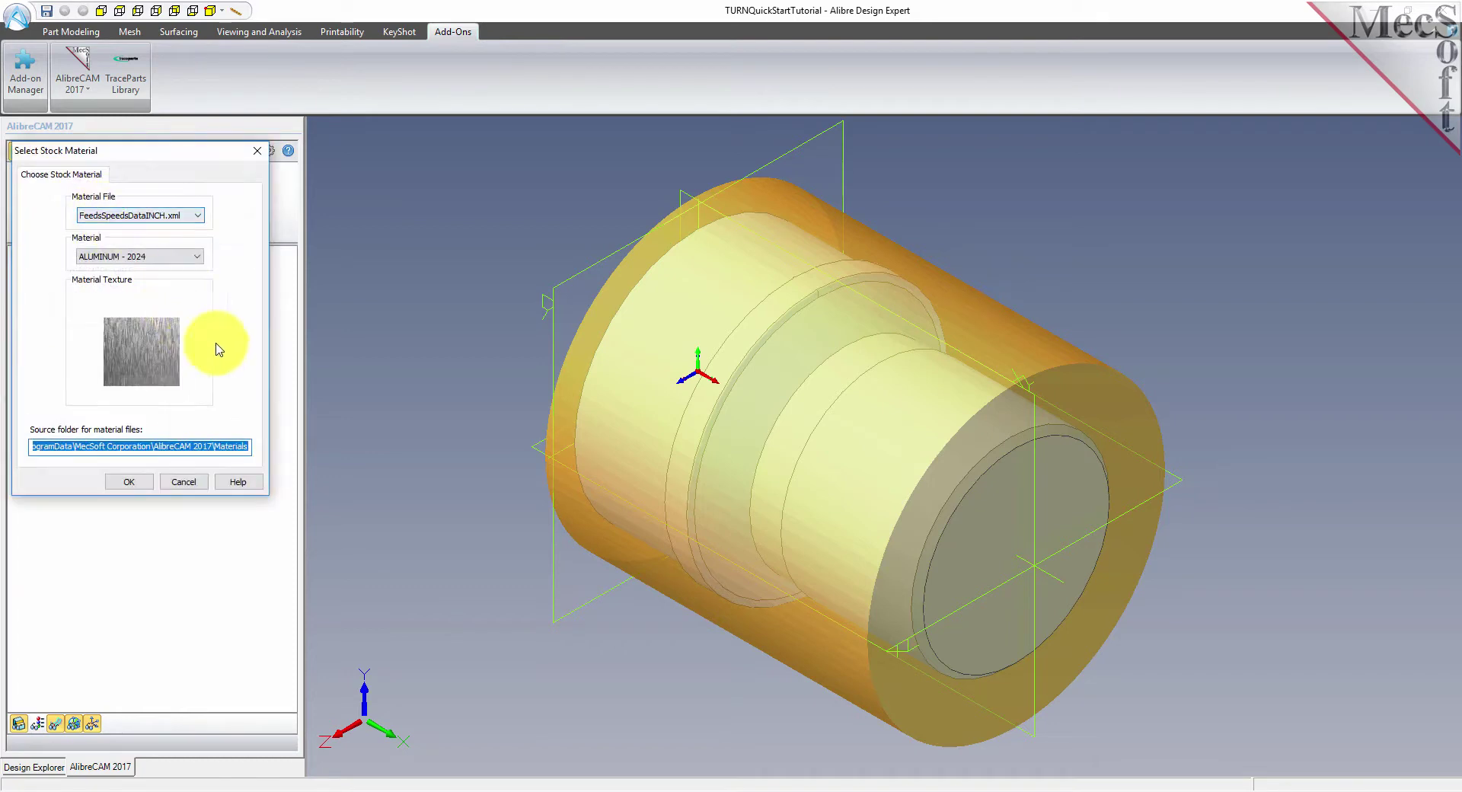
{"action": "left_click", "coordinate": [197, 256]}
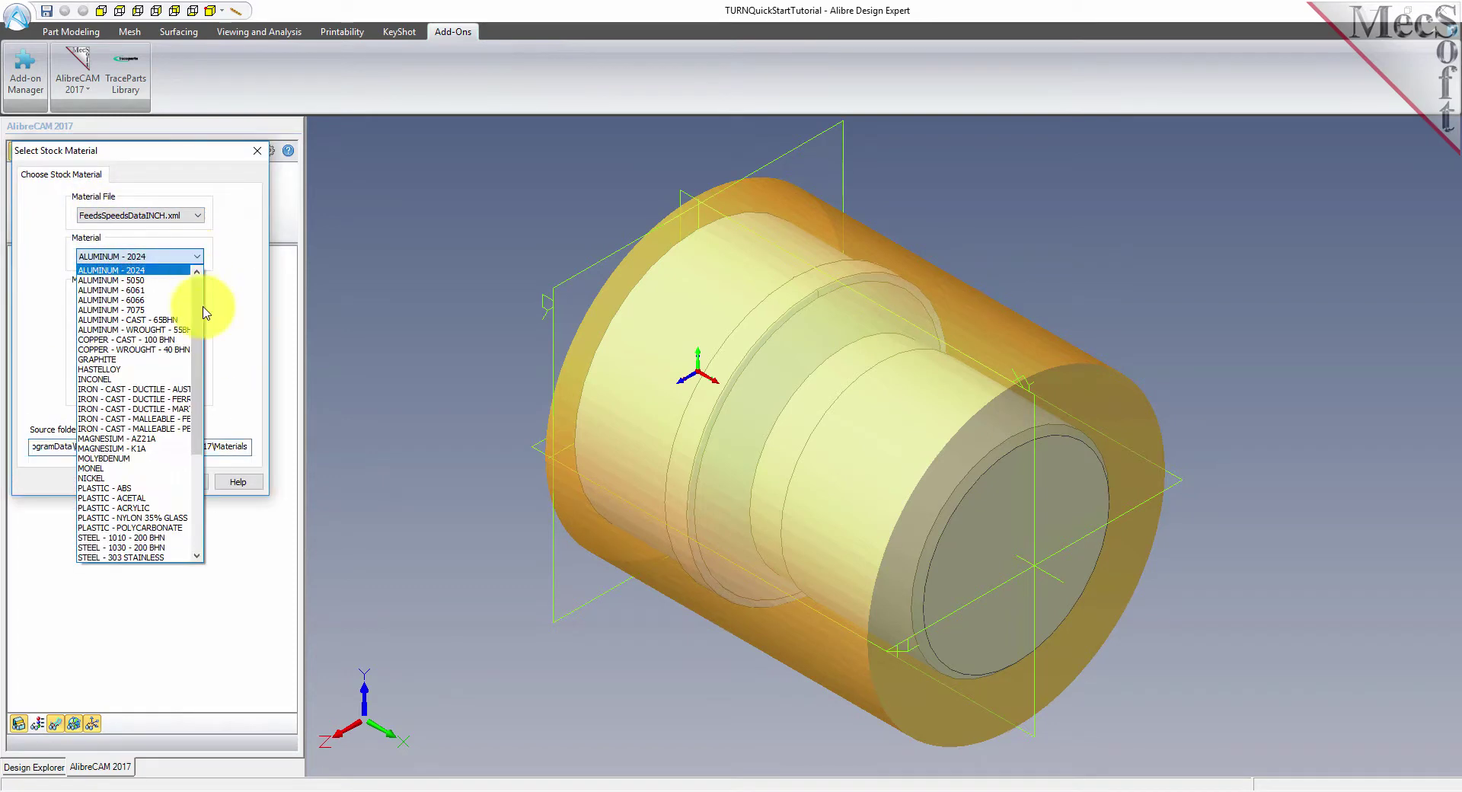
{"action": "left_click", "coordinate": [149, 292]}
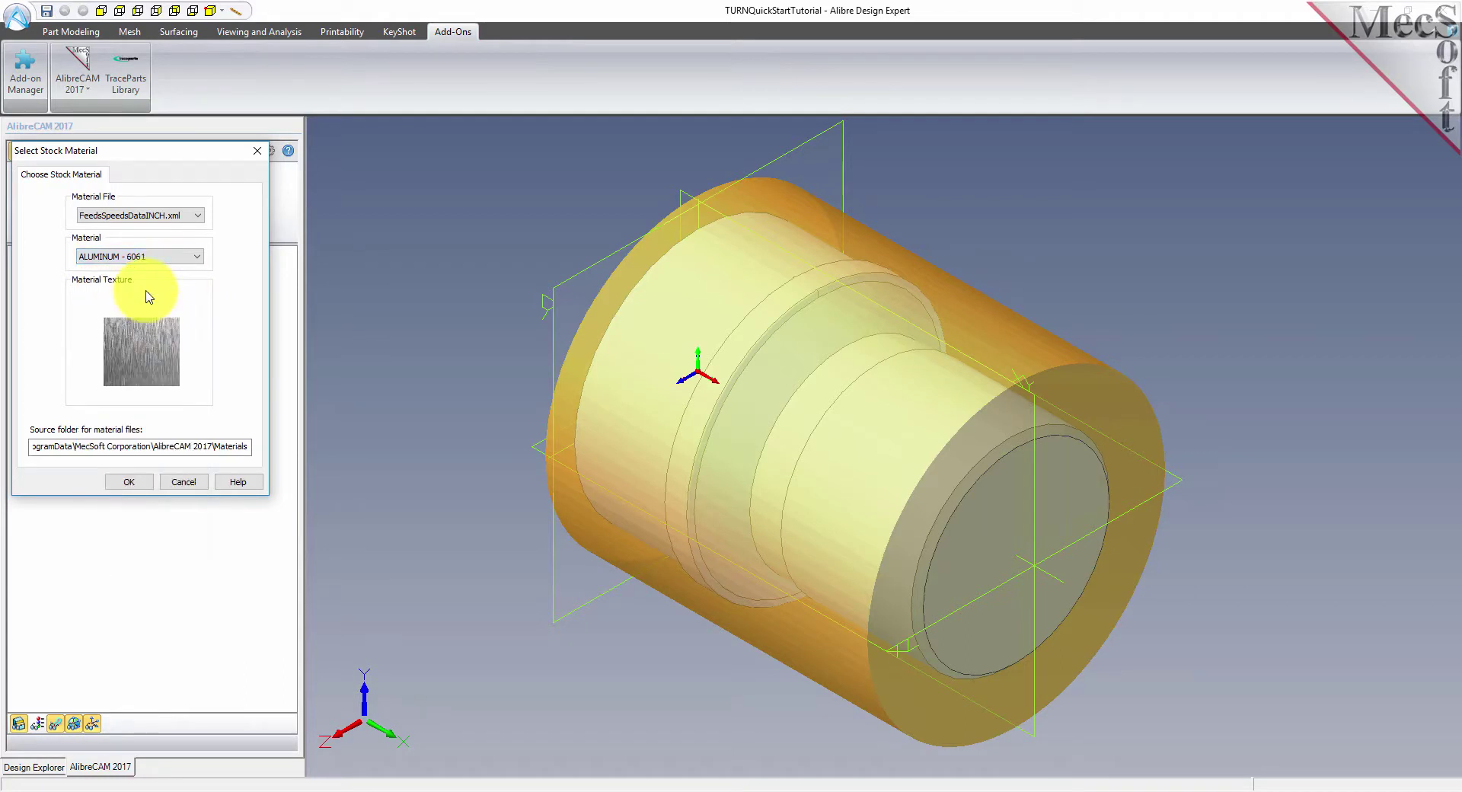
{"action": "left_click", "coordinate": [130, 483]}
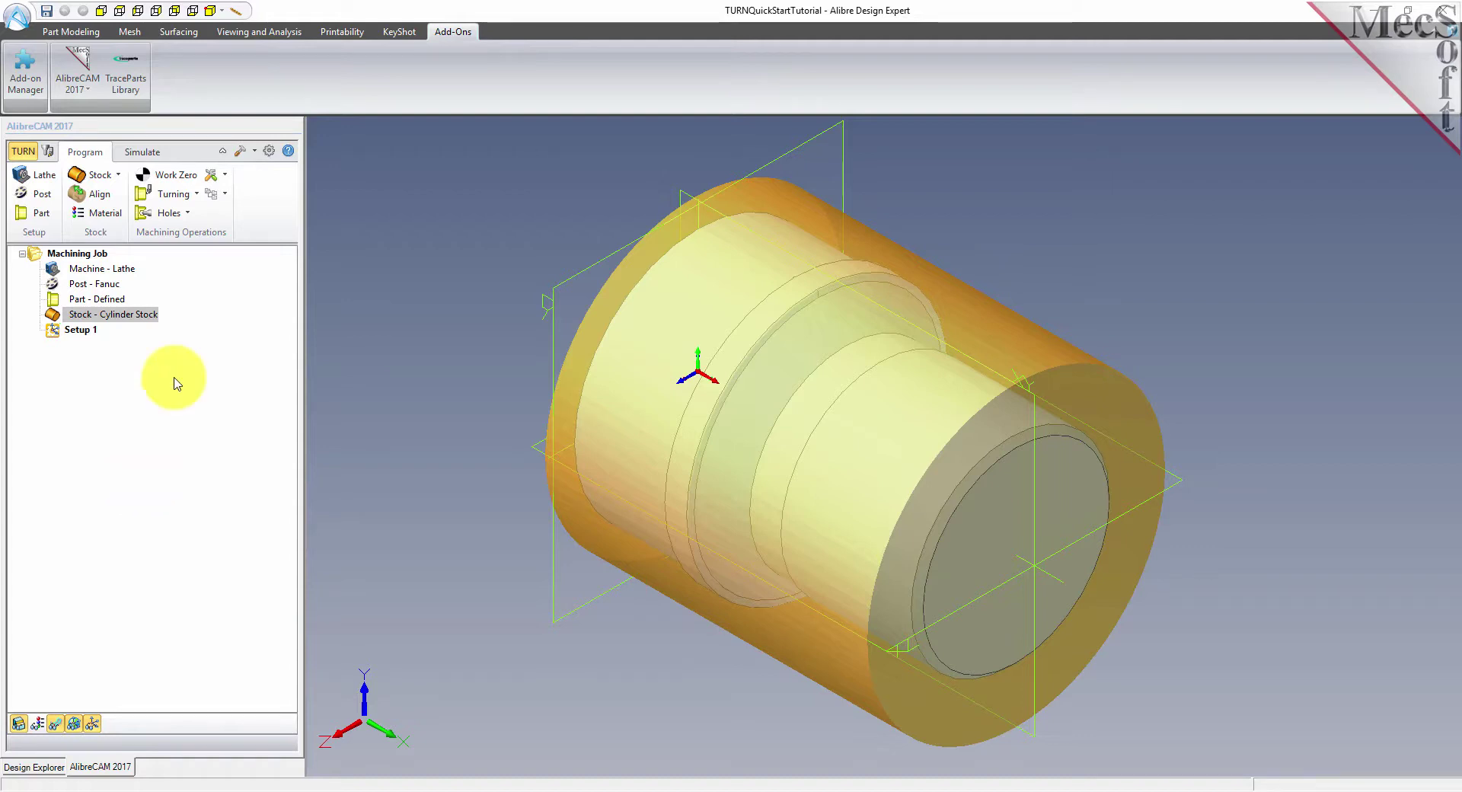
Step: Turn on the material texture for the stock in the separate simulation window, and close that window
{"action": "left_click", "coordinate": [141, 153]}
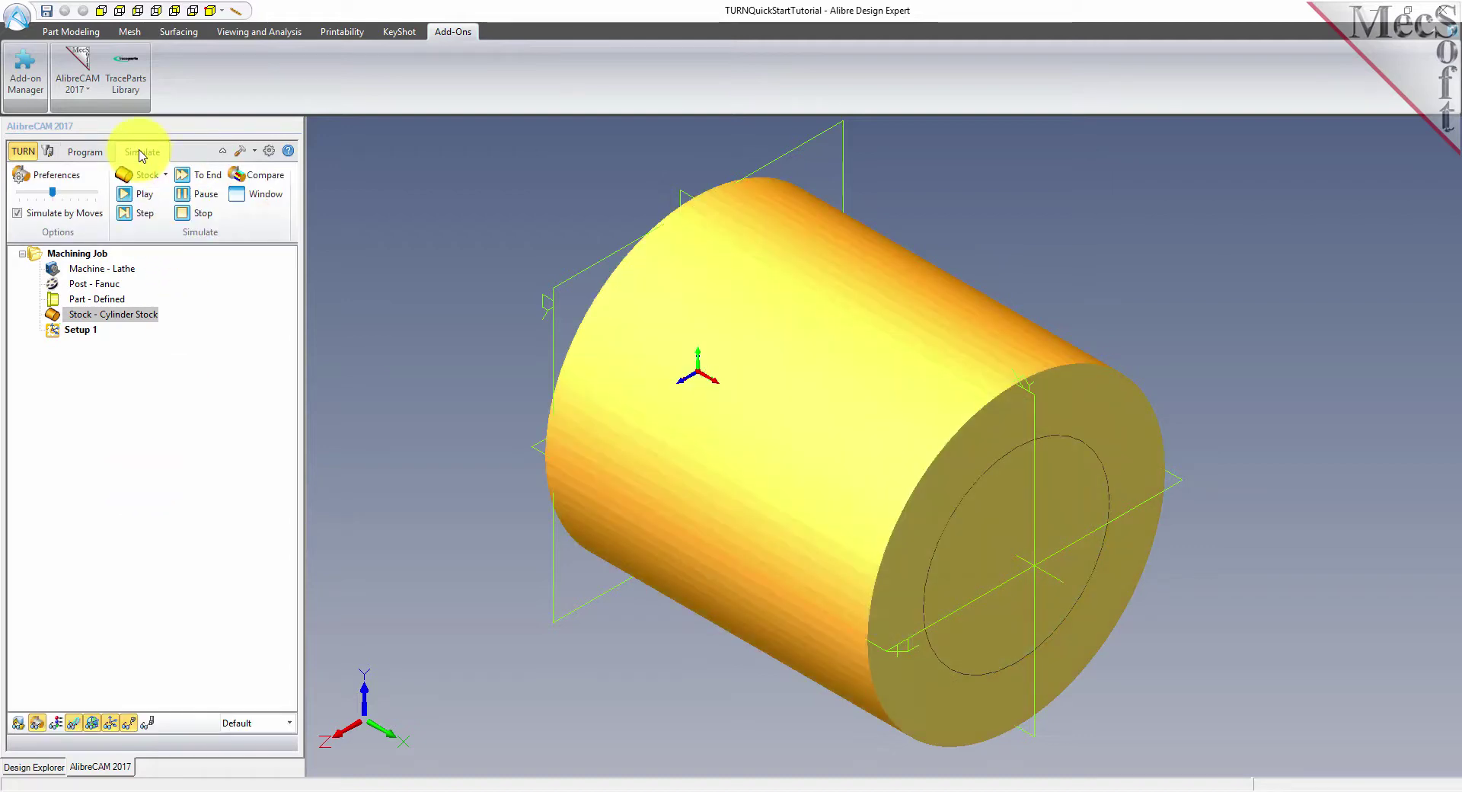
{"action": "left_click", "coordinate": [266, 195]}
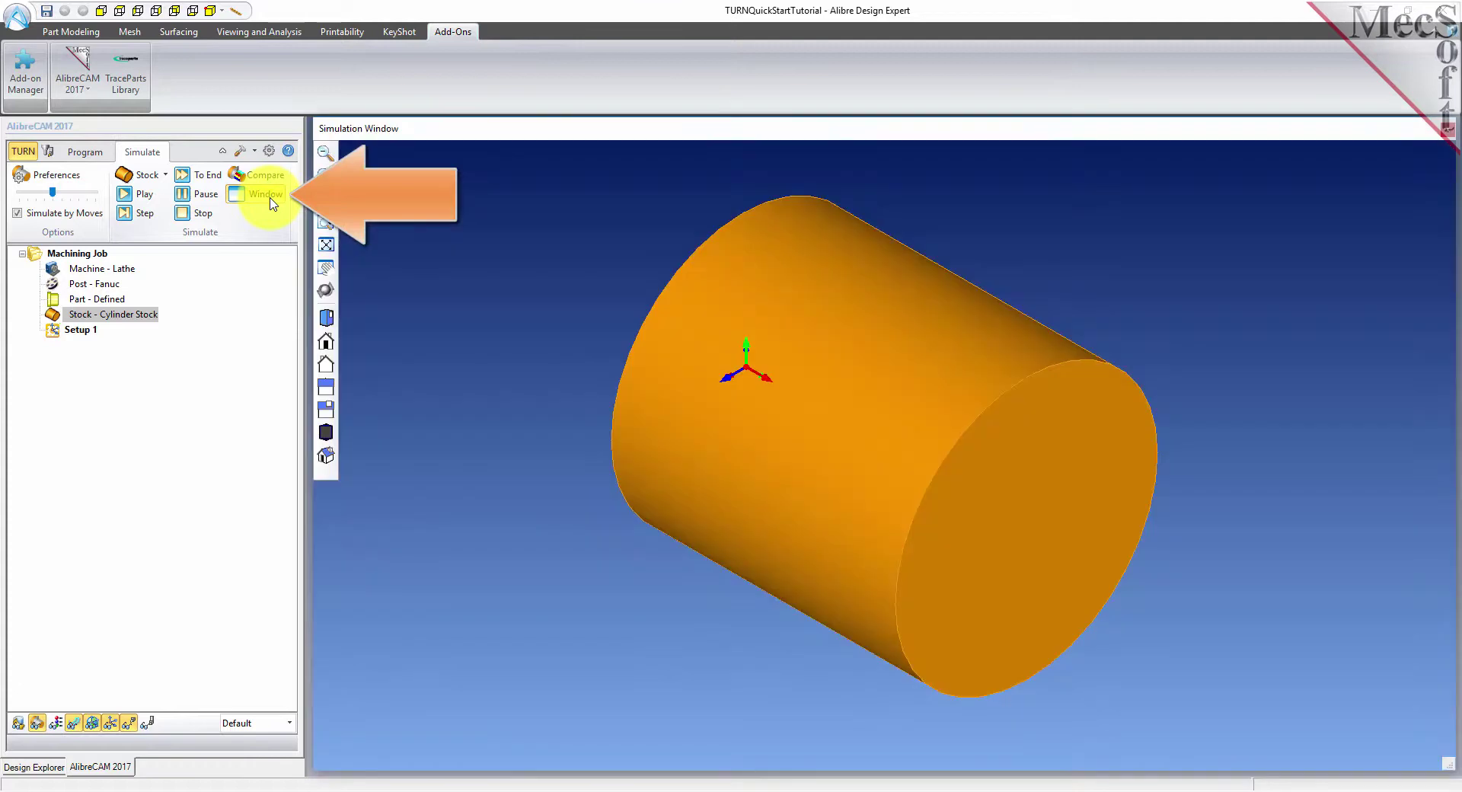
{"action": "scroll", "coordinate": [588, 220], "scroll_direction": "up", "scroll_amount": 1}
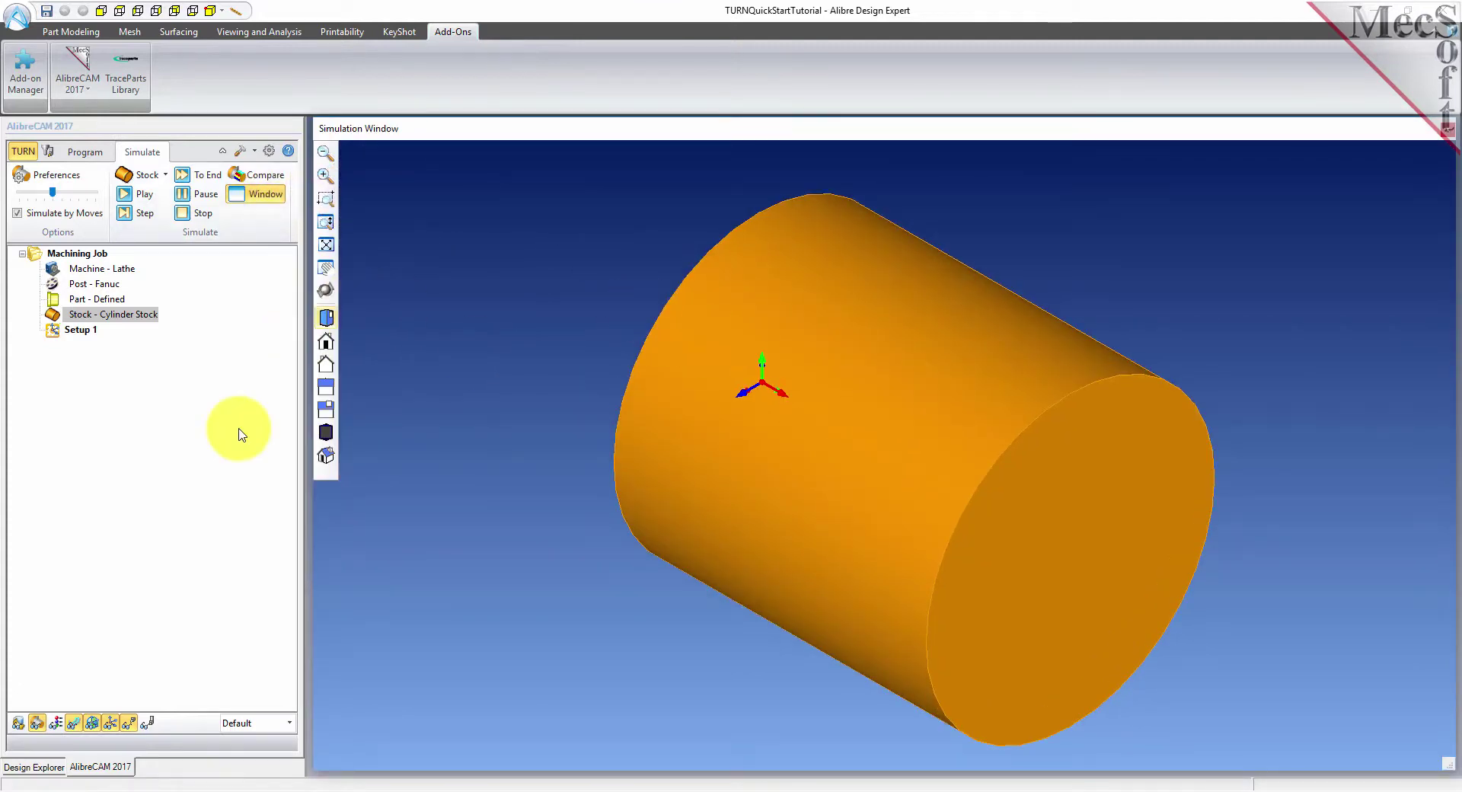
{"action": "left_click", "coordinate": [56, 730]}
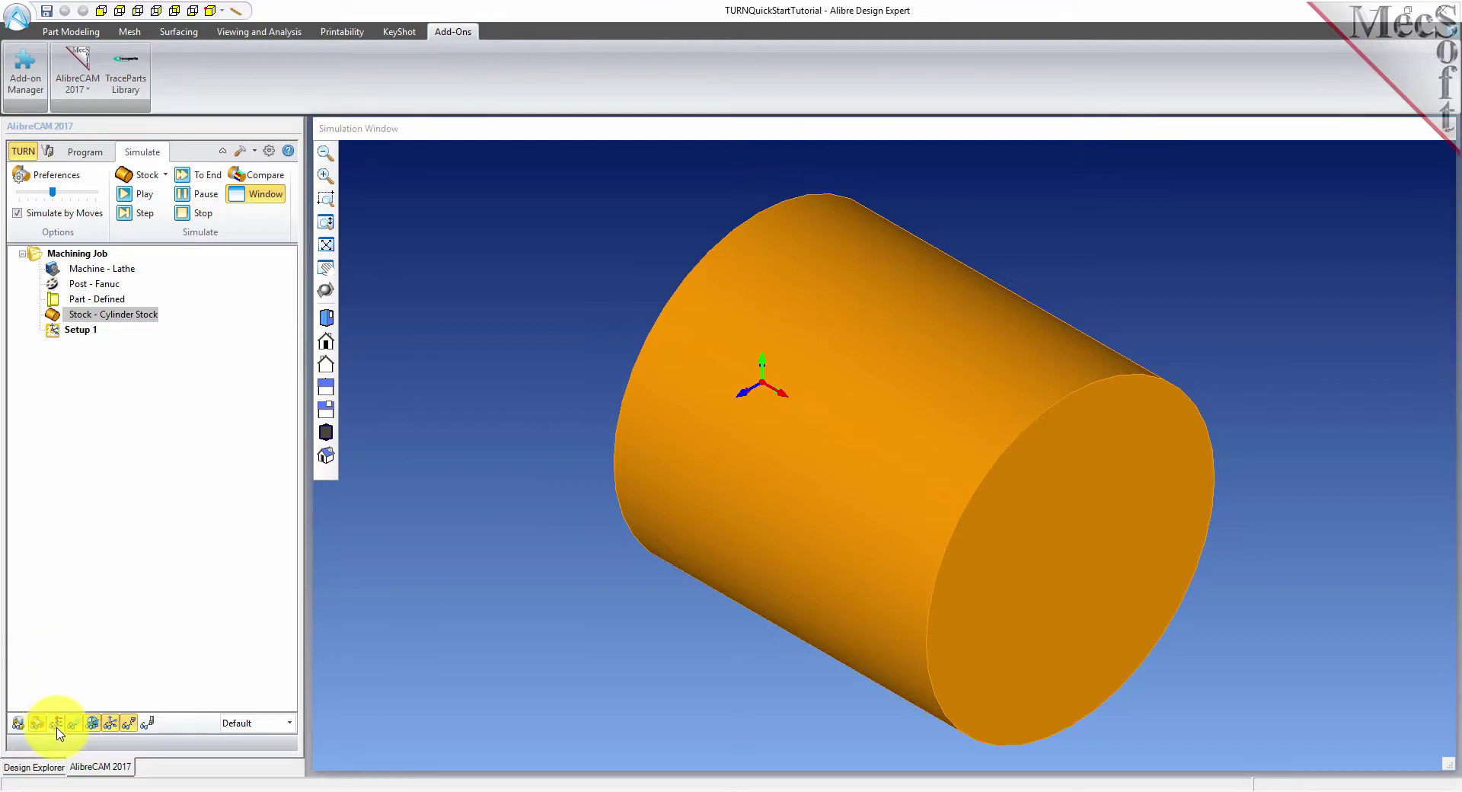
{"action": "left_click", "coordinate": [58, 732]}
{"action": "left_click", "coordinate": [57, 730]}
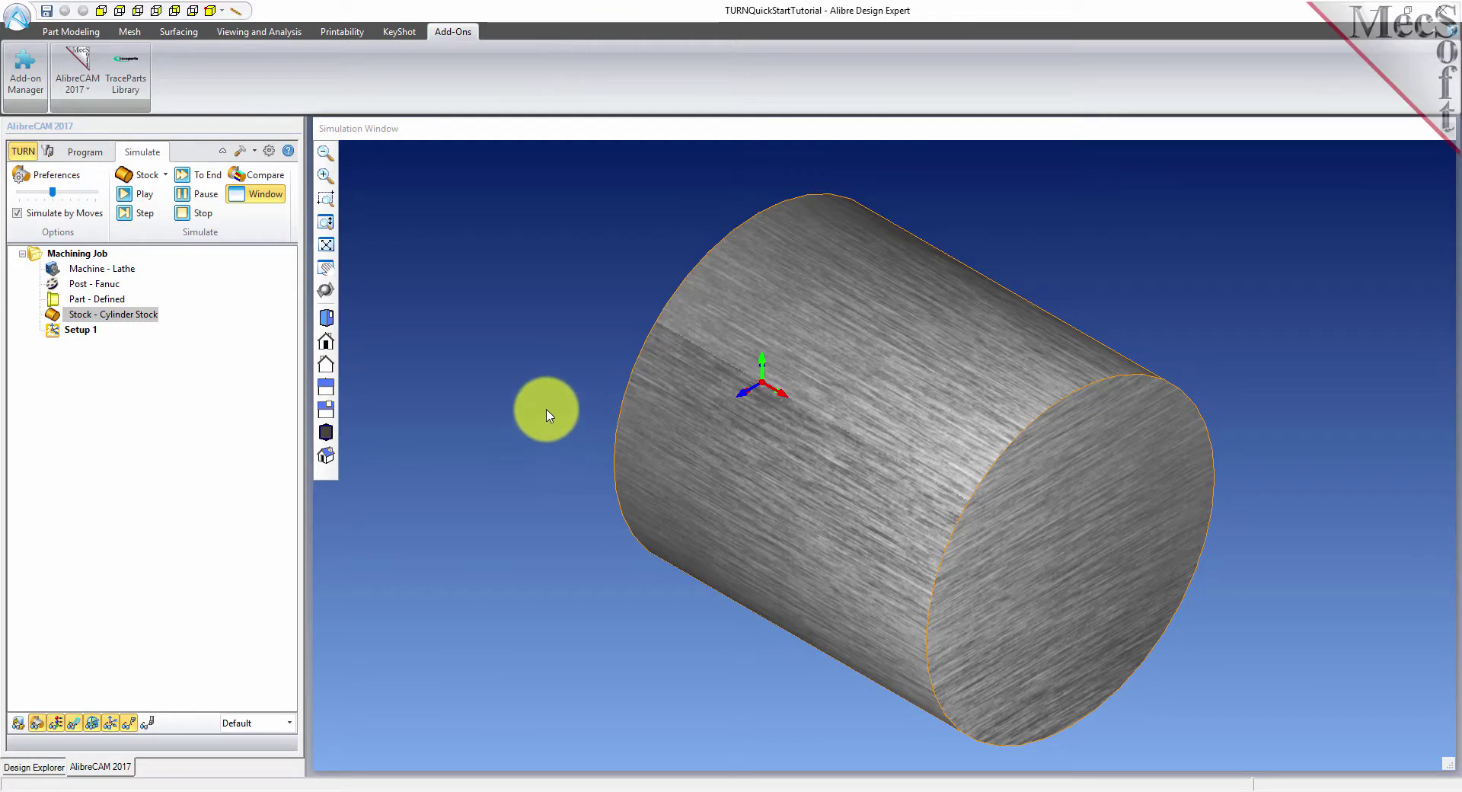
{"action": "left_click", "coordinate": [266, 197]}
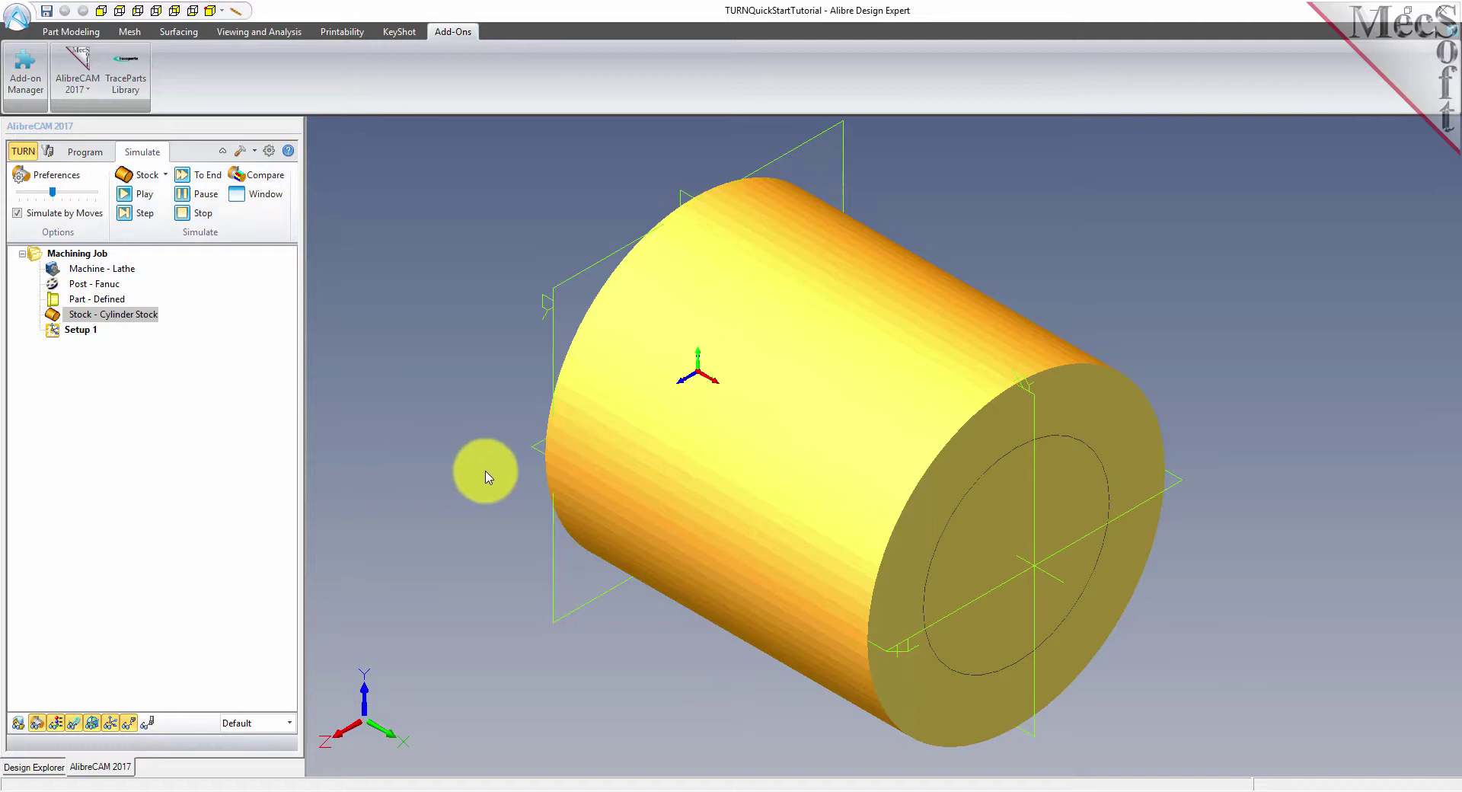
Step: Select Setup 1 and examine how its machine coordinate axes are oriented relative to the model's world axes
{"action": "left_click", "coordinate": [58, 329]}
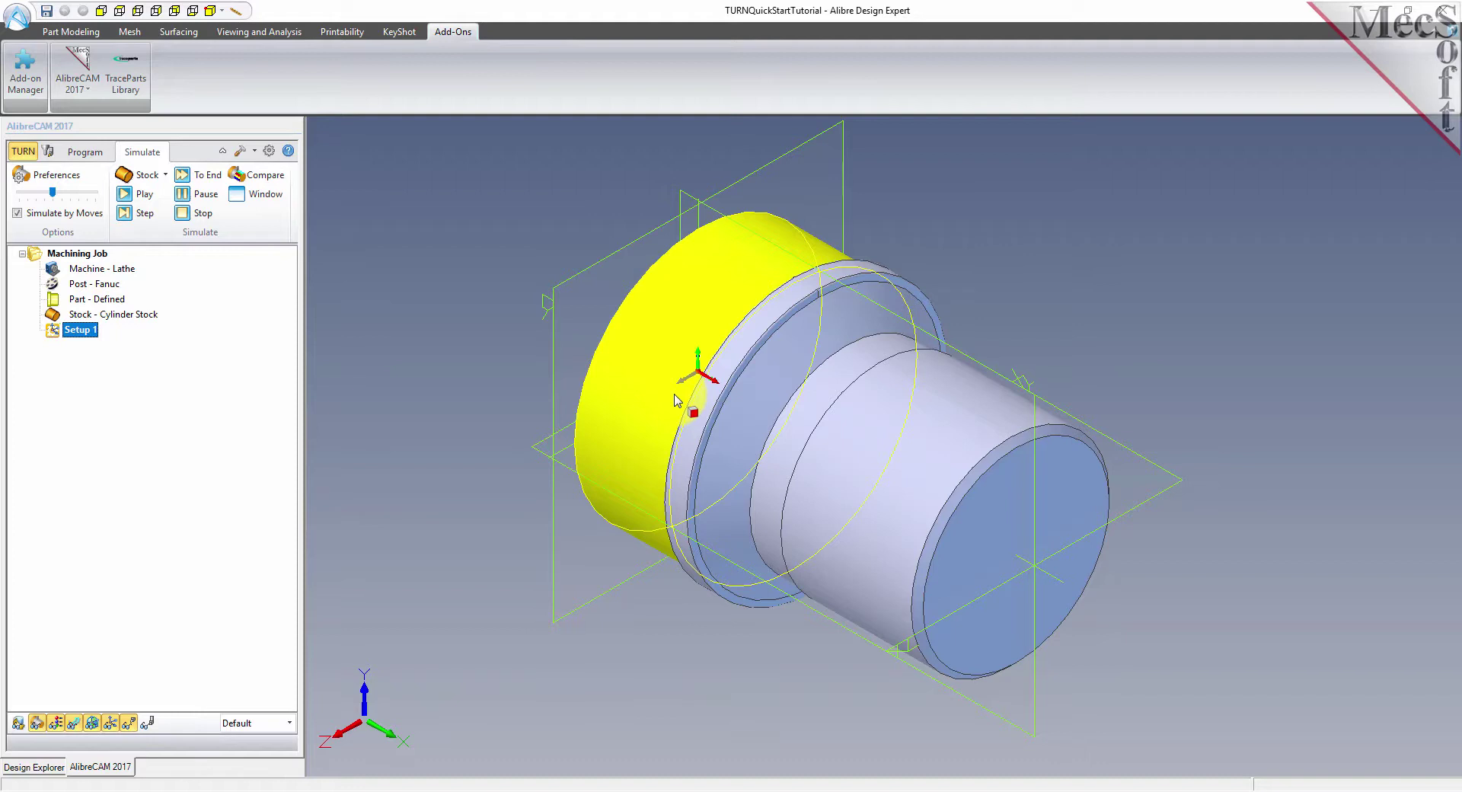
{"action": "left_click", "coordinate": [532, 489]}
{"action": "left_click", "coordinate": [755, 402]}
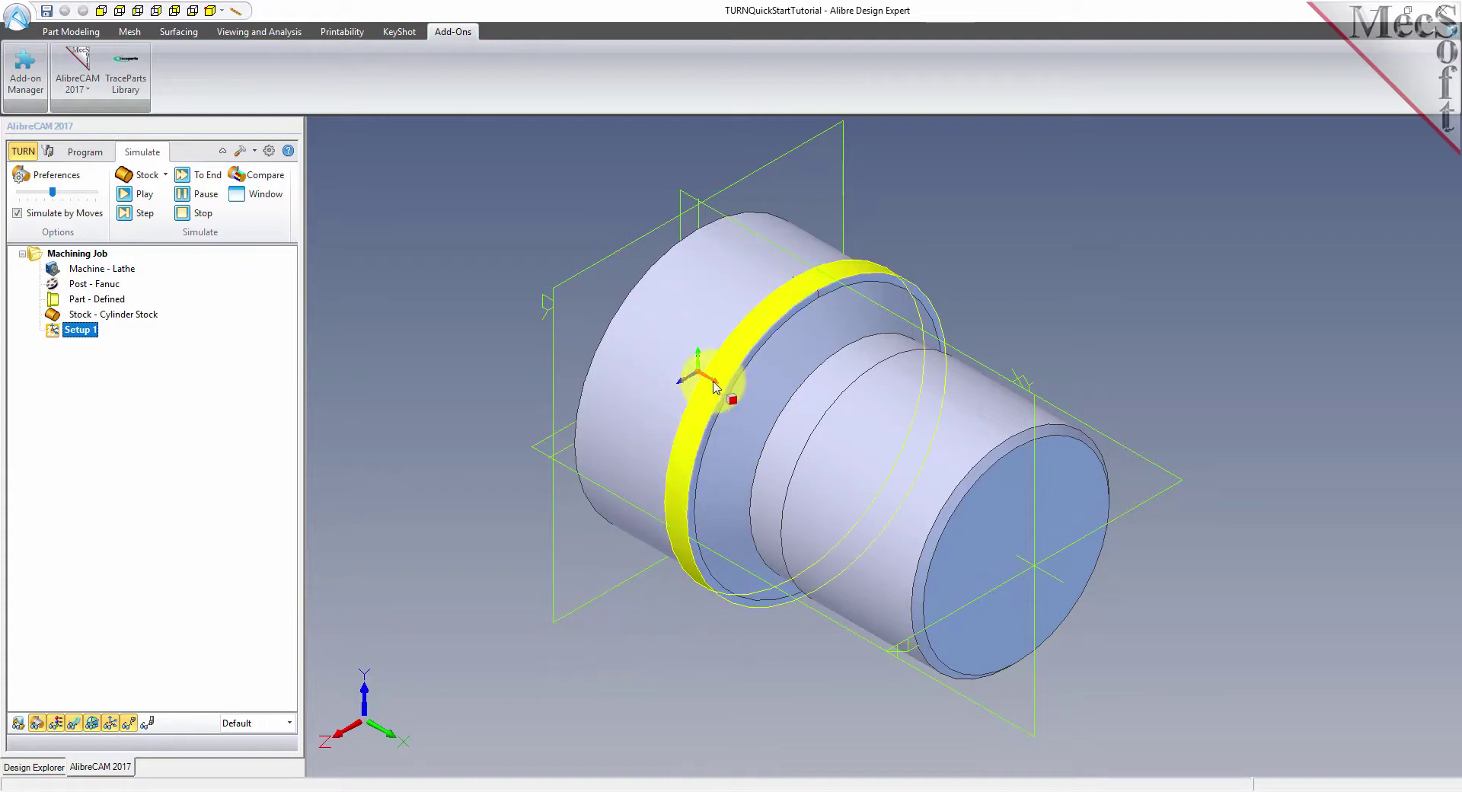
{"action": "left_click", "coordinate": [385, 681]}
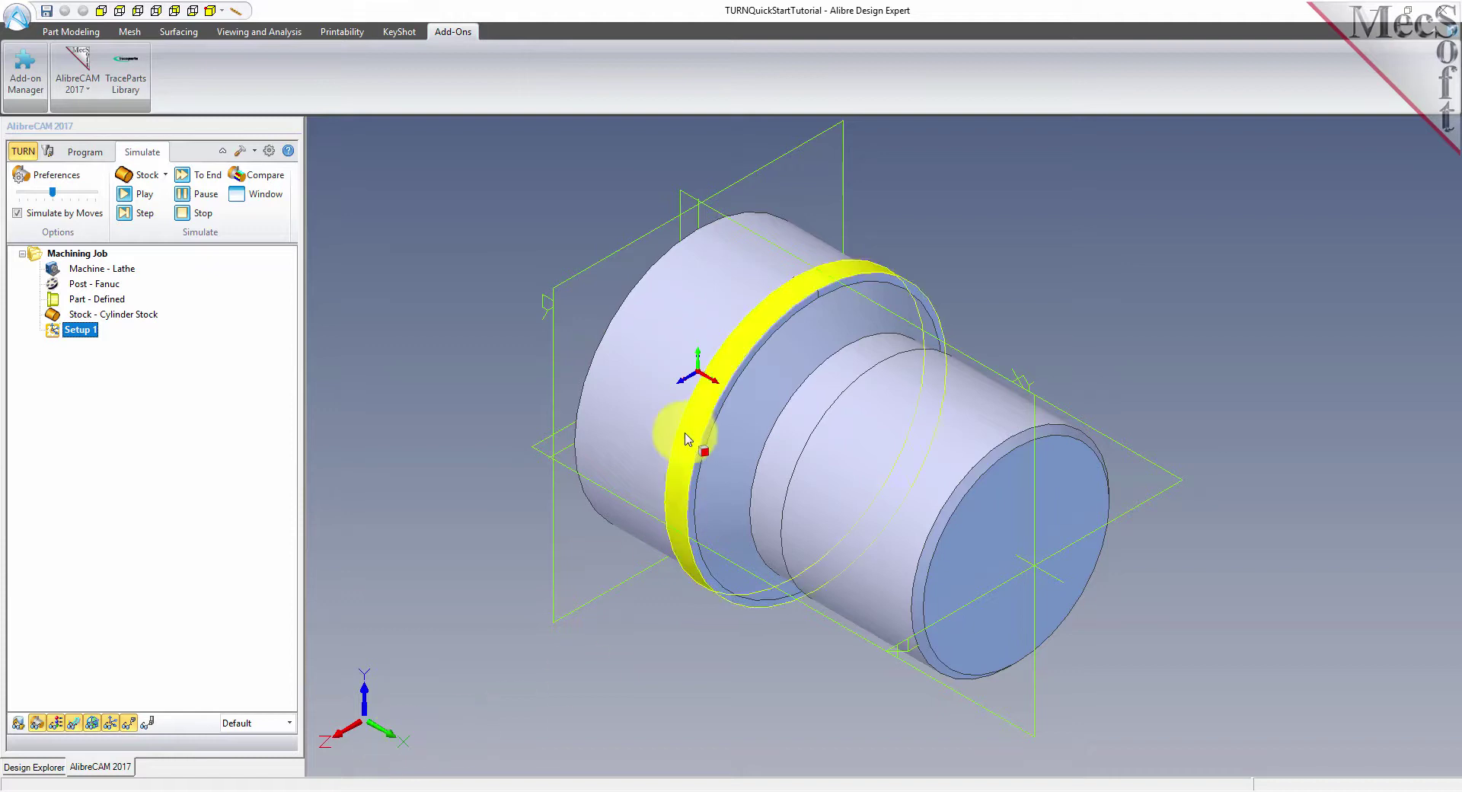
{"action": "left_click", "coordinate": [385, 662]}
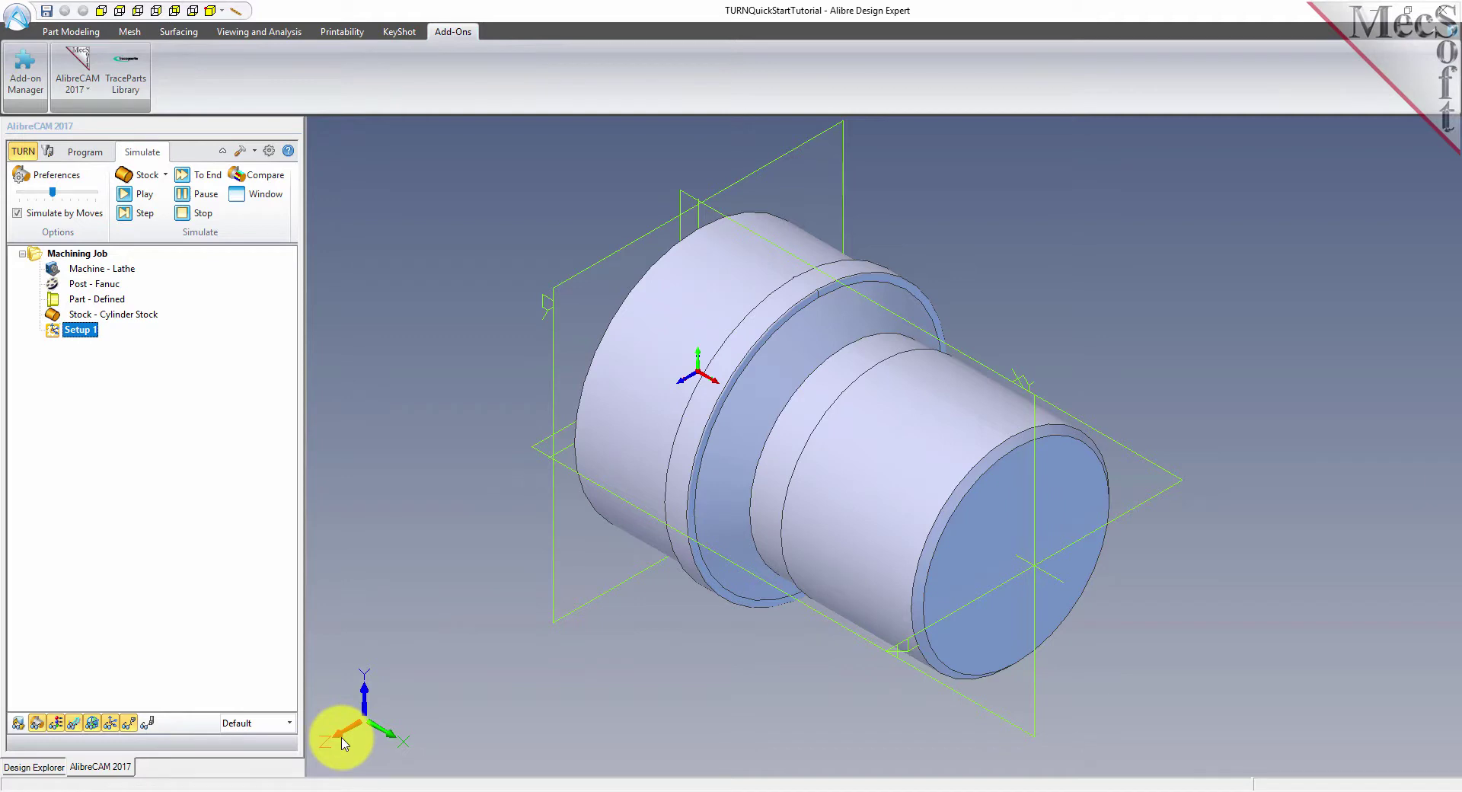
{"action": "left_click", "coordinate": [684, 387]}
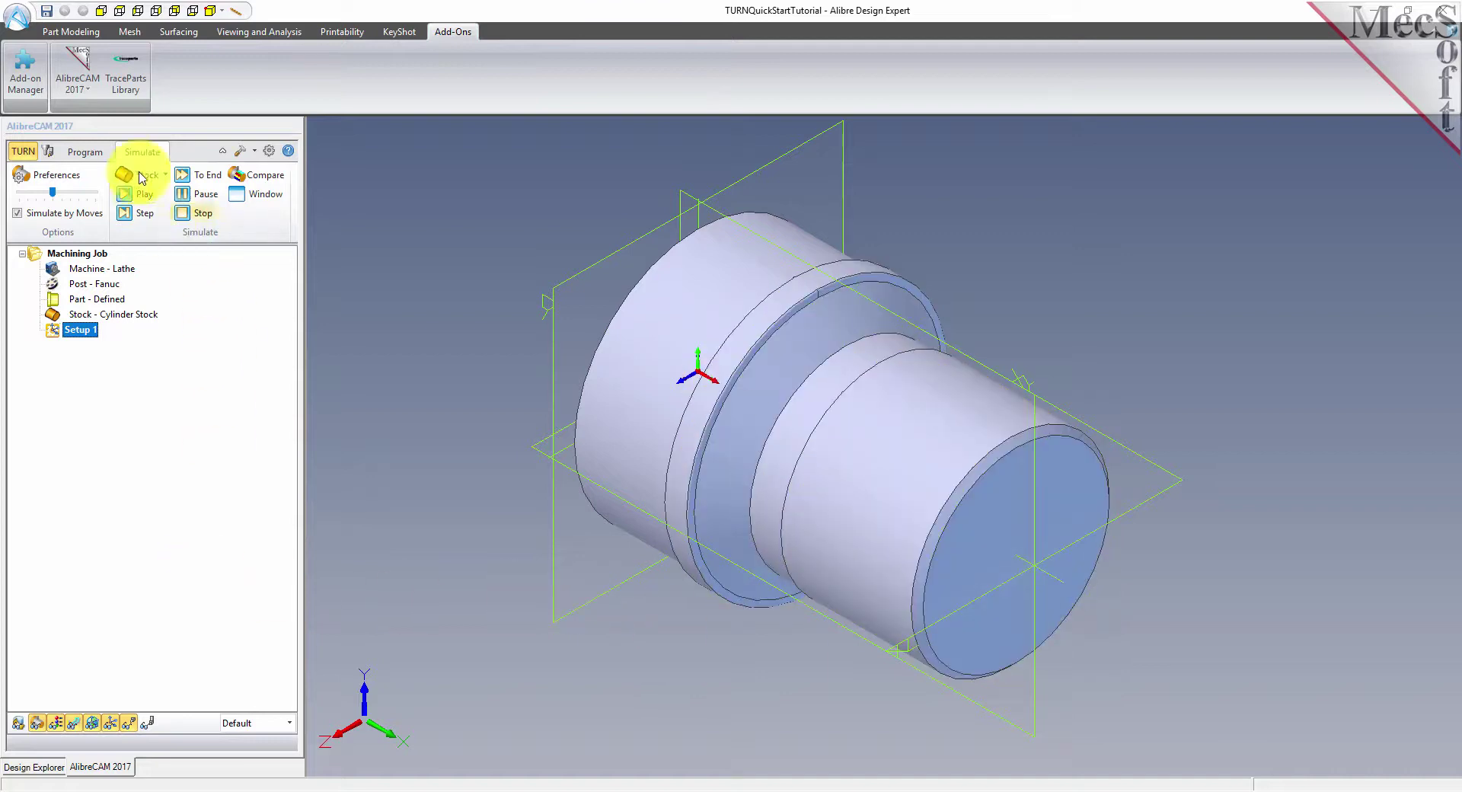
Step: Generate a work zero set to the stock box with Right Most as the zero face
{"action": "left_click", "coordinate": [85, 152]}
{"action": "left_click", "coordinate": [180, 177]}
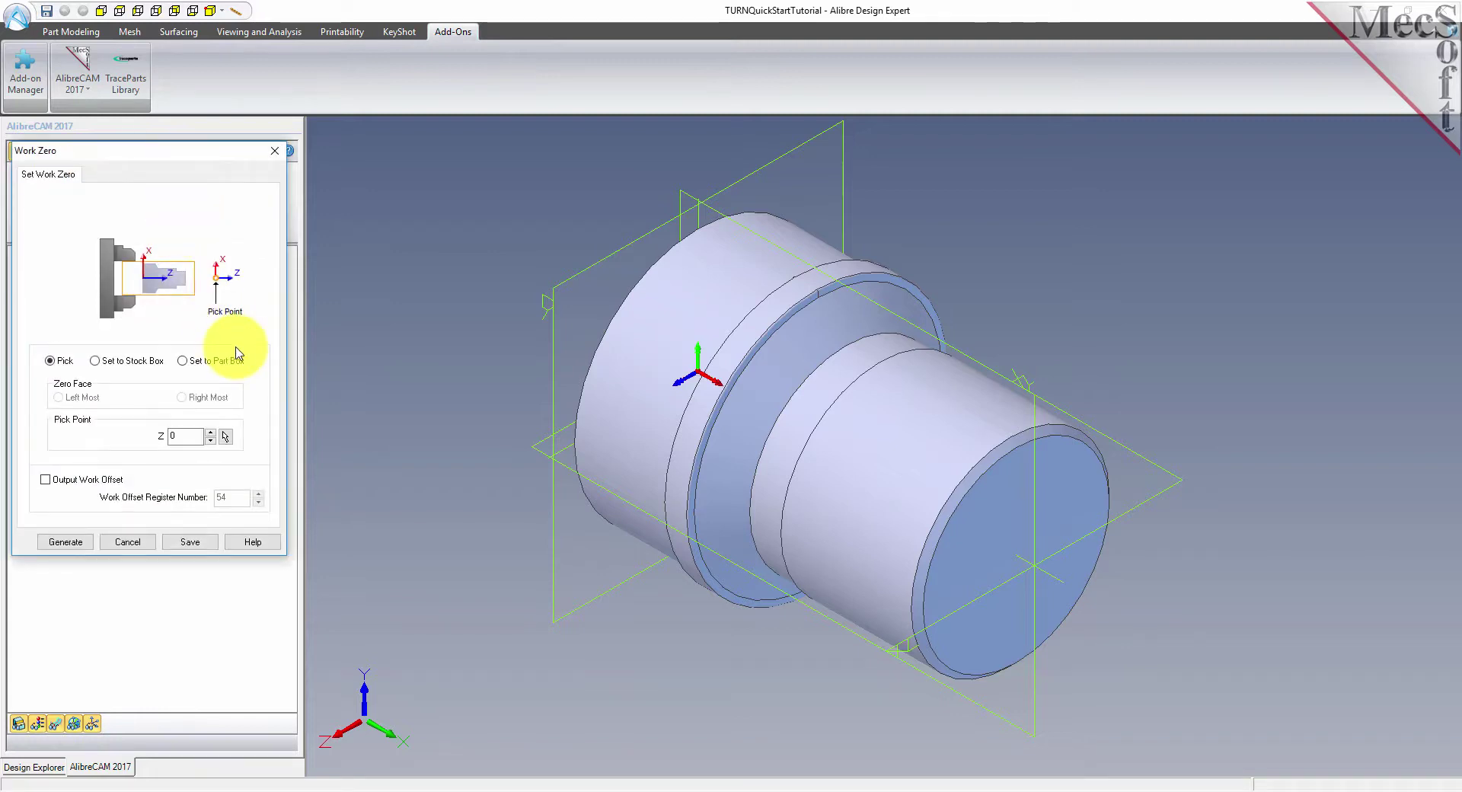
{"action": "left_click", "coordinate": [96, 362]}
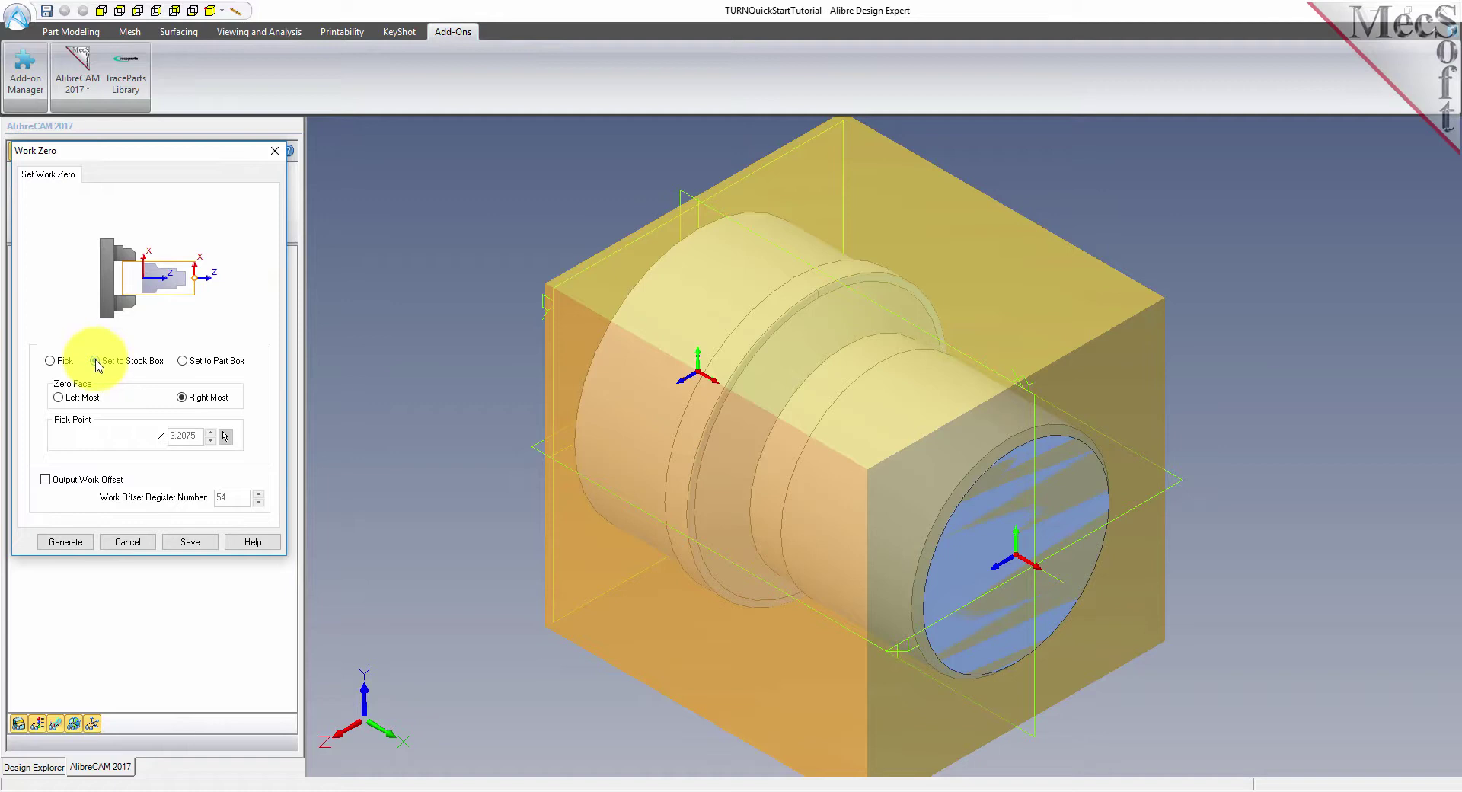
{"action": "left_click", "coordinate": [183, 399]}
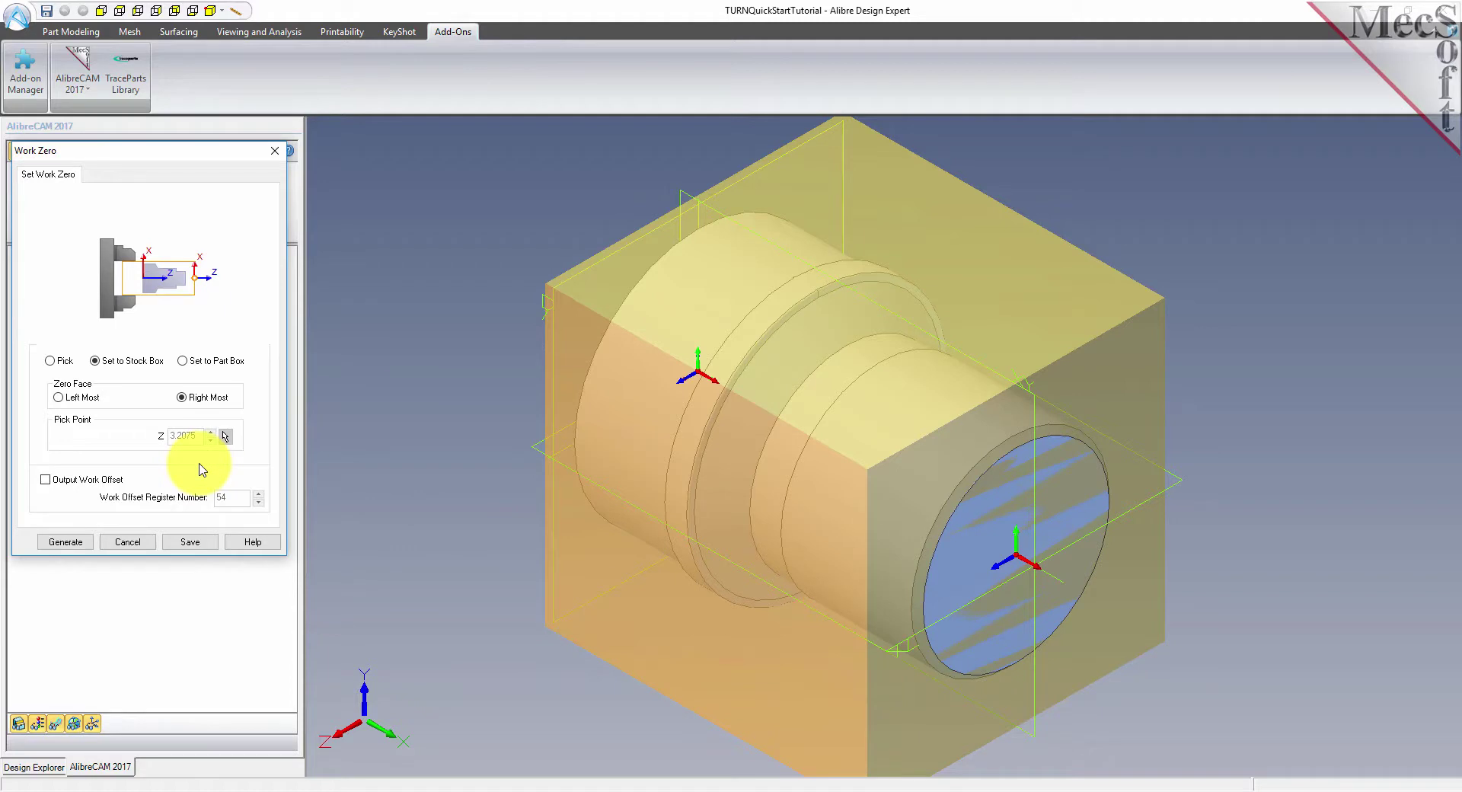
{"action": "left_click", "coordinate": [65, 542]}
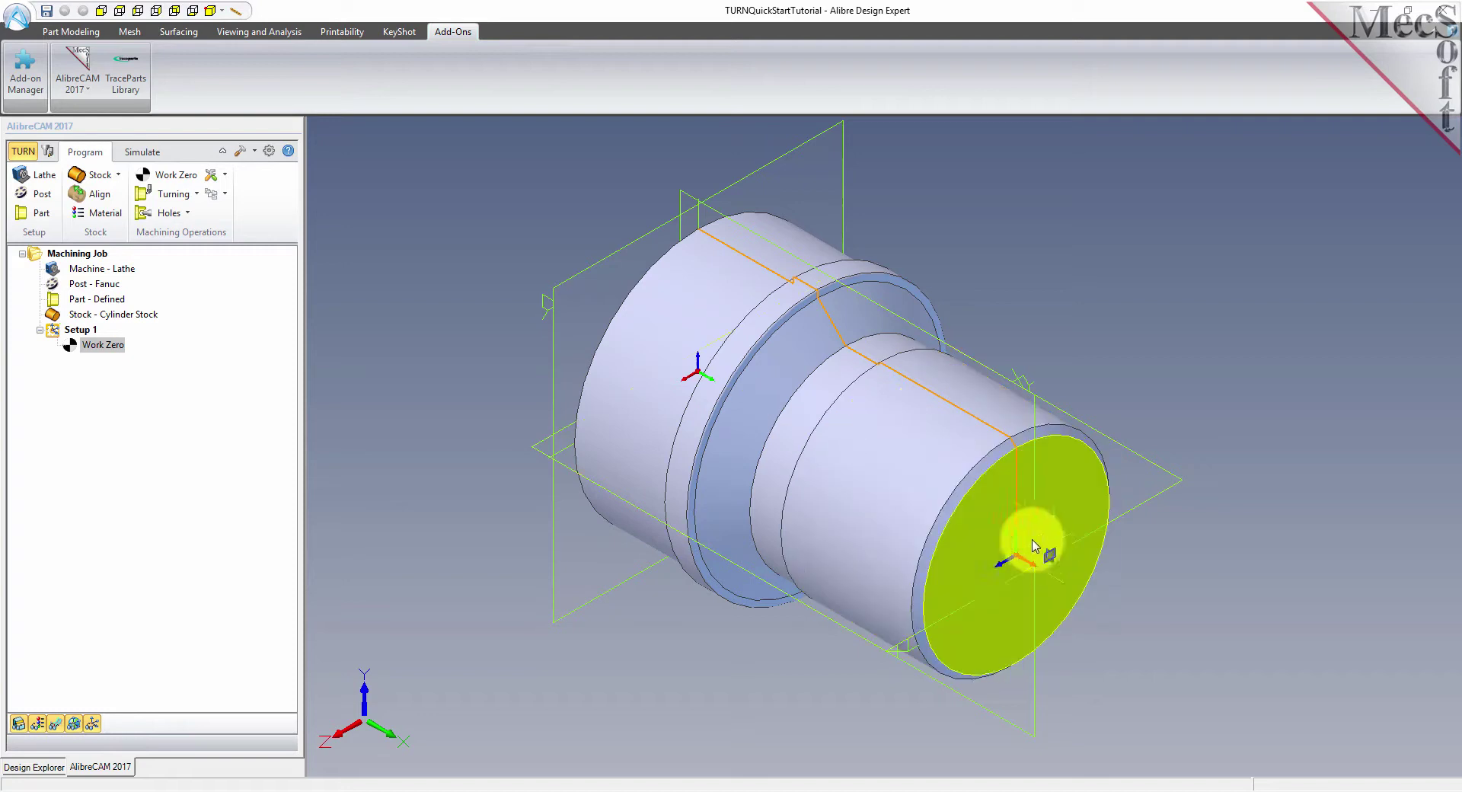
{"action": "left_click", "coordinate": [1018, 588]}
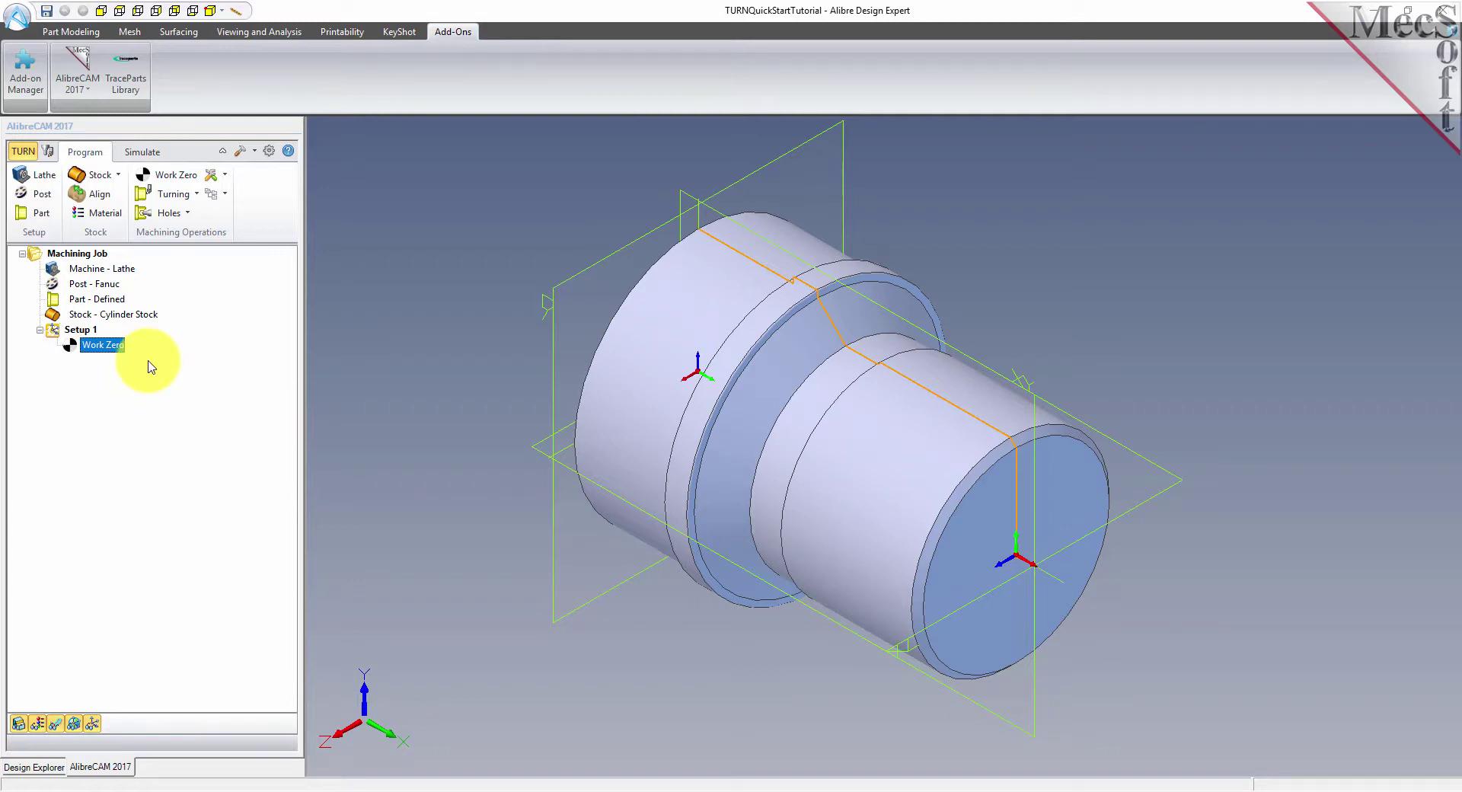
Step: Show the Tools browser beneath the machining job and shrink it so the entire job tree fits
{"action": "left_click", "coordinate": [51, 155]}
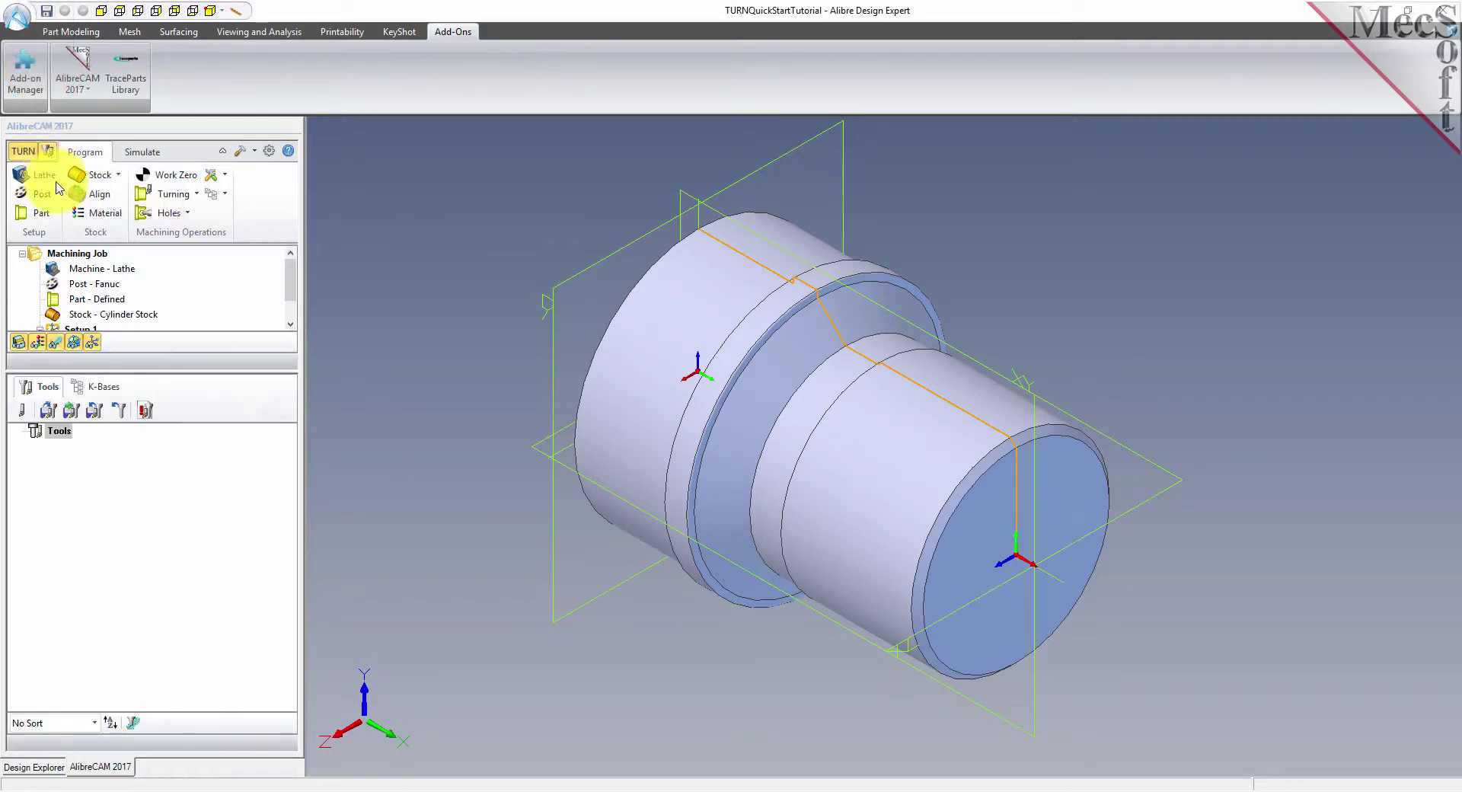
{"action": "left_click_drag", "start_coordinate": [187, 371], "coordinate": [201, 515]}
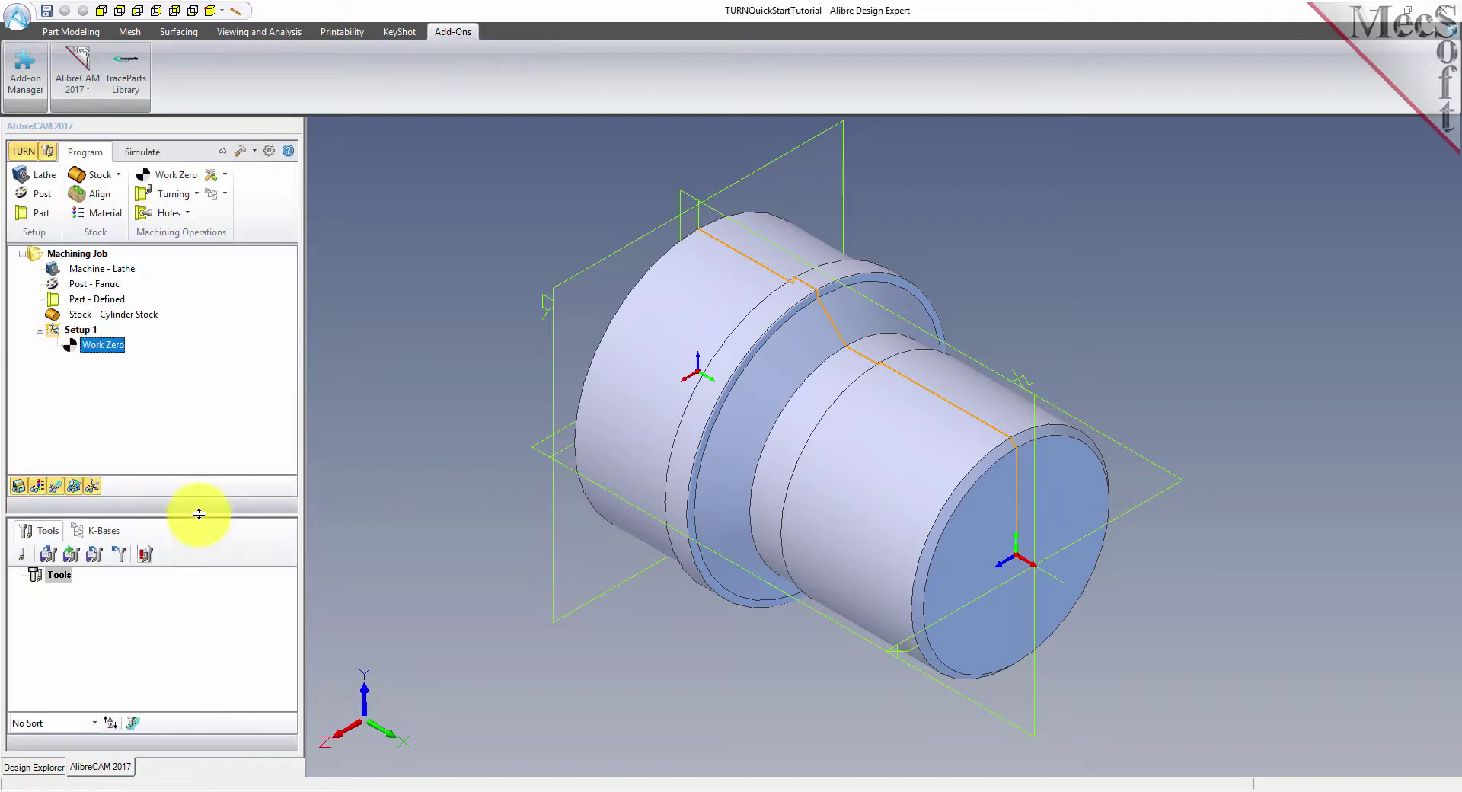
{"action": "left_click", "coordinate": [50, 155]}
{"action": "left_click", "coordinate": [51, 154]}
{"action": "left_click", "coordinate": [51, 155]}
{"action": "left_click", "coordinate": [50, 155]}
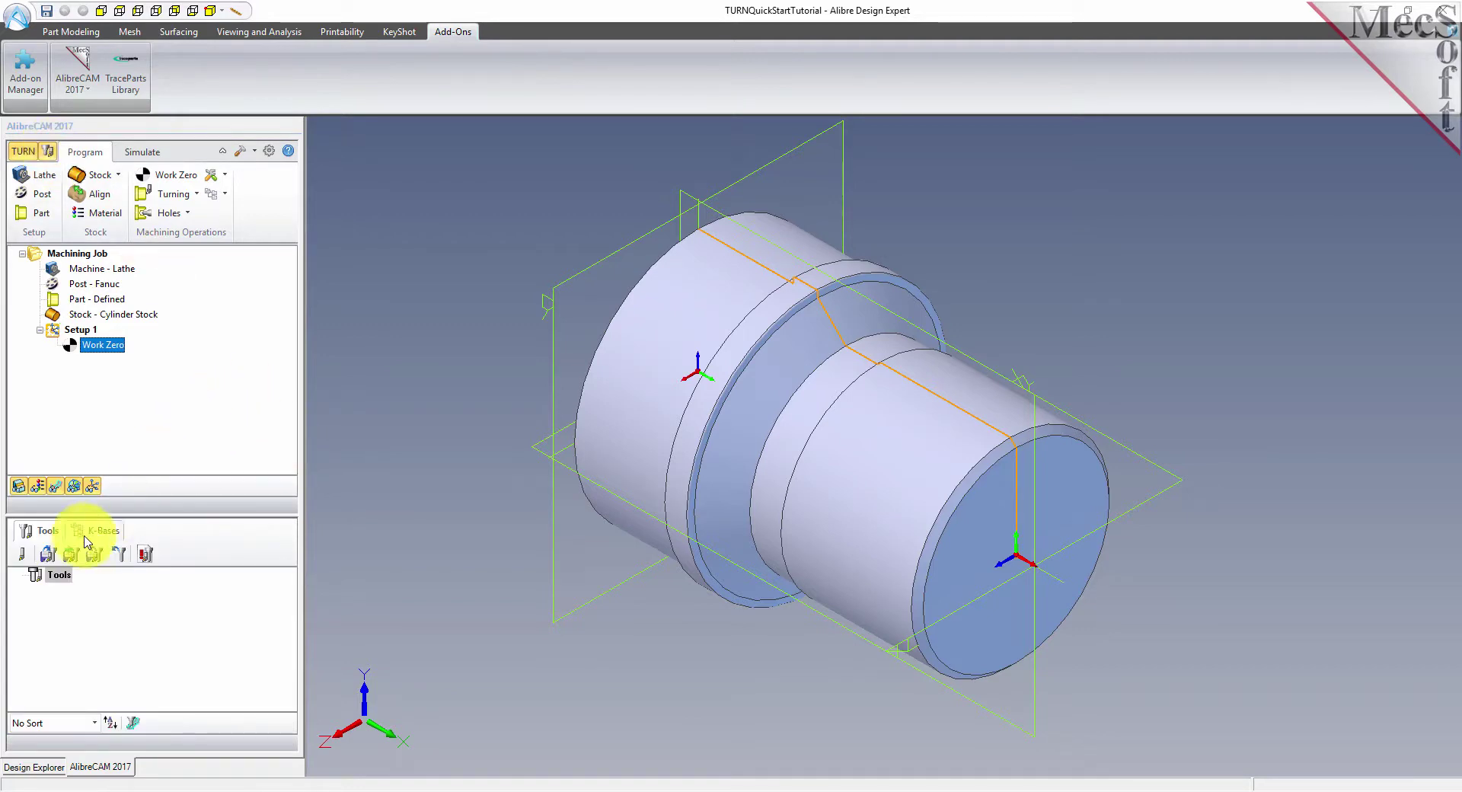
Step: Define a diamond insert tool named Diamond Insert-OD with inscribed circle radius 0.5, tip radius 0.02, tip angle 55 and relief angle 20
{"action": "left_click", "coordinate": [24, 557]}
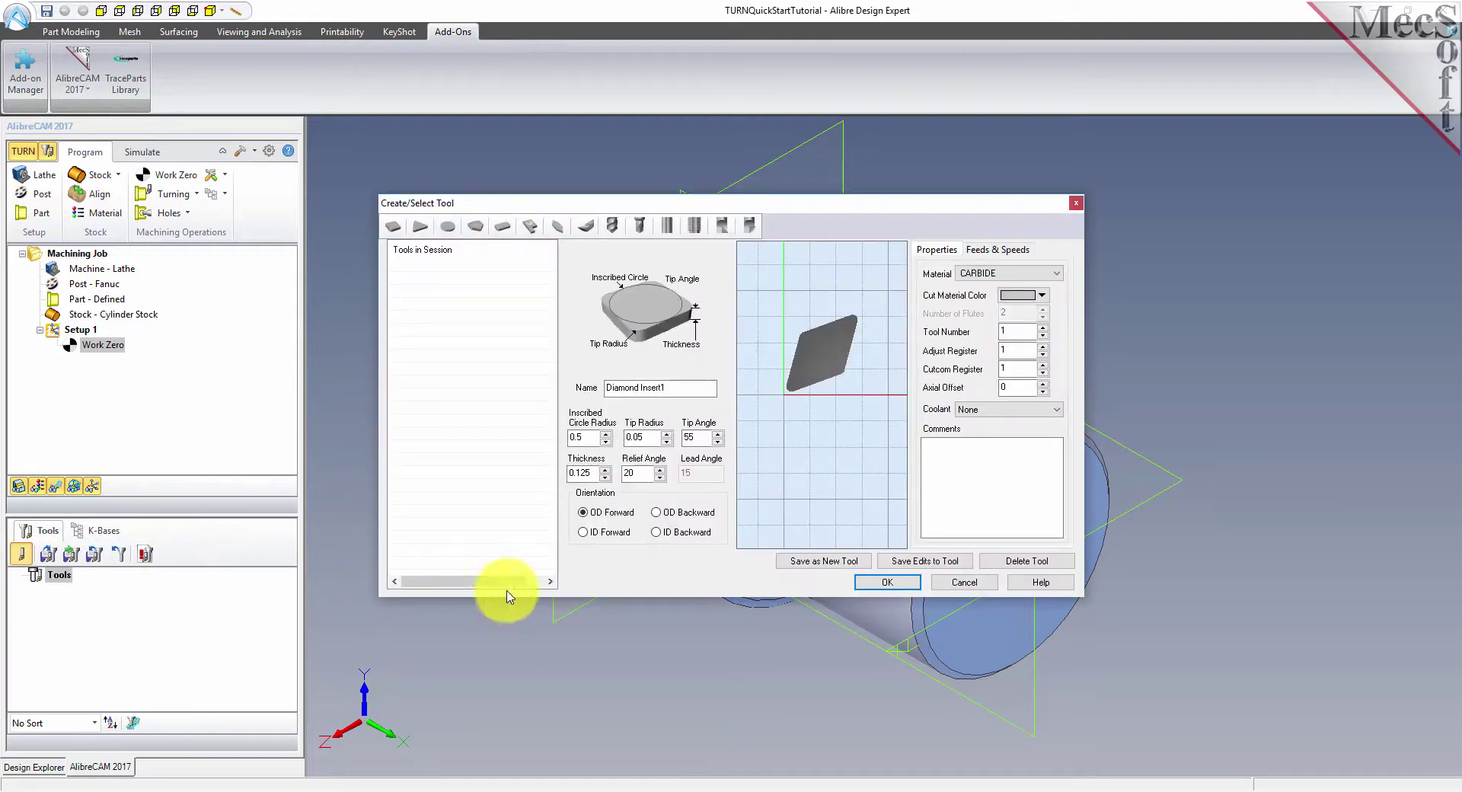
{"action": "left_click", "coordinate": [397, 235]}
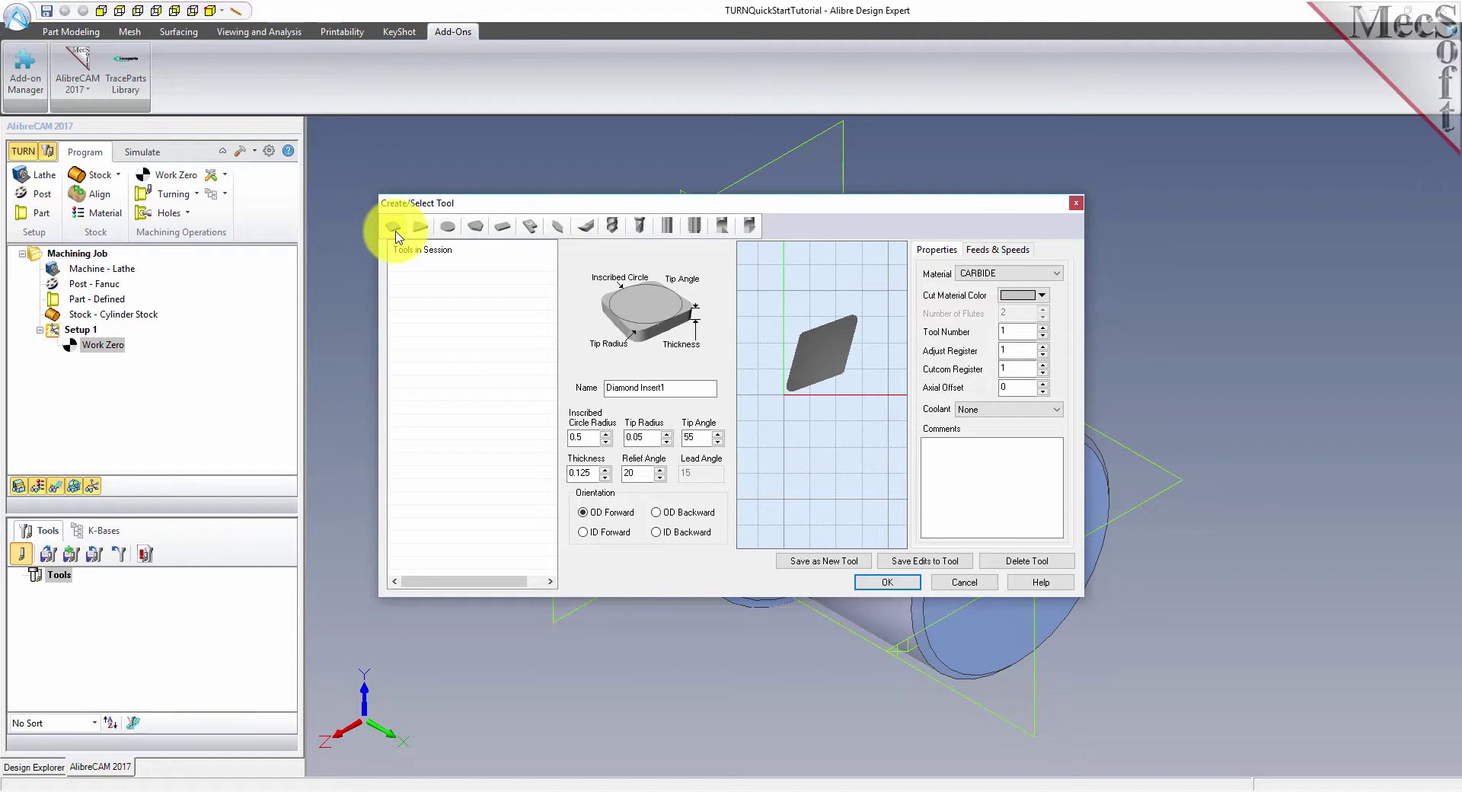
{"action": "left_click", "coordinate": [678, 388]}
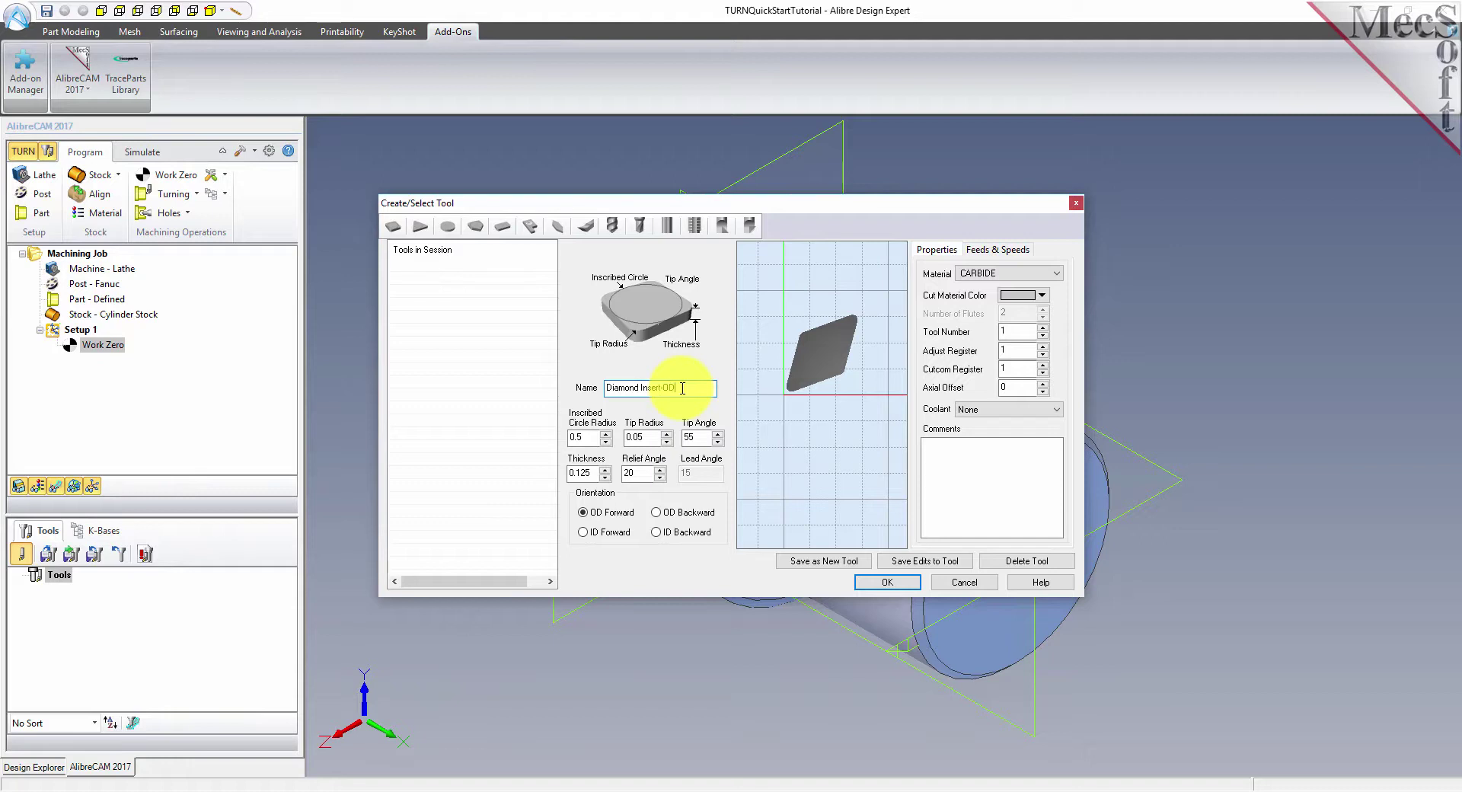
{"action": "double_click", "coordinate": [573, 438]}
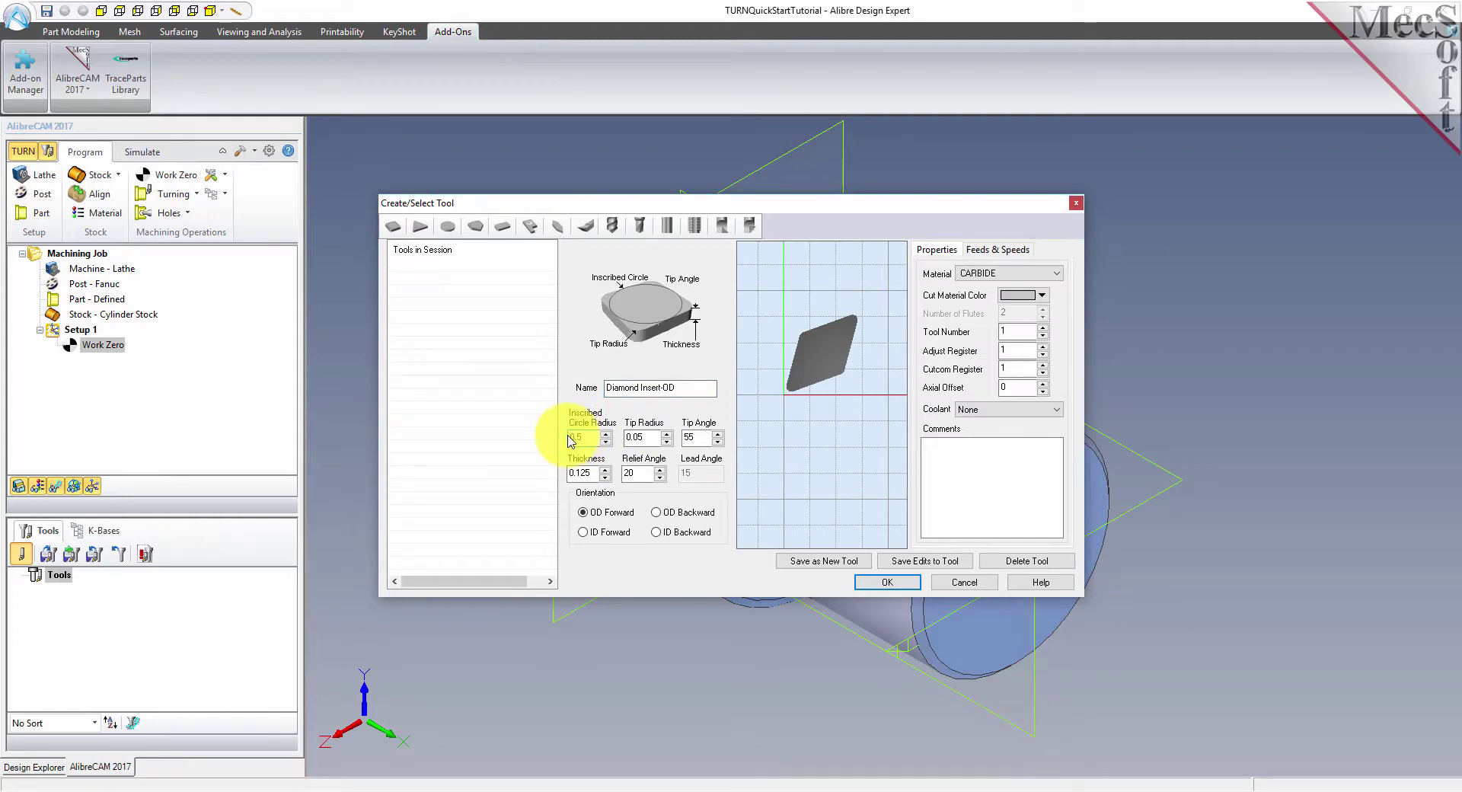
{"action": "double_click", "coordinate": [644, 437]}
{"action": "type", "text": "0.0"}
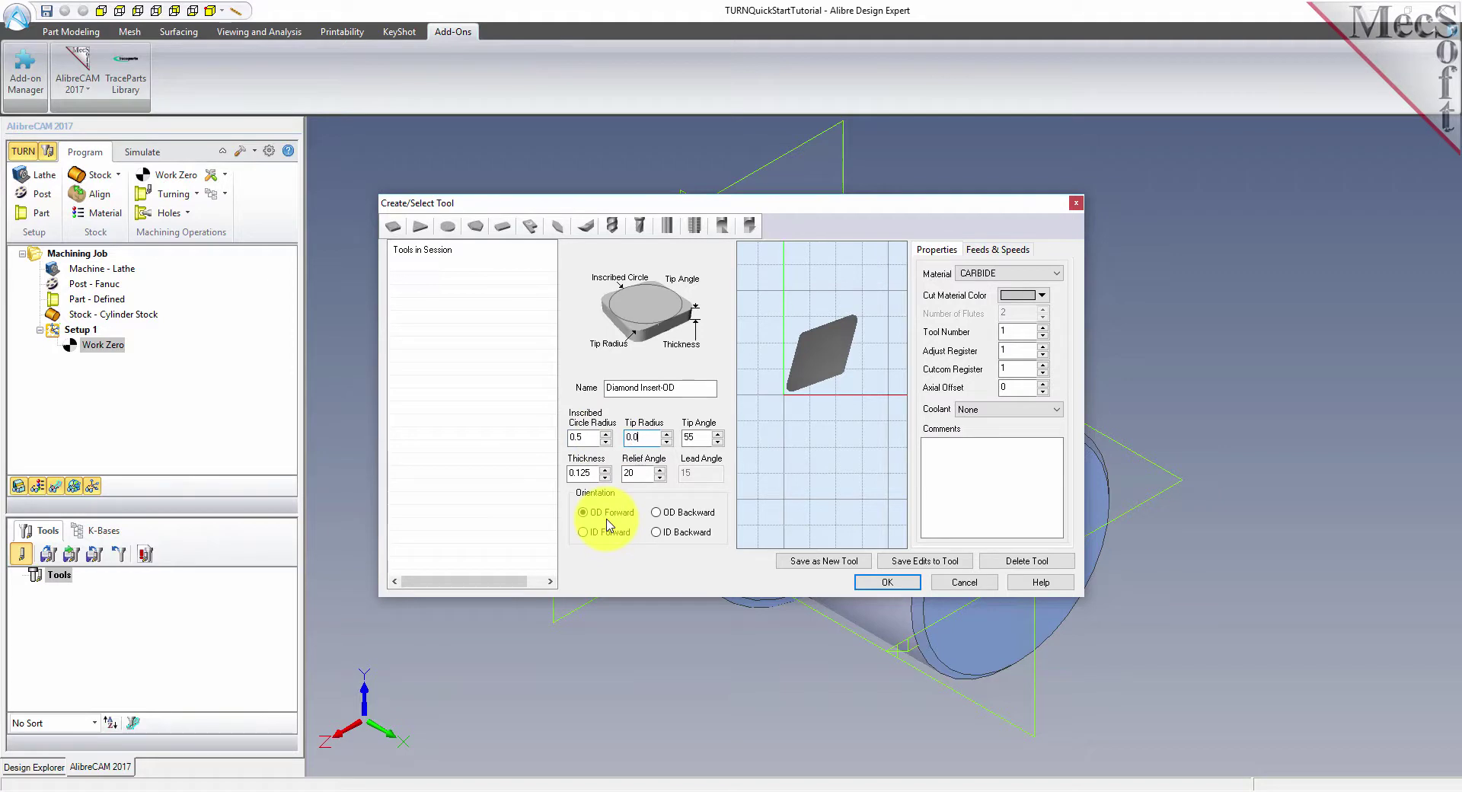
{"action": "double_click", "coordinate": [694, 438]}
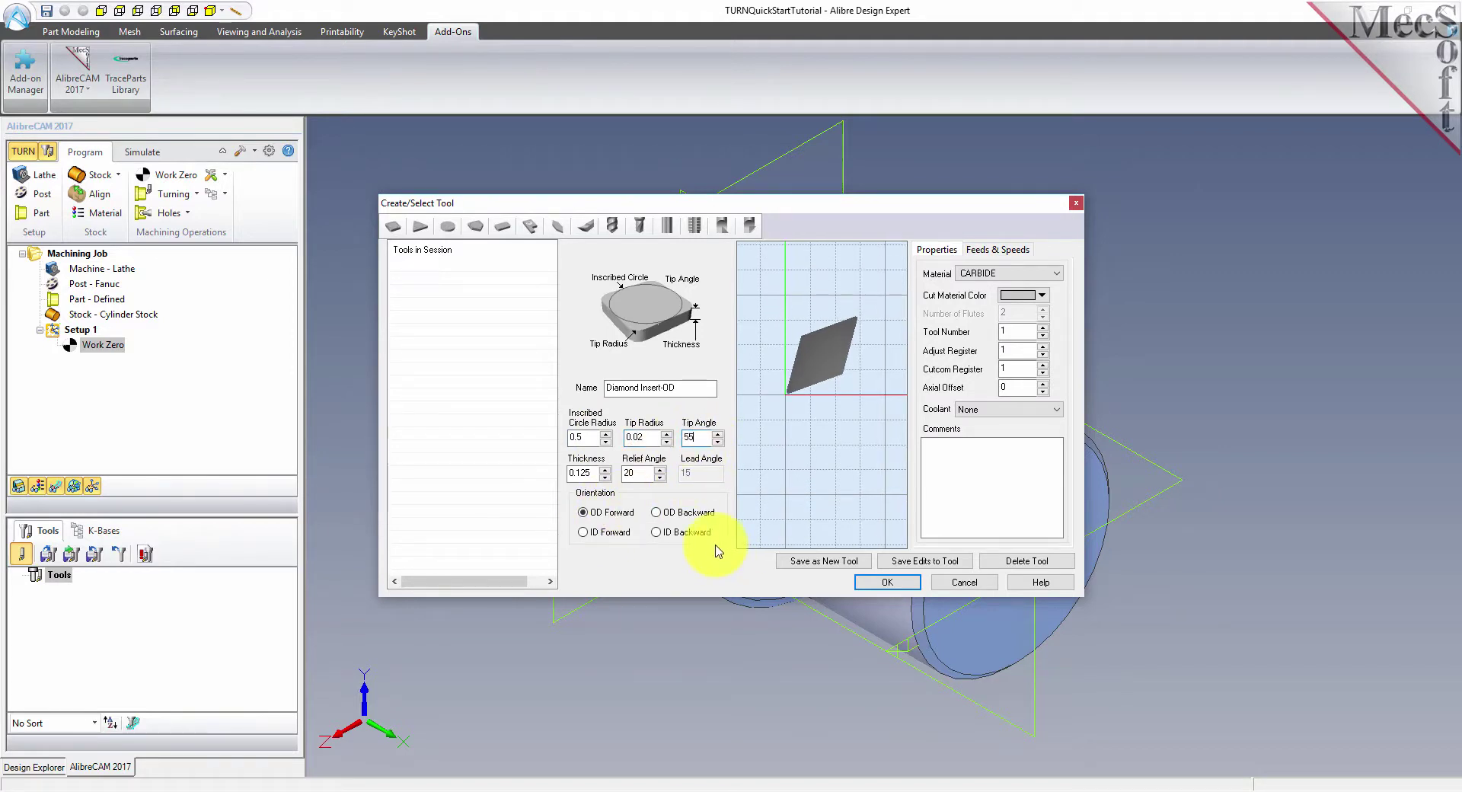
{"action": "double_click", "coordinate": [636, 473]}
{"action": "type", "text": "2"}
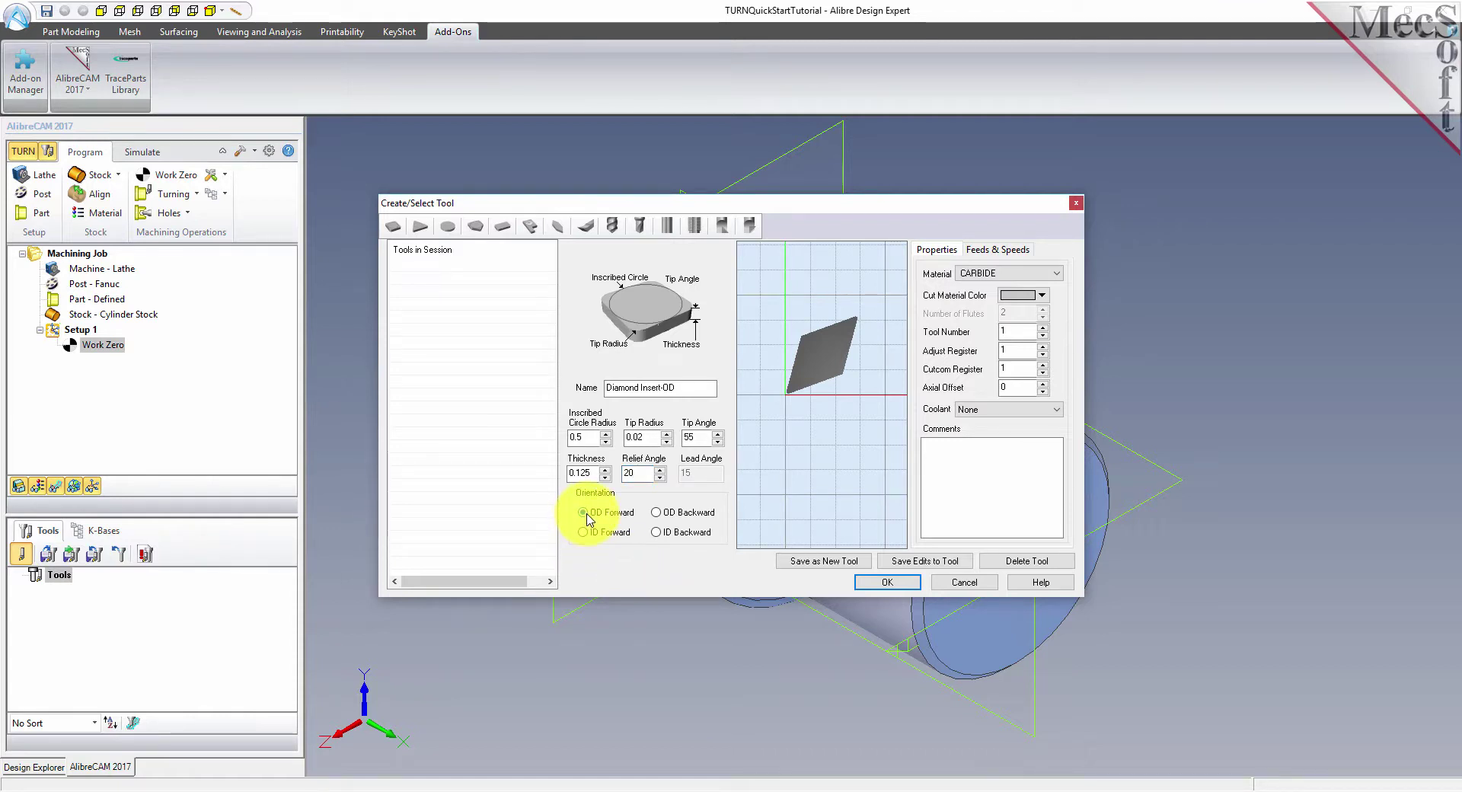
Step: Set the Diamond Insert-OD tool's spindle speed to 300 RPM and its maximum speed to 350 RPM
{"action": "left_click", "coordinate": [995, 251]}
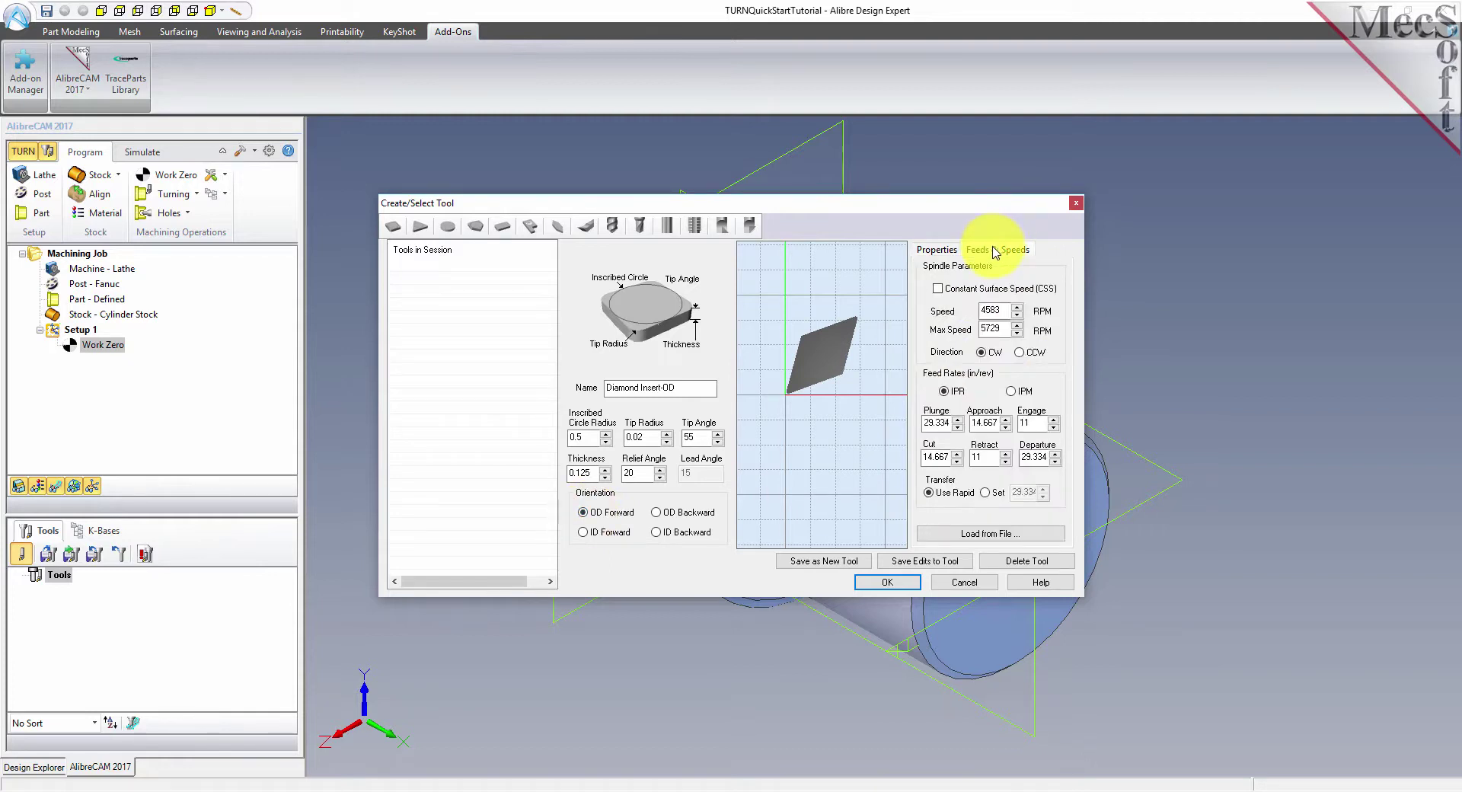
{"action": "double_click", "coordinate": [1005, 309]}
{"action": "type", "text": "300"}
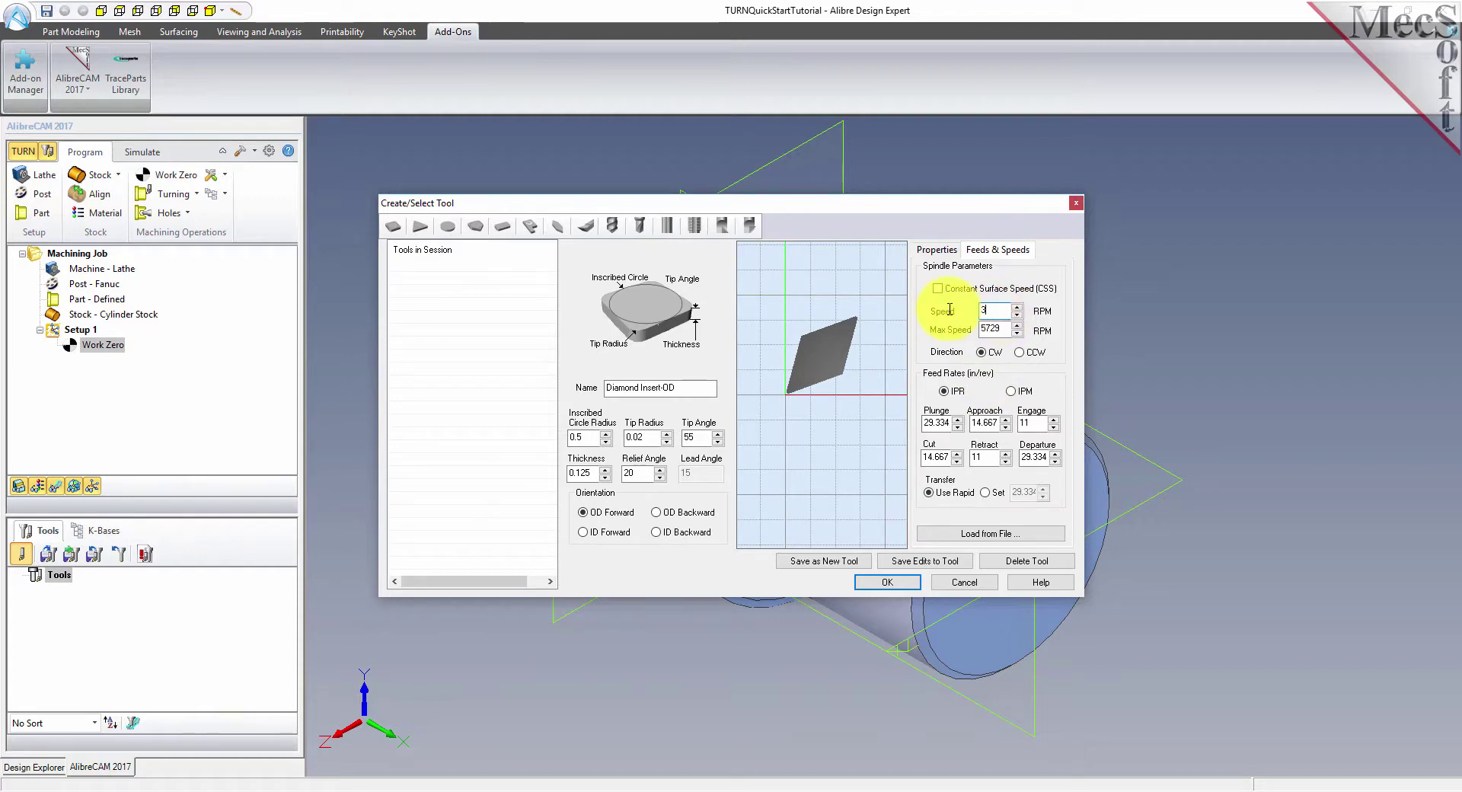
{"action": "double_click", "coordinate": [1007, 328]}
{"action": "type", "text": "350"}
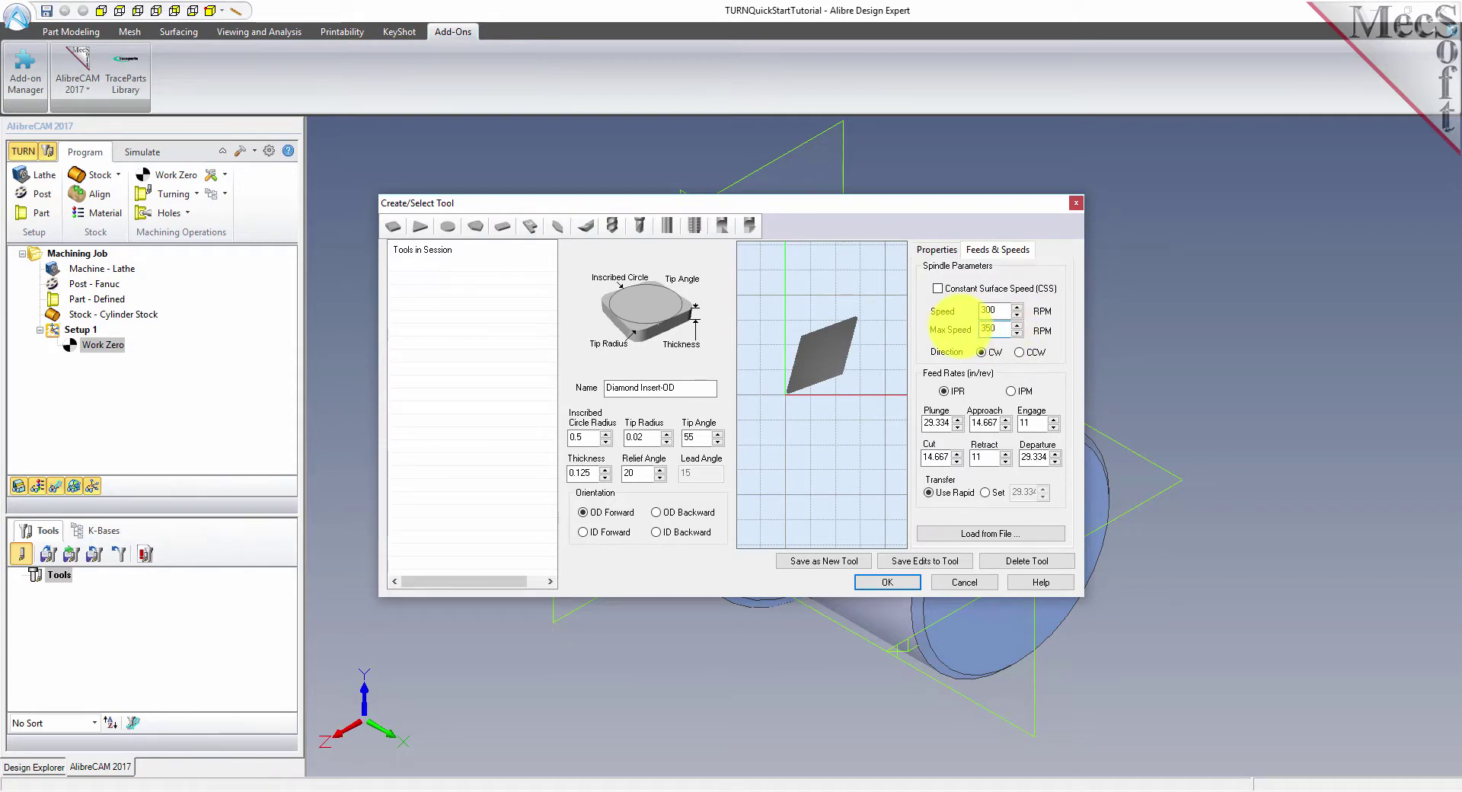
Step: Switch the tool's feed rates to IPM and set plunge to 5, approach to 7.5 and engage to 7.5
{"action": "left_click", "coordinate": [1012, 392]}
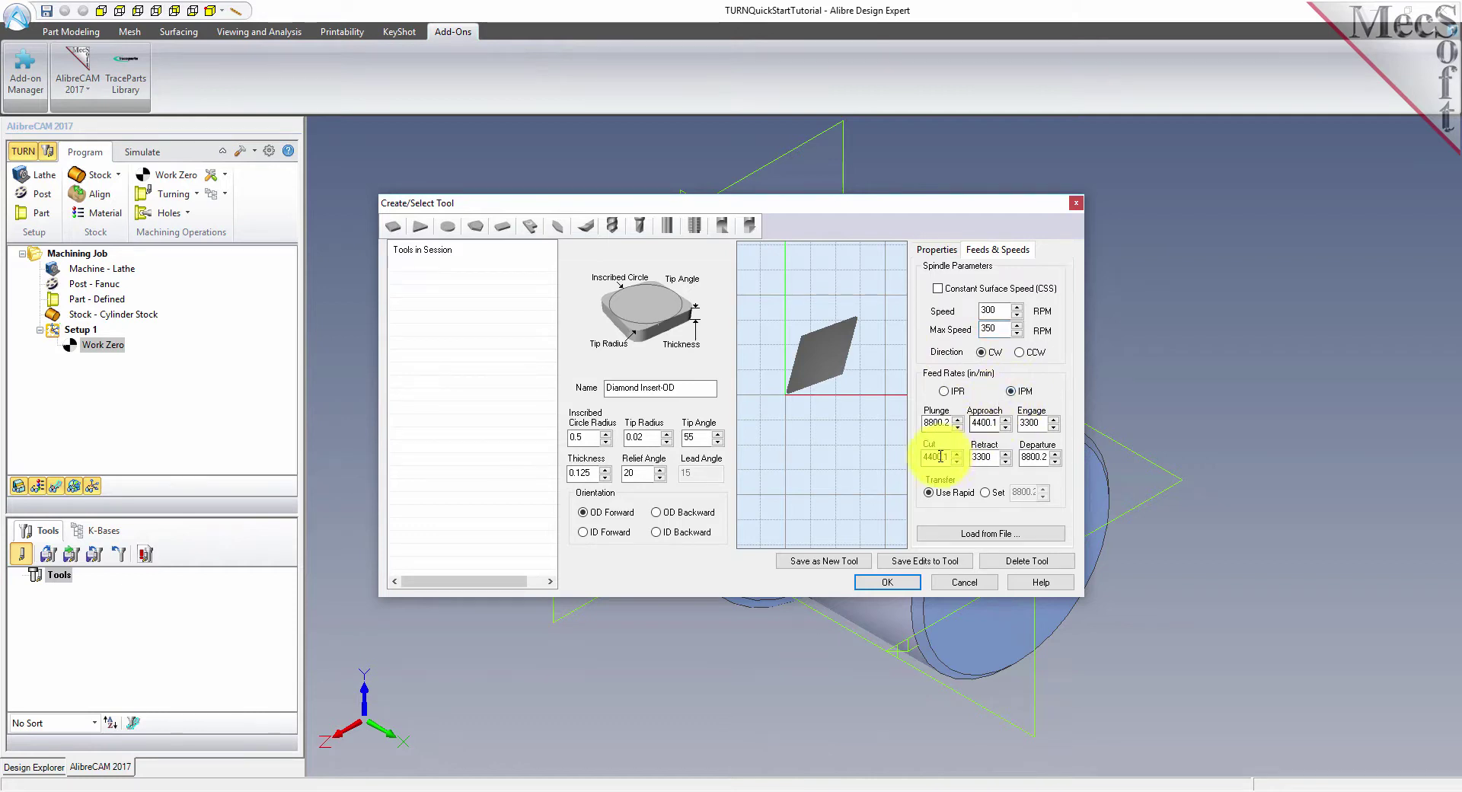
{"action": "double_click", "coordinate": [928, 422]}
{"action": "type", "text": "5"}
{"action": "double_click", "coordinate": [985, 424]}
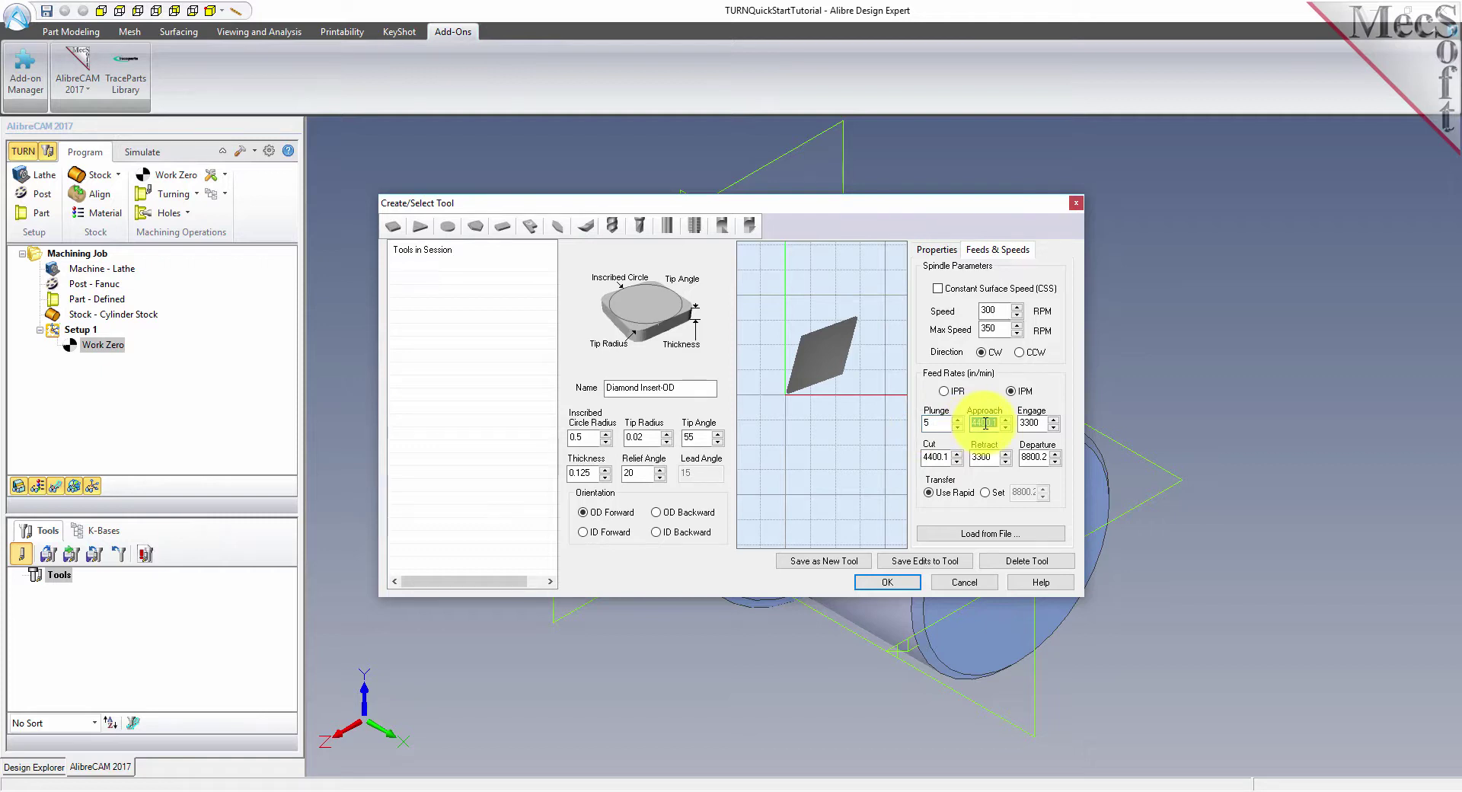
{"action": "type", "text": "7.5"}
{"action": "double_click", "coordinate": [1026, 422]}
{"action": "type", "text": "7.5"}
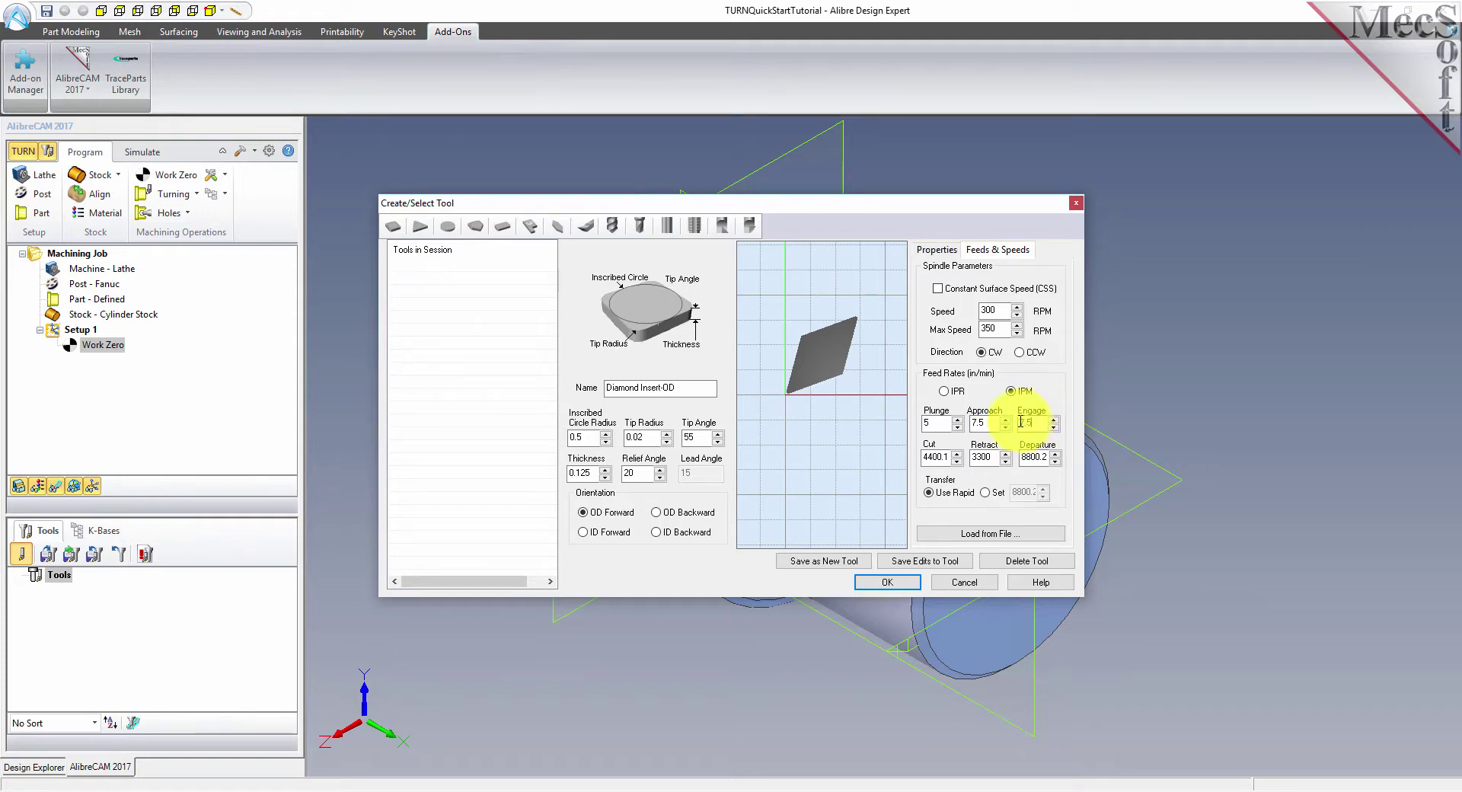
Step: Set the tool's cut feed rate to 10 and its retract and departure feed rates to 15
{"action": "double_click", "coordinate": [935, 457]}
{"action": "type", "text": "10"}
{"action": "double_click", "coordinate": [983, 457]}
{"action": "key", "text": "BackSpace"}
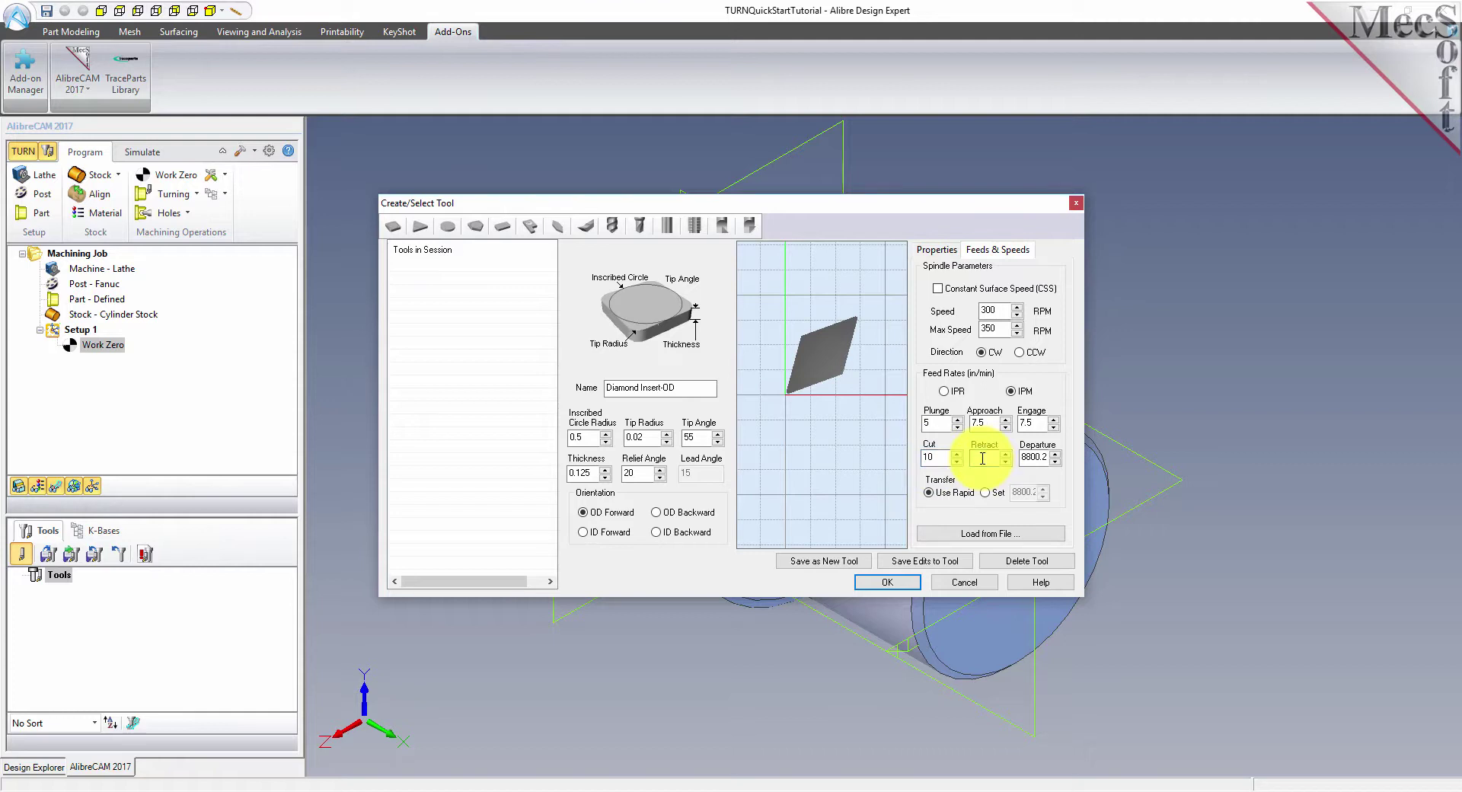
{"action": "type", "text": "15"}
{"action": "double_click", "coordinate": [1032, 456]}
{"action": "type", "text": "1"}
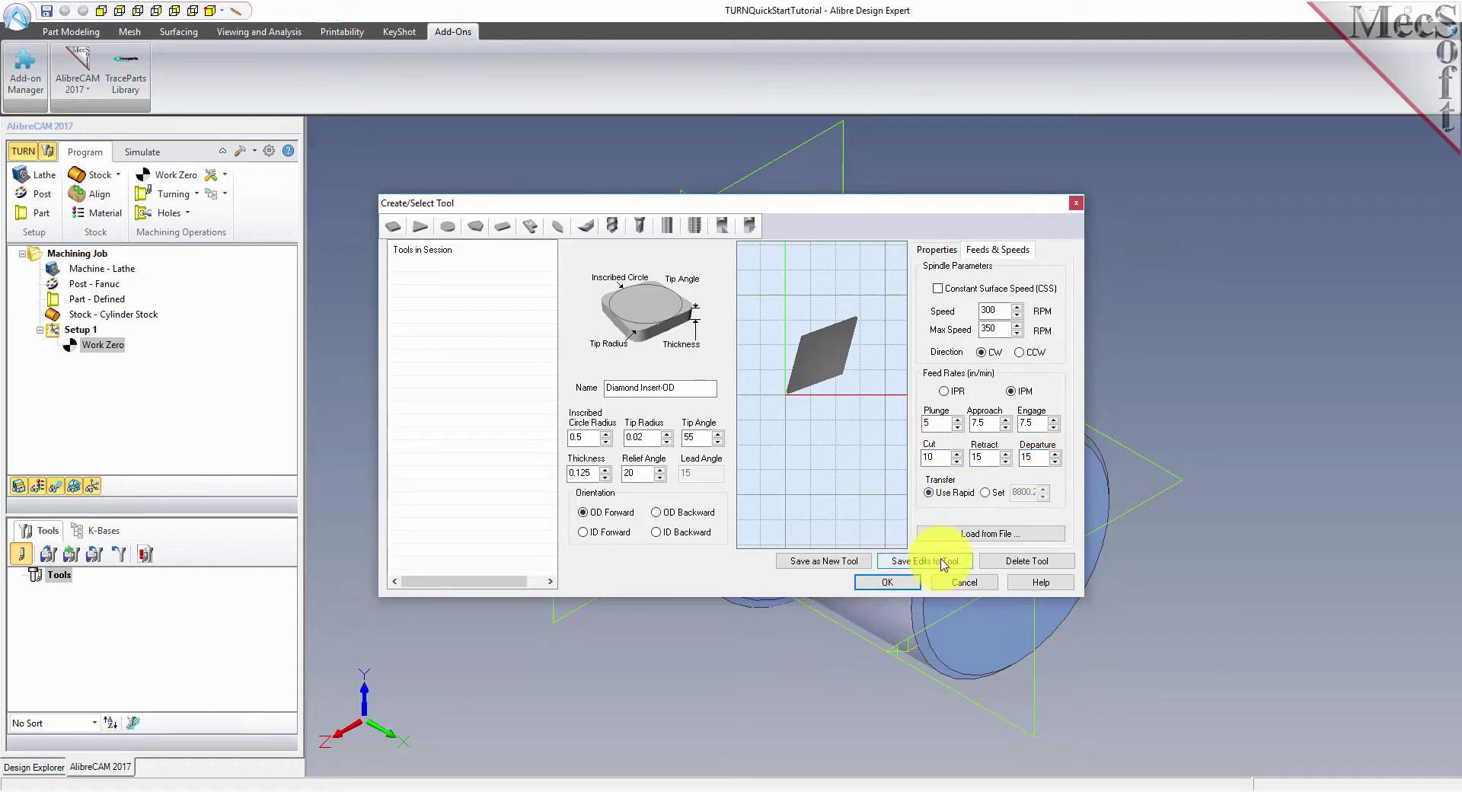
Step: Save Diamond Insert-OD as a new tool in the session and finish the tool definition
{"action": "left_click", "coordinate": [832, 567]}
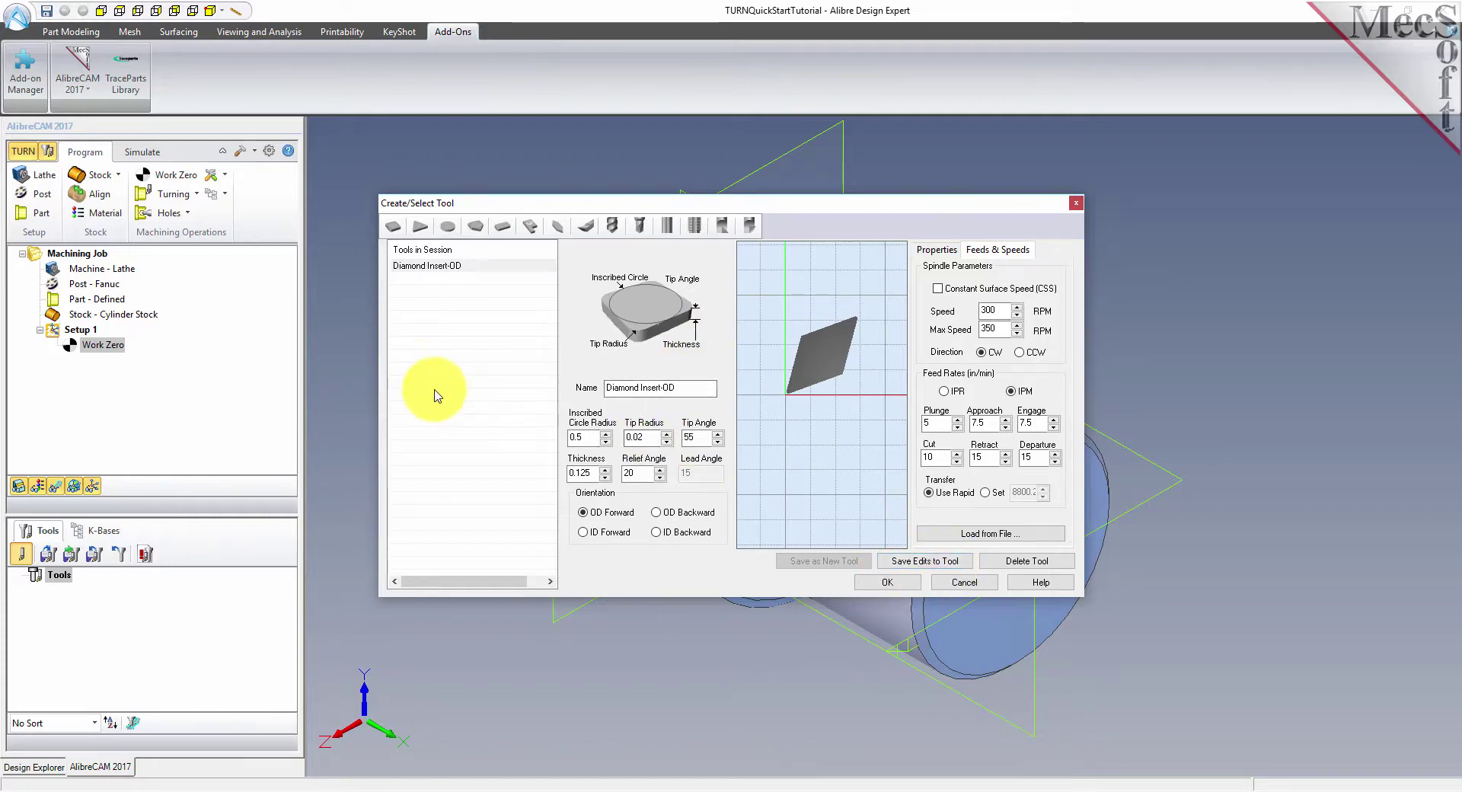
{"action": "left_click_drag", "start_coordinate": [693, 387], "coordinate": [602, 388]}
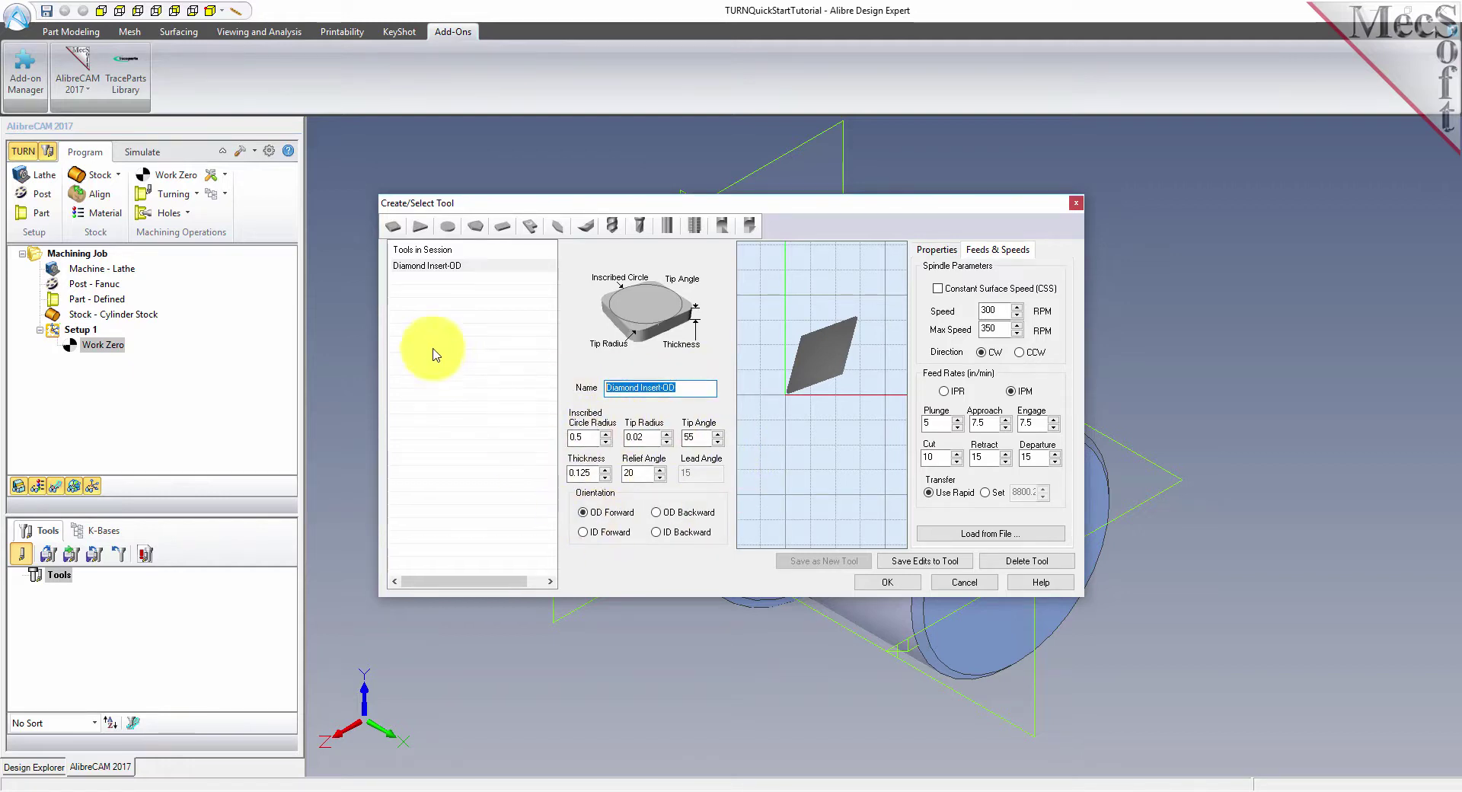
{"action": "left_click", "coordinate": [424, 269]}
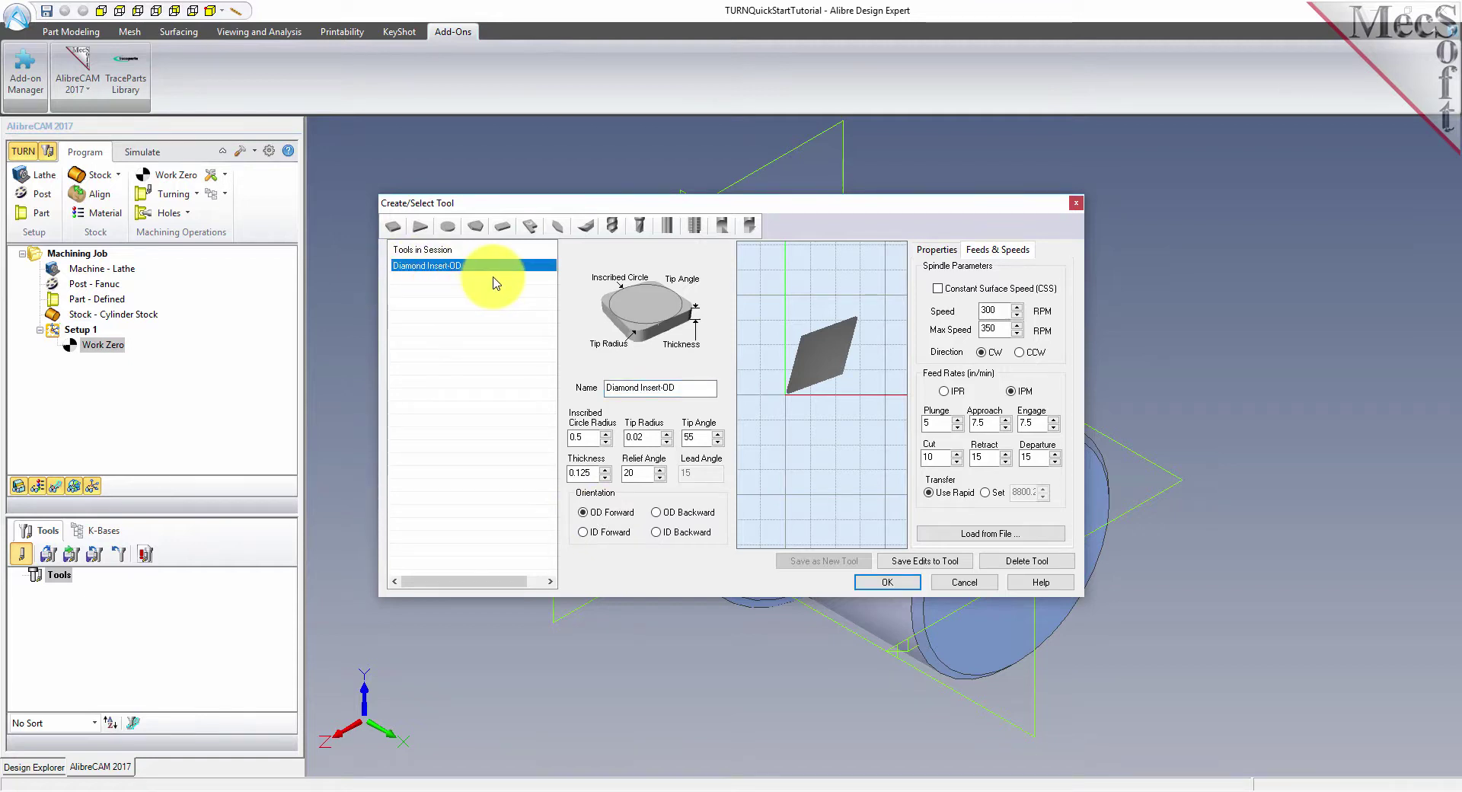
{"action": "left_click", "coordinate": [888, 582]}
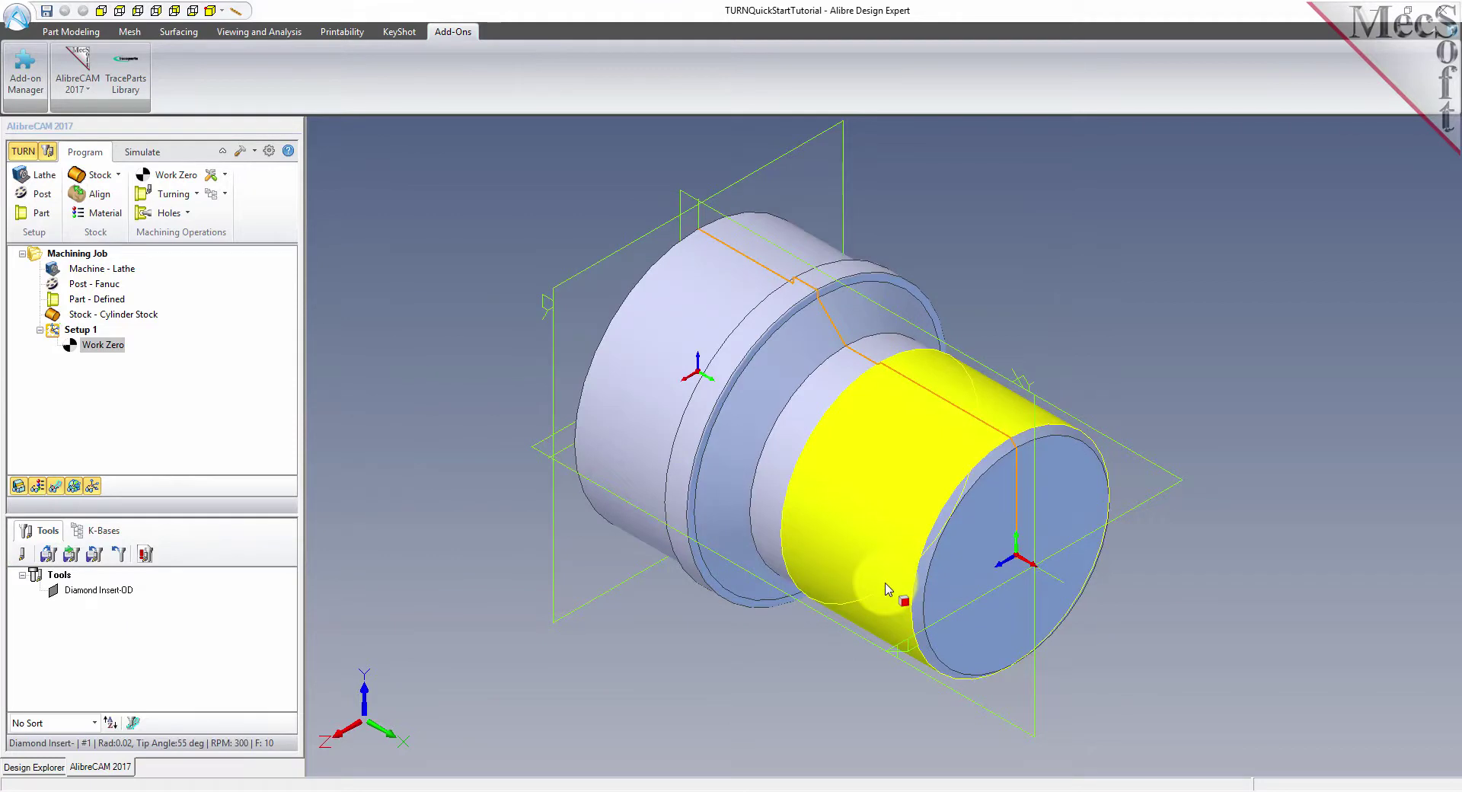
{"action": "left_click", "coordinate": [67, 592]}
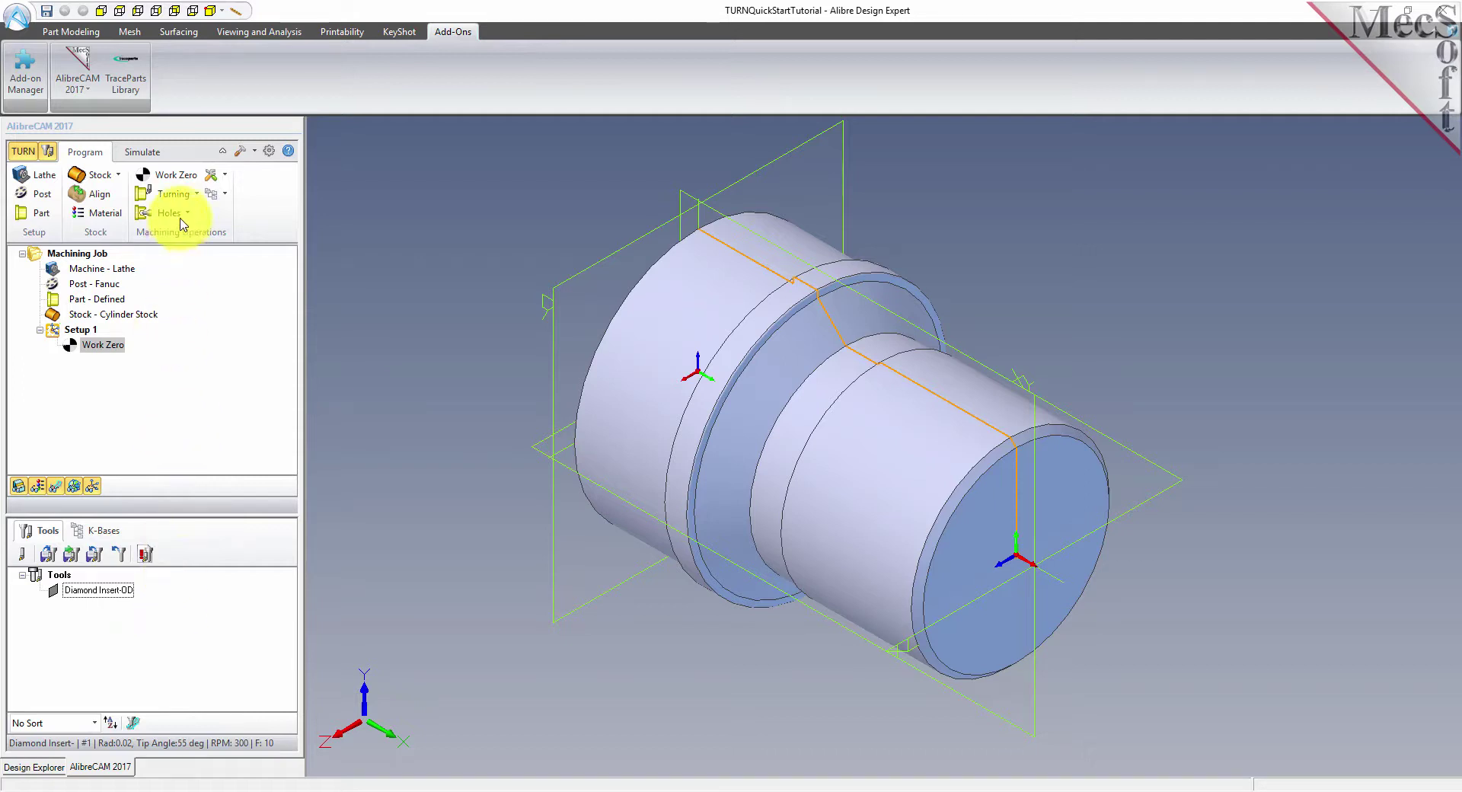
Step: Start a Turn Roughing operation with the Diamond Insert-OD tool, automatic clearance and the cut transfer set to Clearance Plane
{"action": "left_click", "coordinate": [196, 193]}
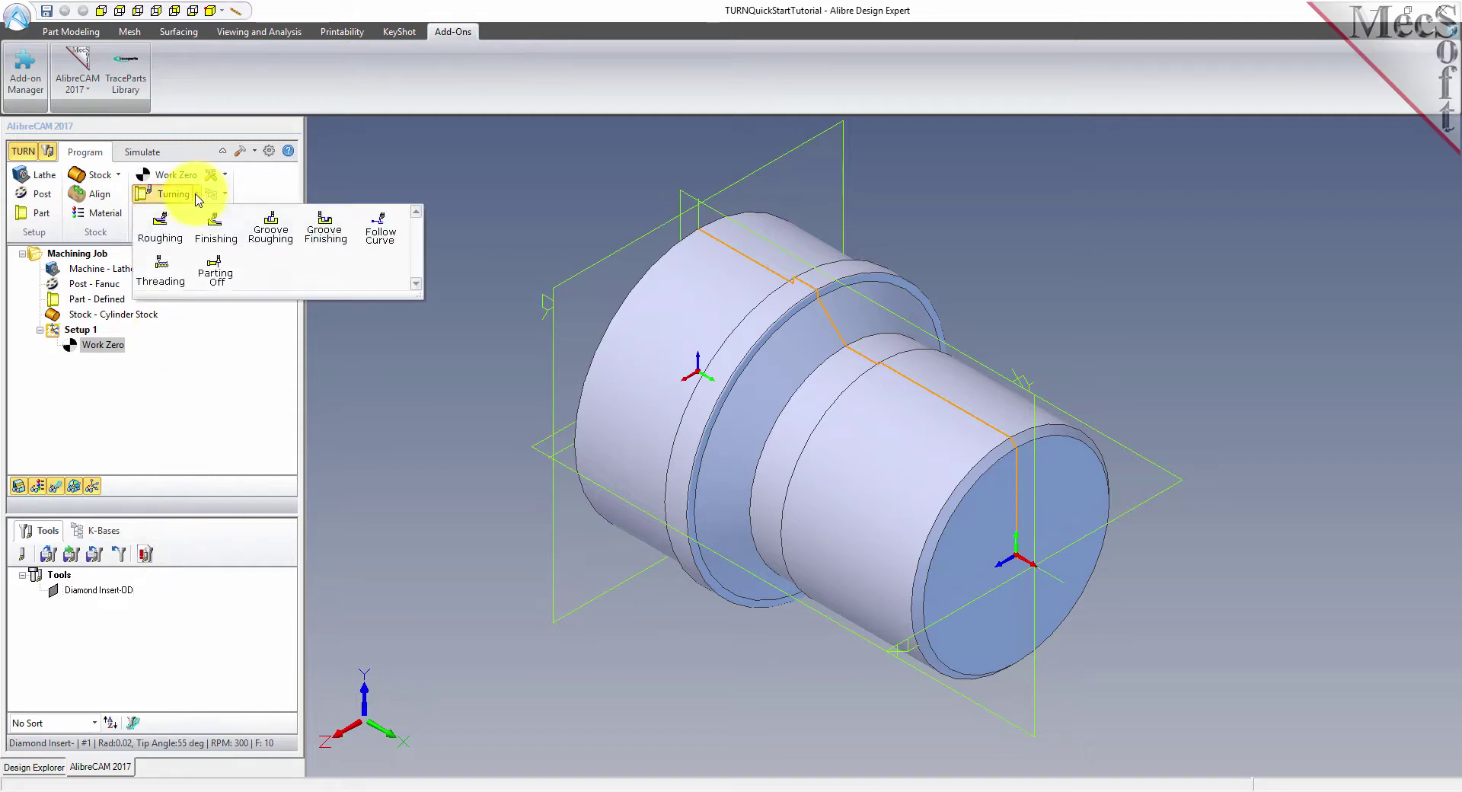
{"action": "left_click", "coordinate": [177, 239]}
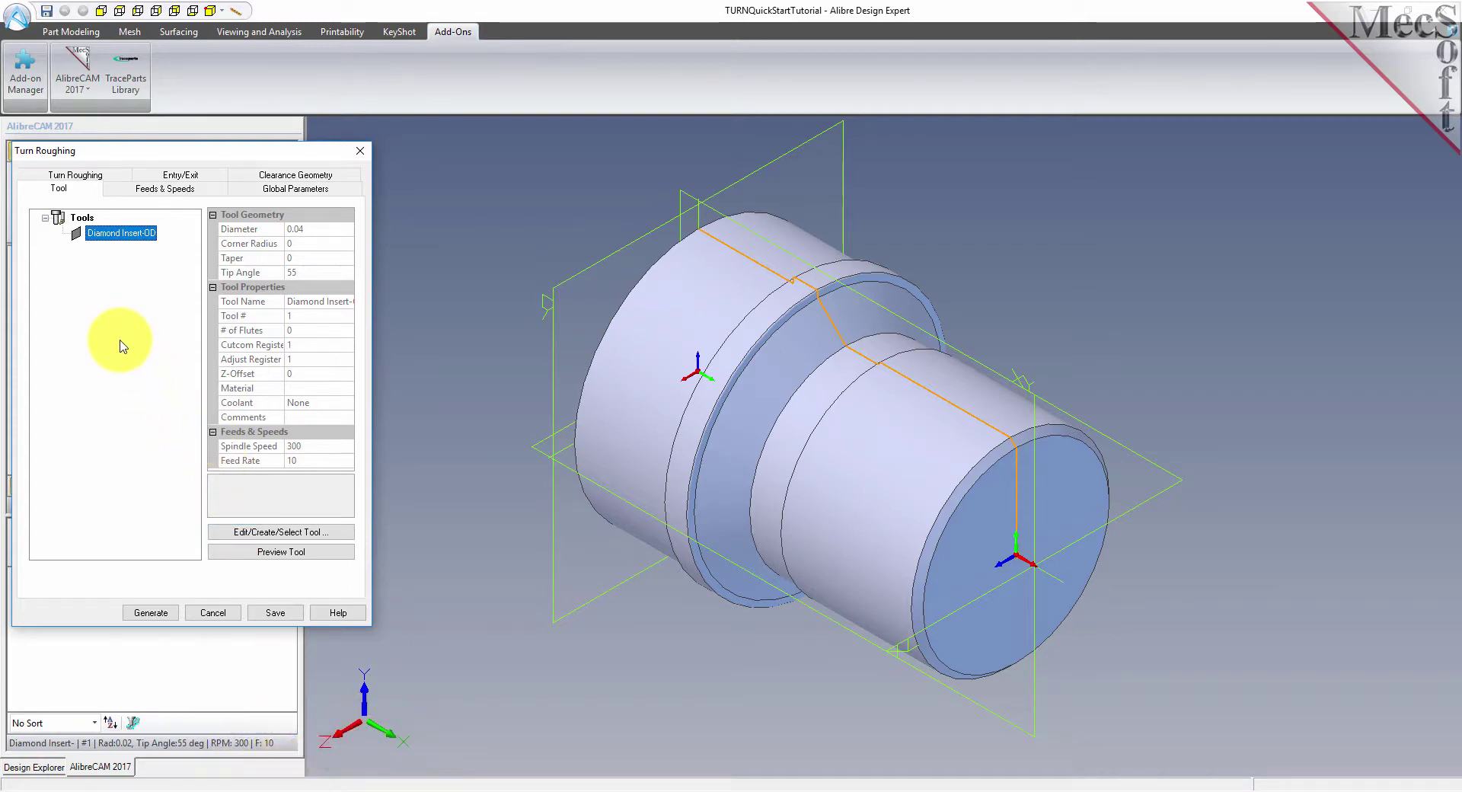
{"action": "left_click", "coordinate": [171, 190]}
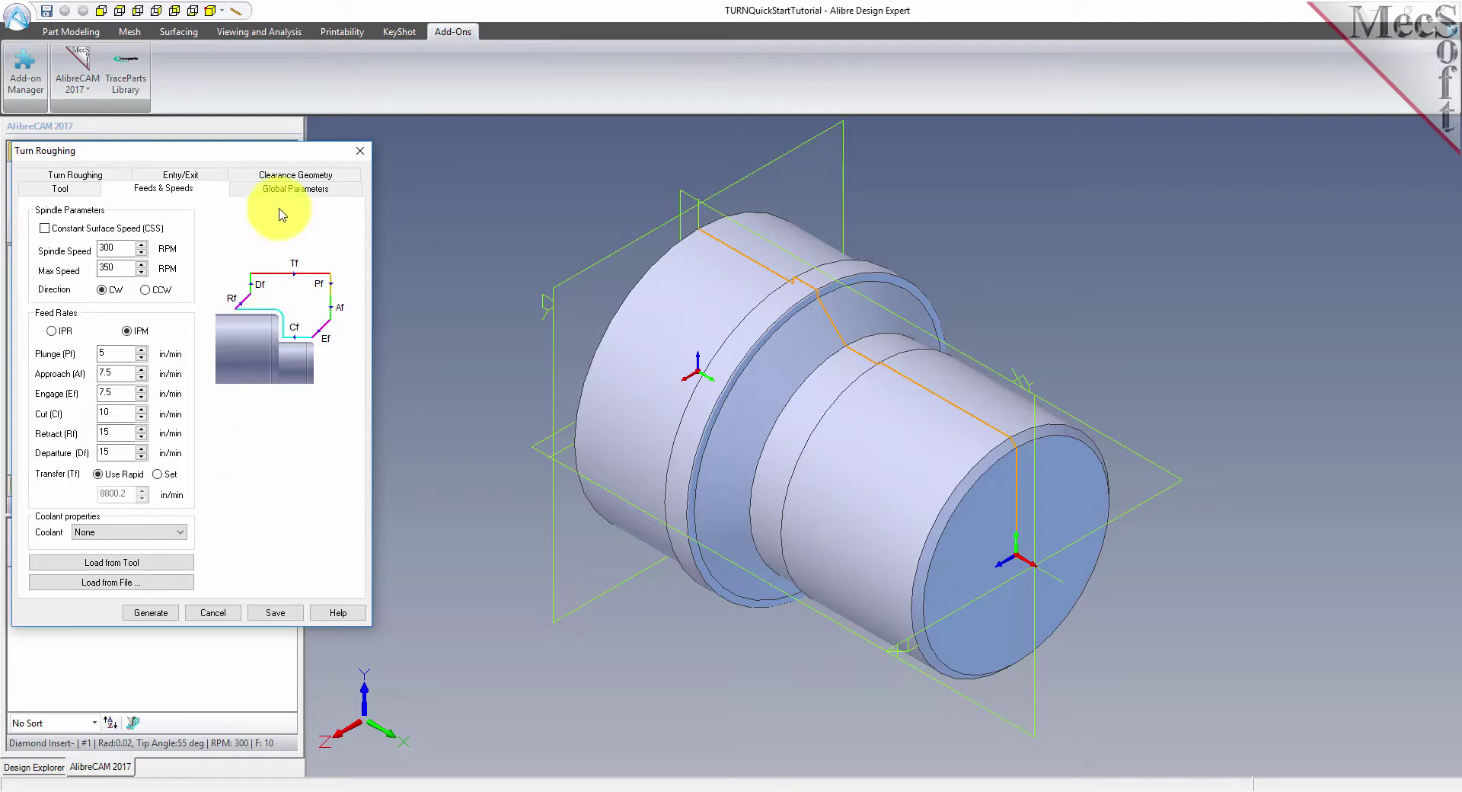
{"action": "left_click", "coordinate": [280, 175]}
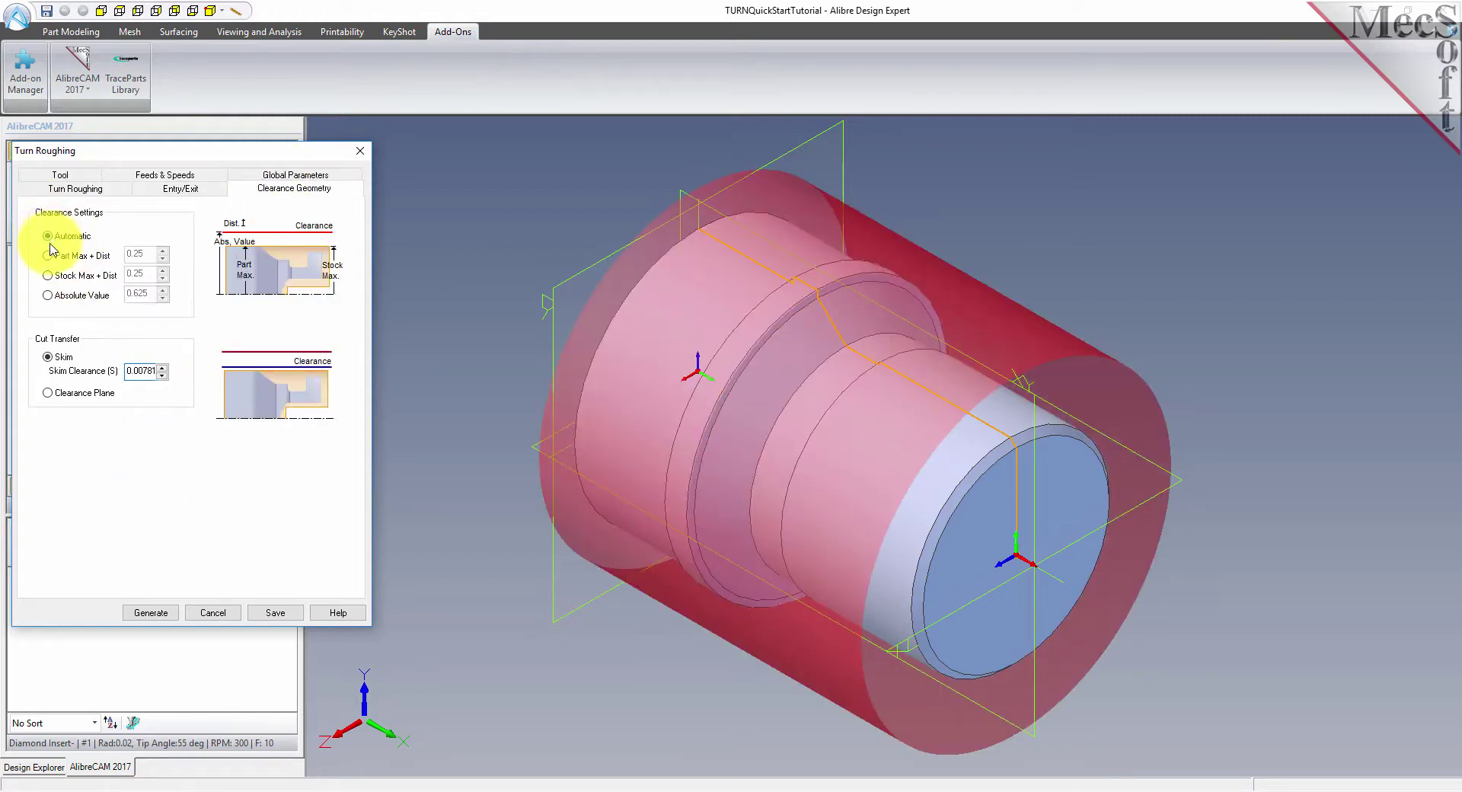
{"action": "left_click", "coordinate": [48, 393]}
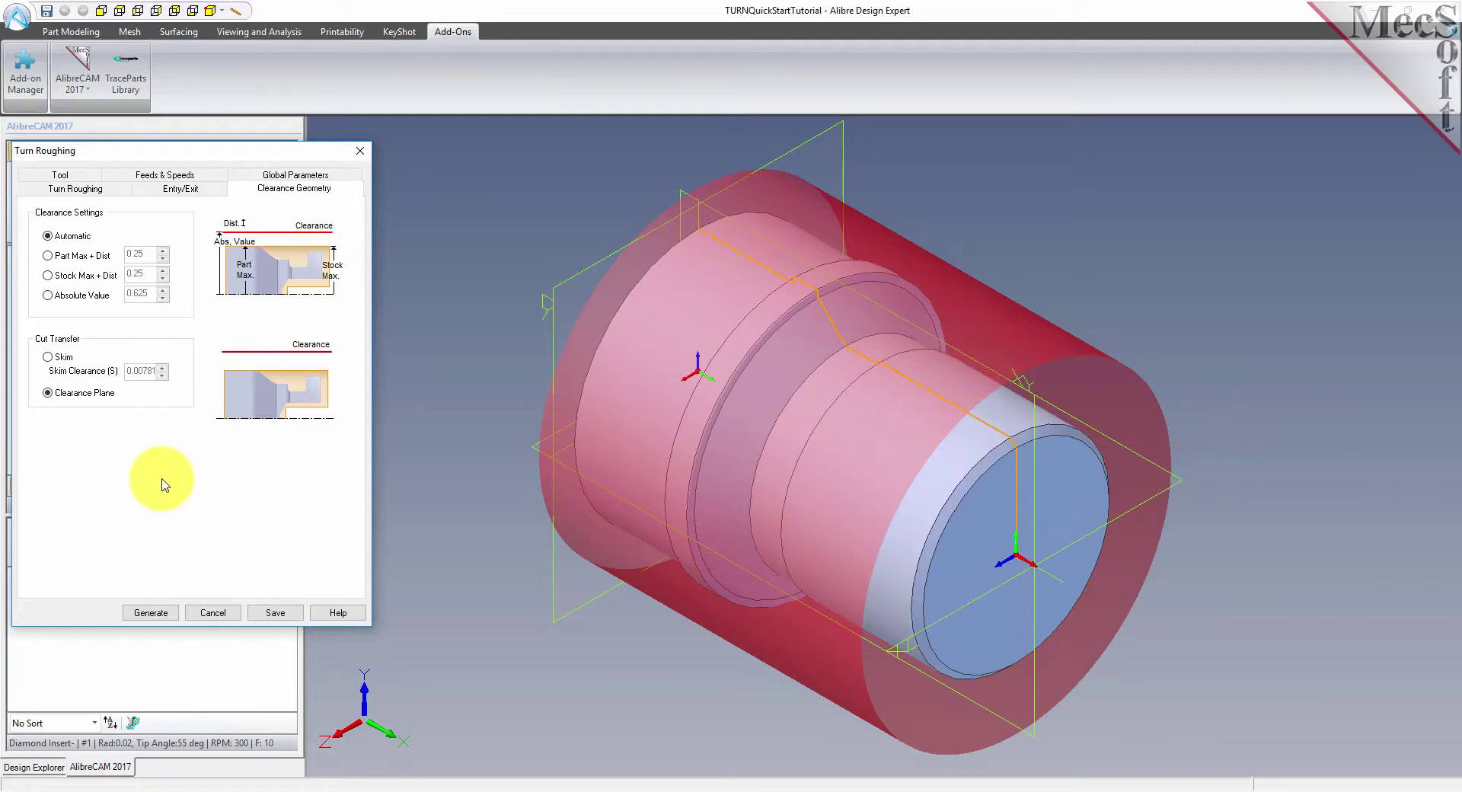
Step: Keep the roughing approach type at Outer Diameter and the stock allowance at 0.01
{"action": "left_click", "coordinate": [292, 182]}
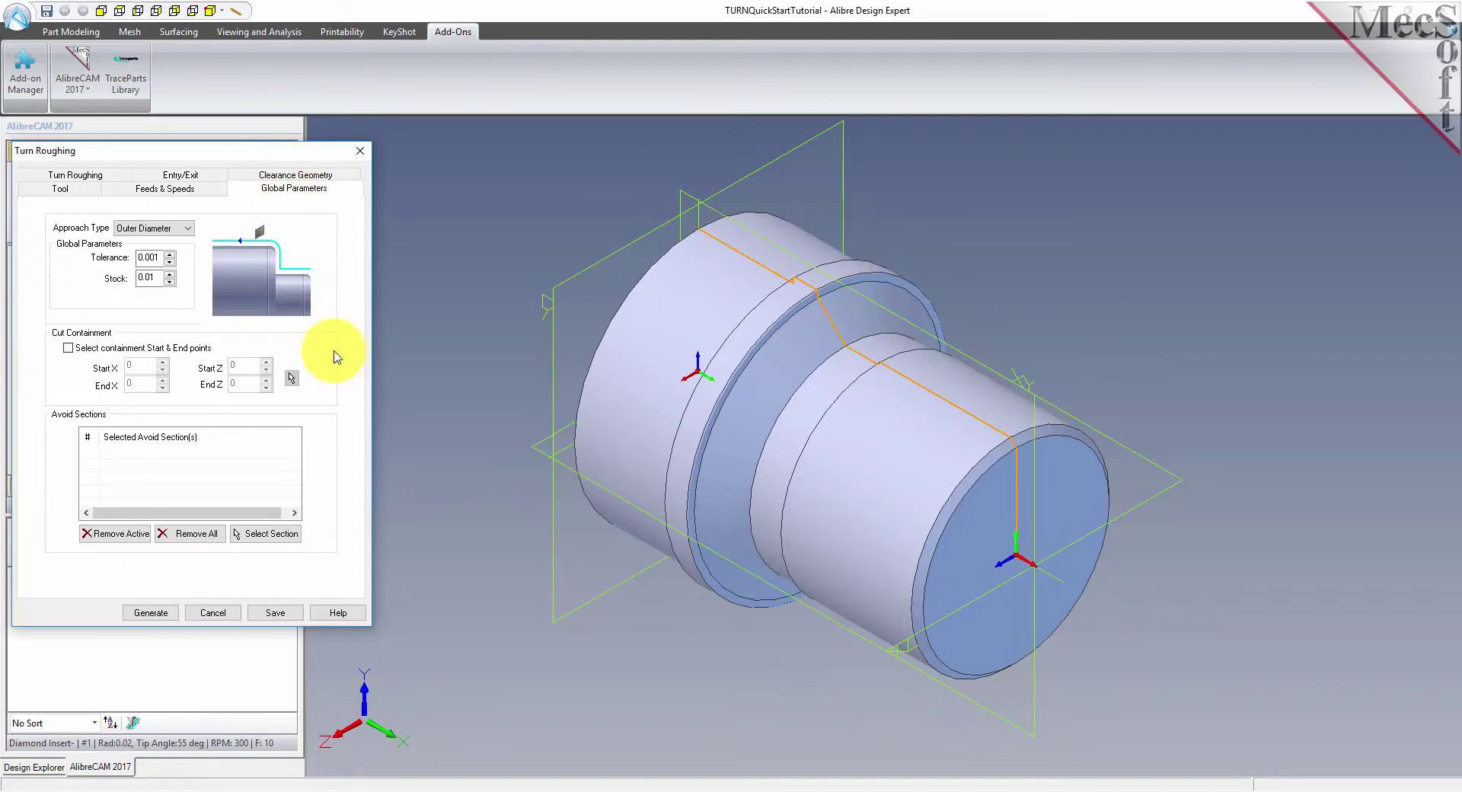
{"action": "left_click", "coordinate": [179, 231]}
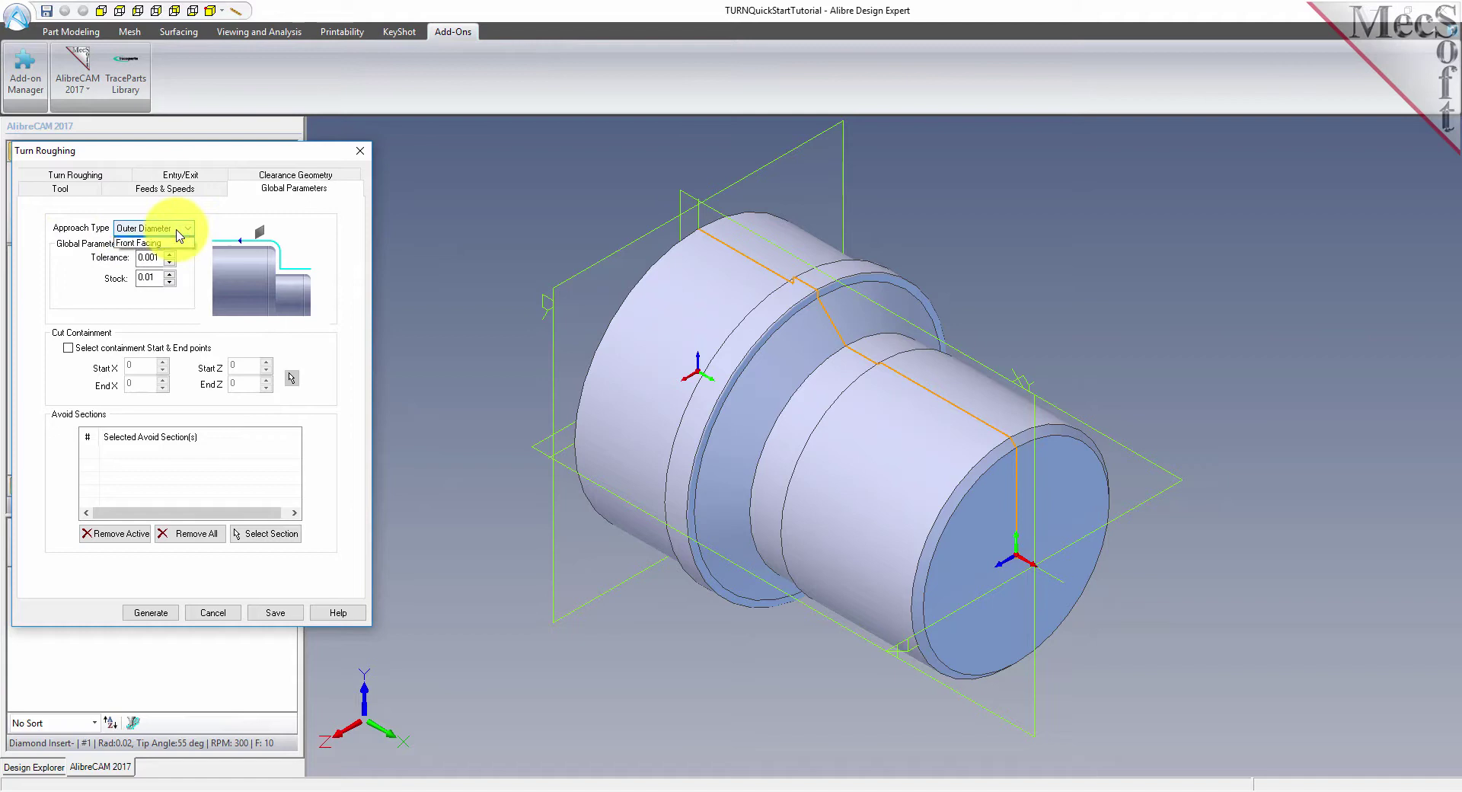
{"action": "left_click", "coordinate": [173, 244]}
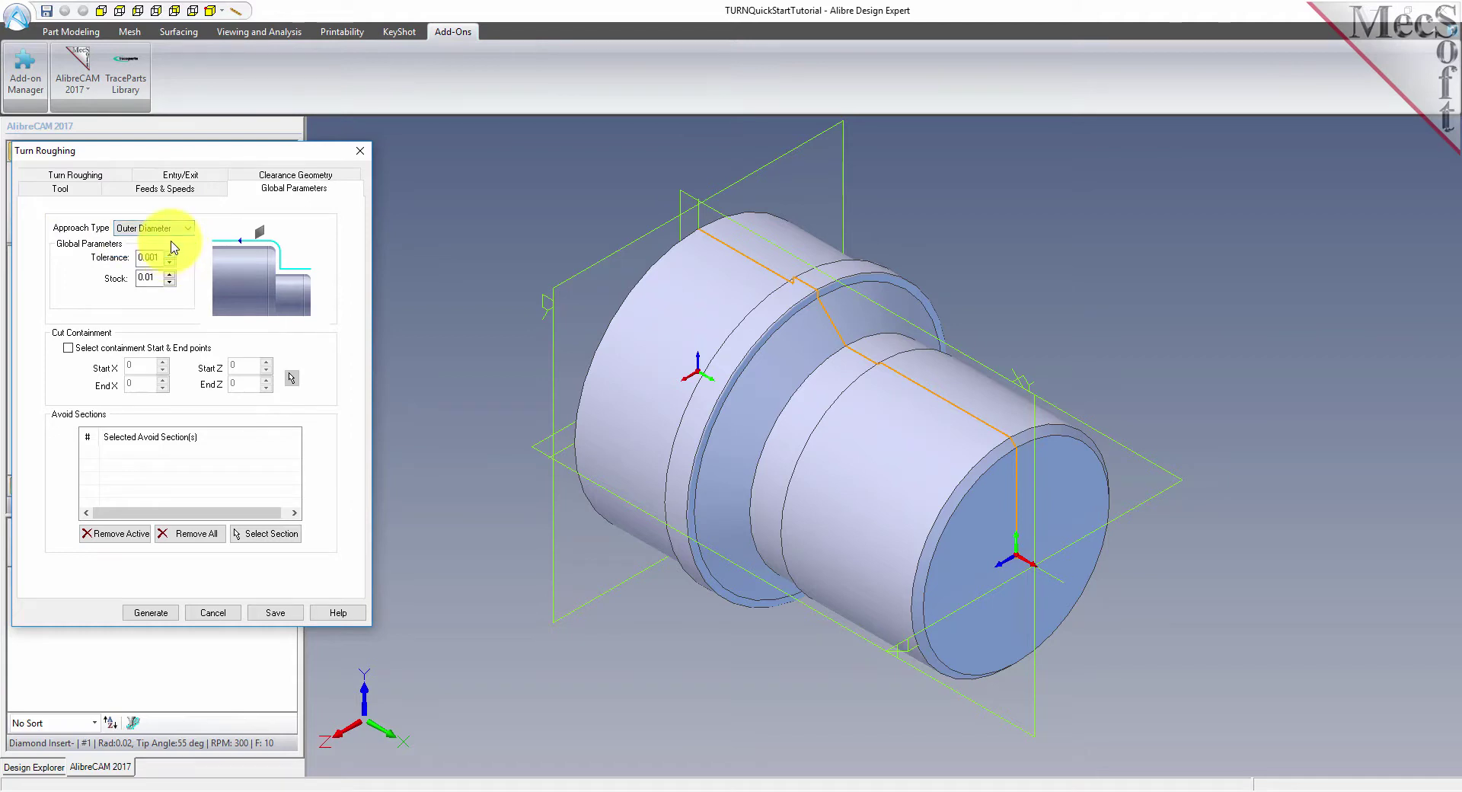
{"action": "left_click_drag", "start_coordinate": [158, 277], "coordinate": [101, 277]}
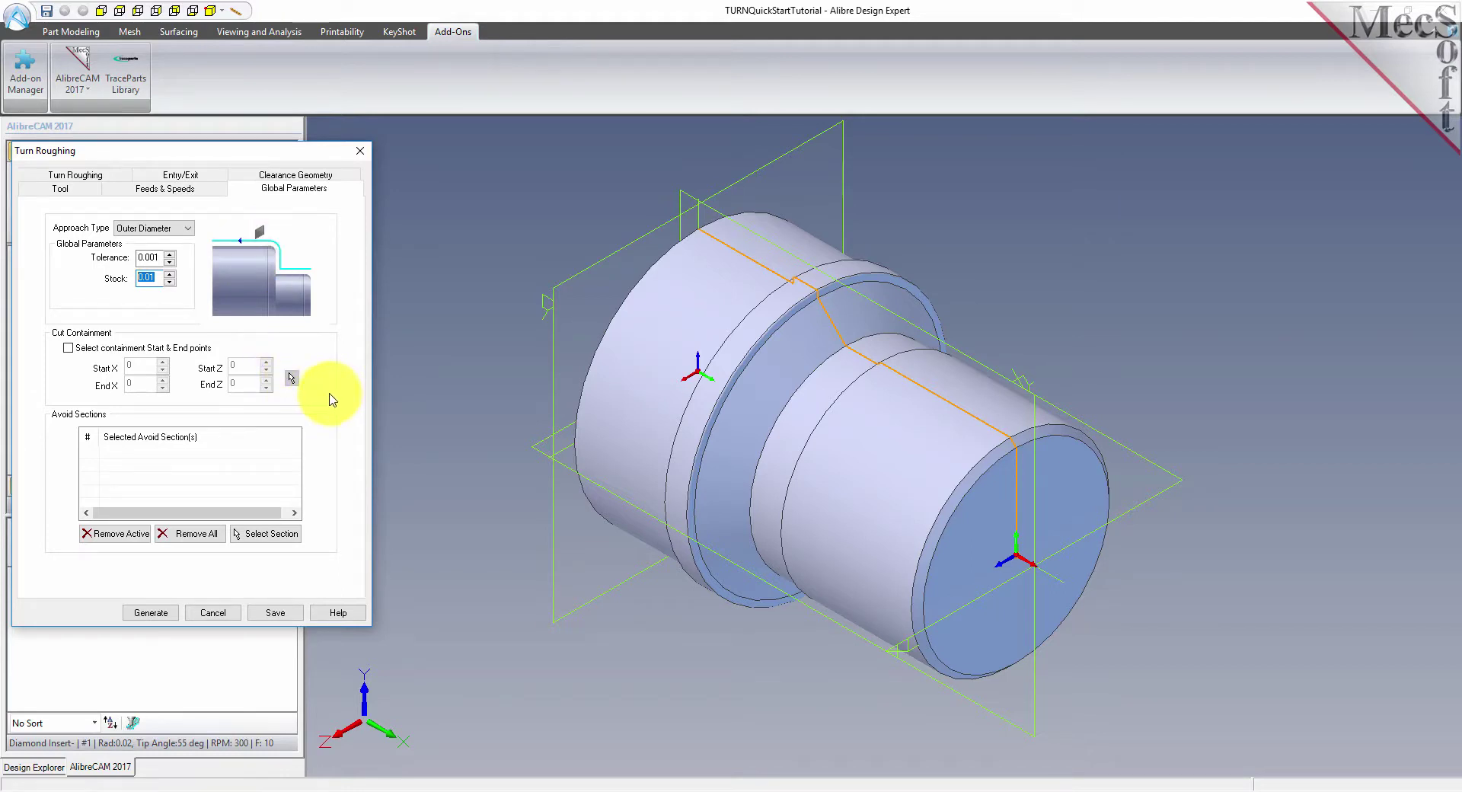
Step: Use linear cuts with a 0.0625 depth per cut and turn off the final cleanup pass for the roughing
{"action": "left_click", "coordinate": [85, 175]}
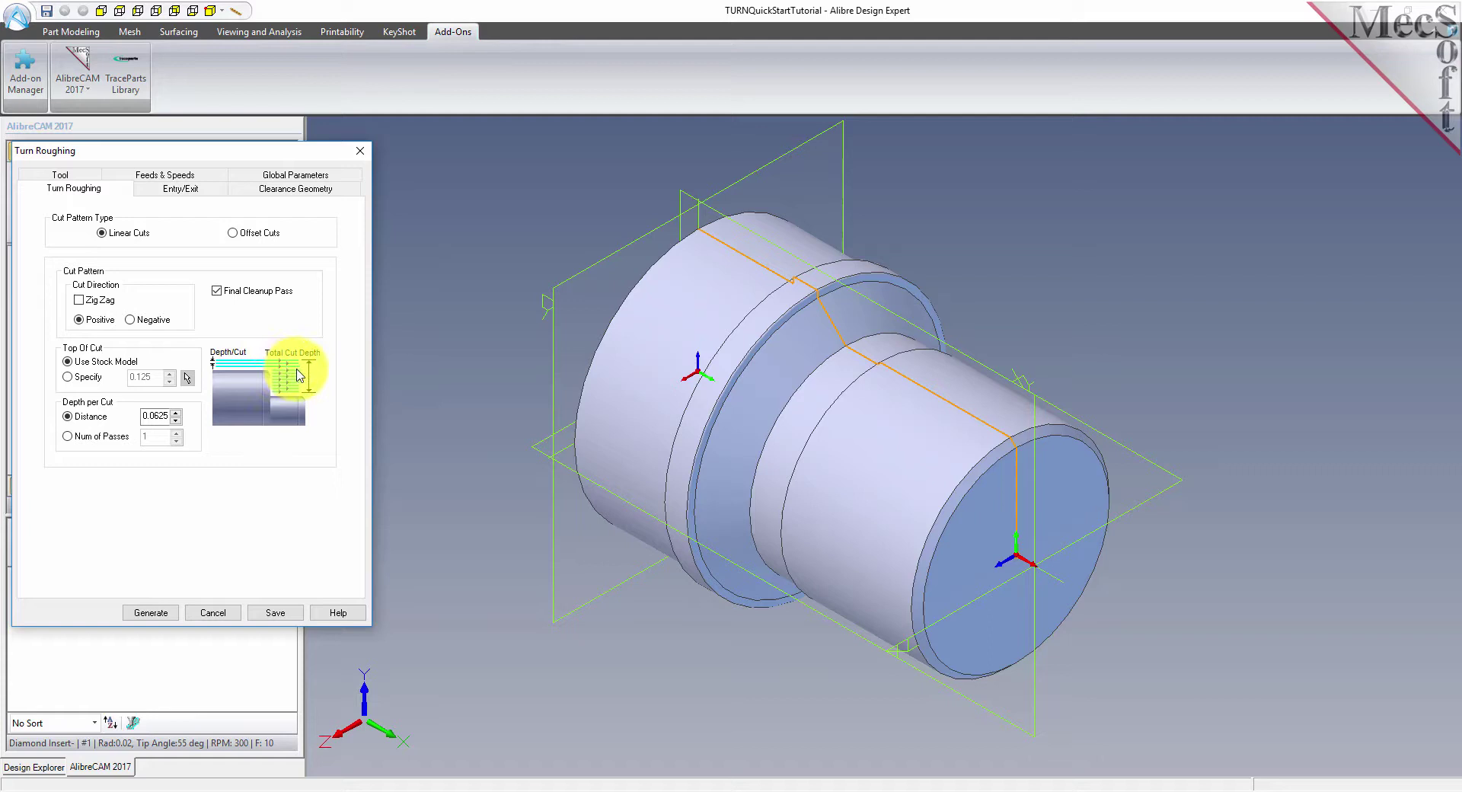
{"action": "left_click", "coordinate": [233, 233]}
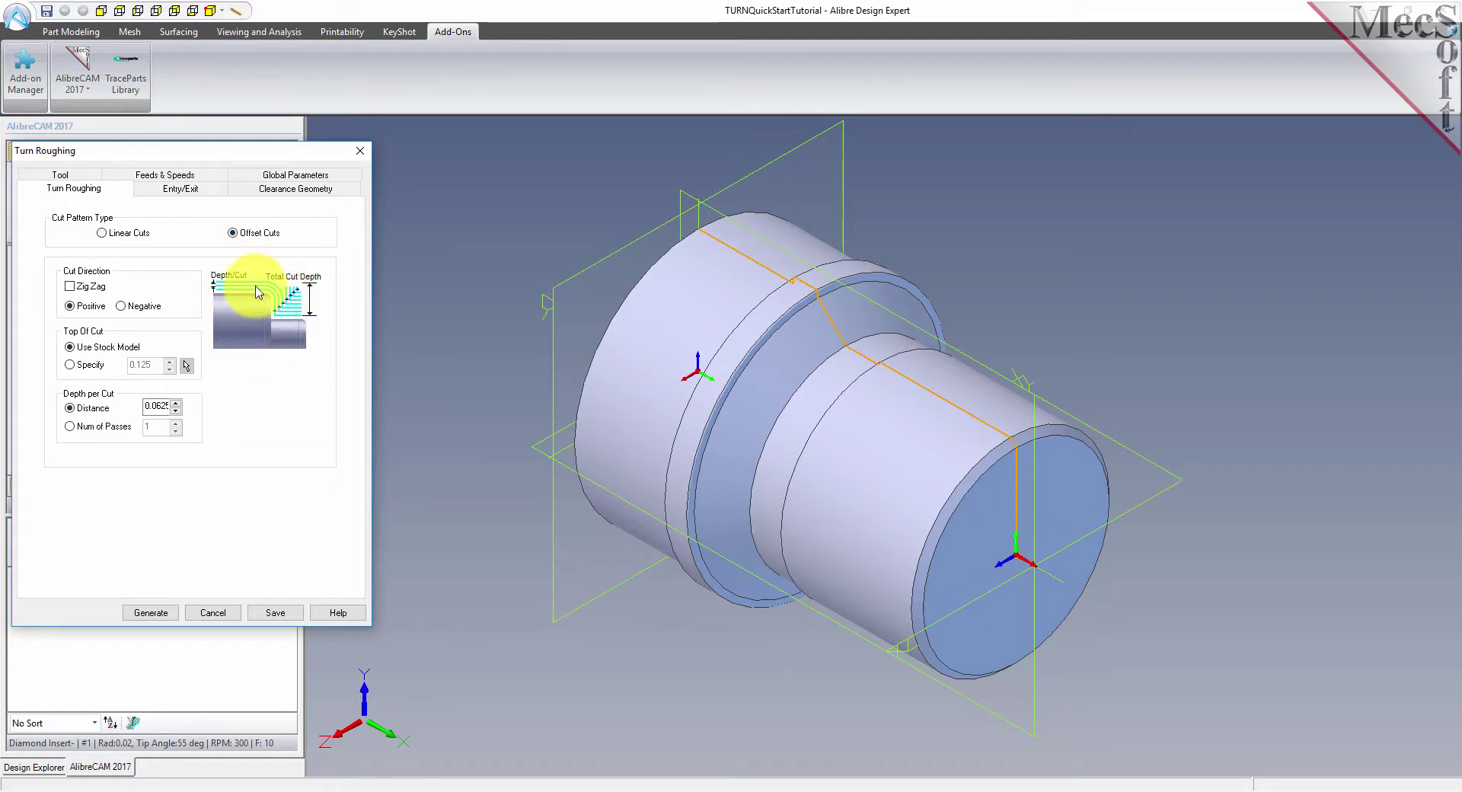
{"action": "left_click", "coordinate": [102, 233]}
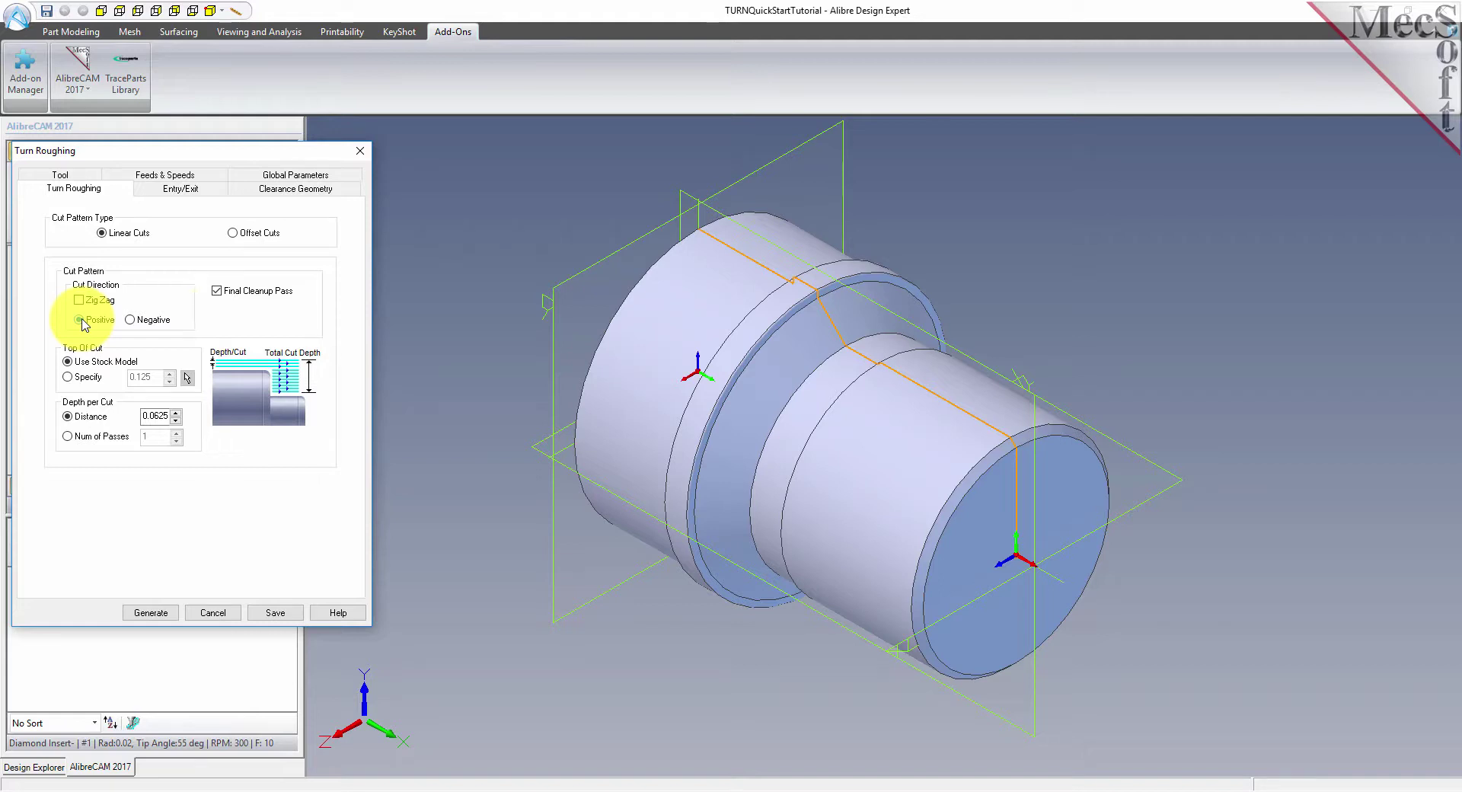
{"action": "double_click", "coordinate": [164, 415]}
{"action": "type", "text": "0.0"}
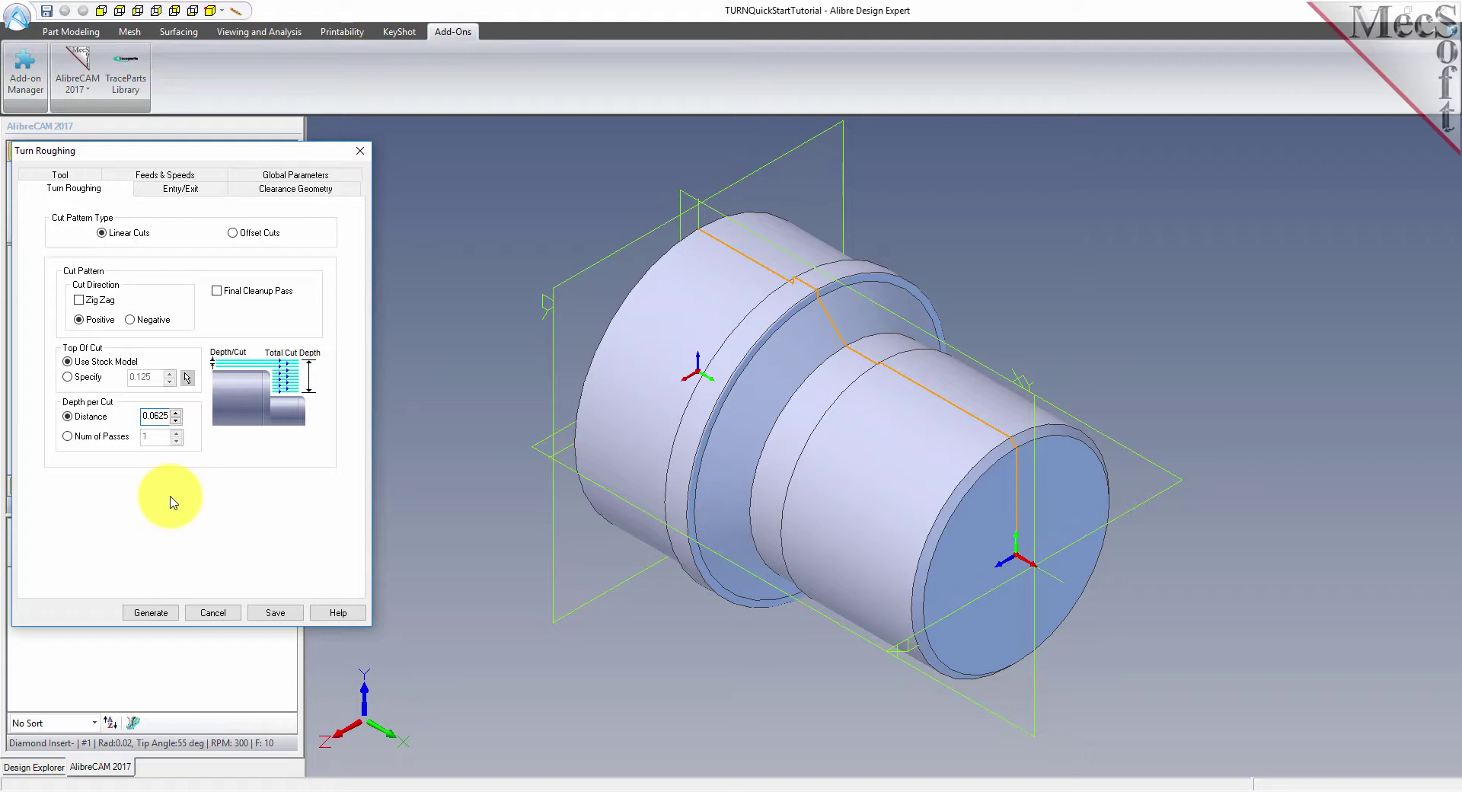
Step: Set the approach, engage, retract and depart motion lengths to 0.025 and generate the Turn Roughing toolpath
{"action": "left_click", "coordinate": [183, 188]}
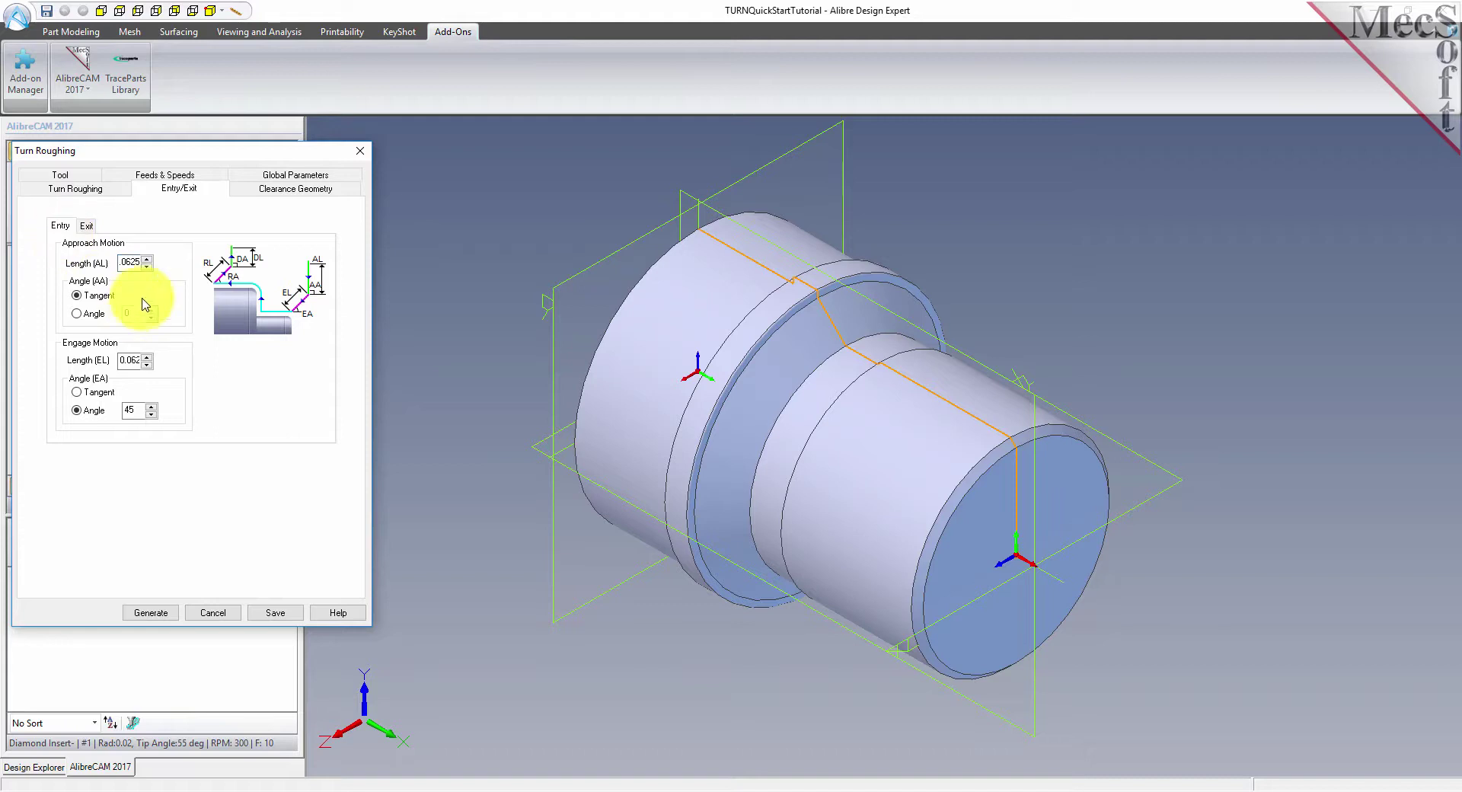
{"action": "type", "text": "0"}
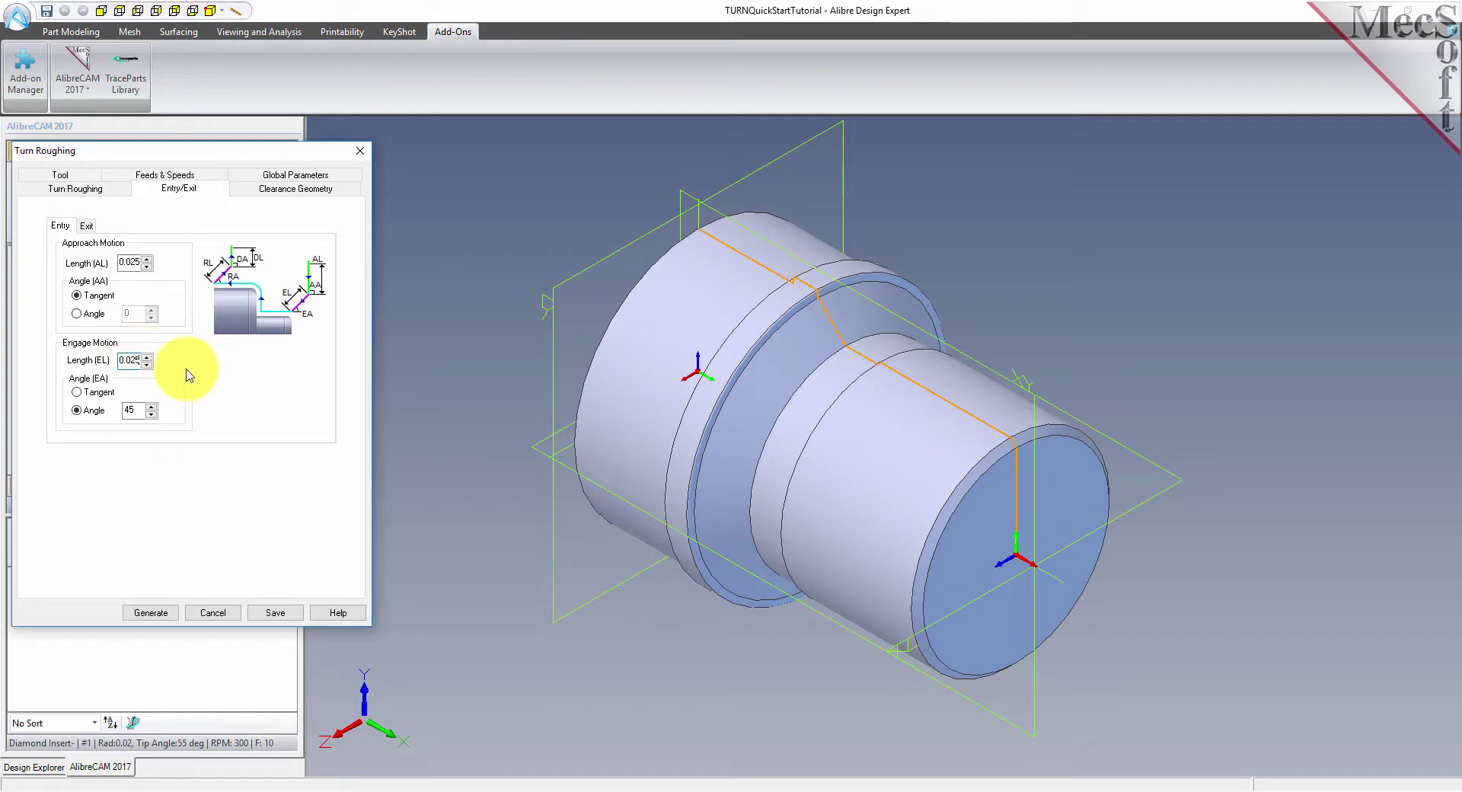
{"action": "left_click", "coordinate": [86, 226]}
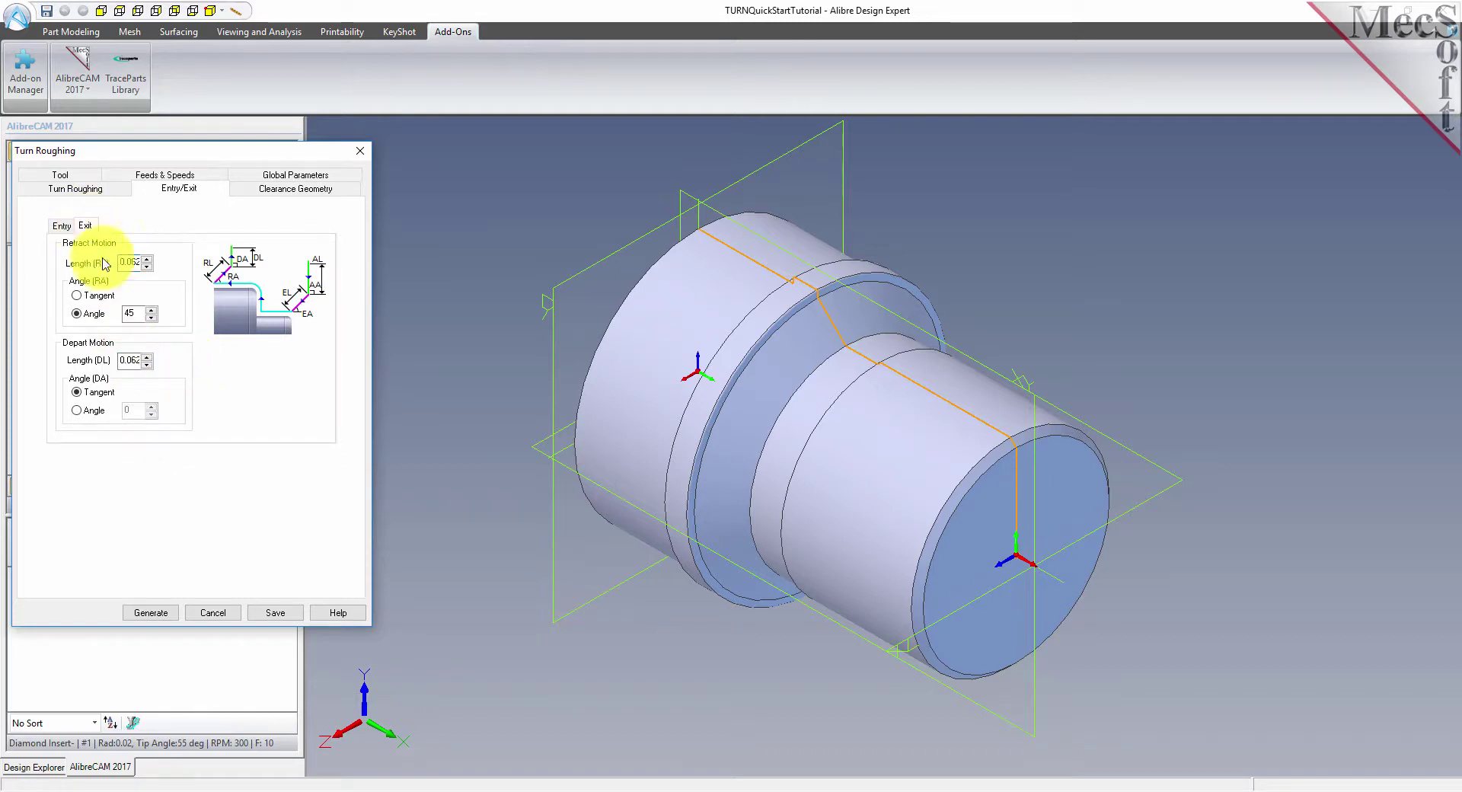
{"action": "double_click", "coordinate": [130, 262]}
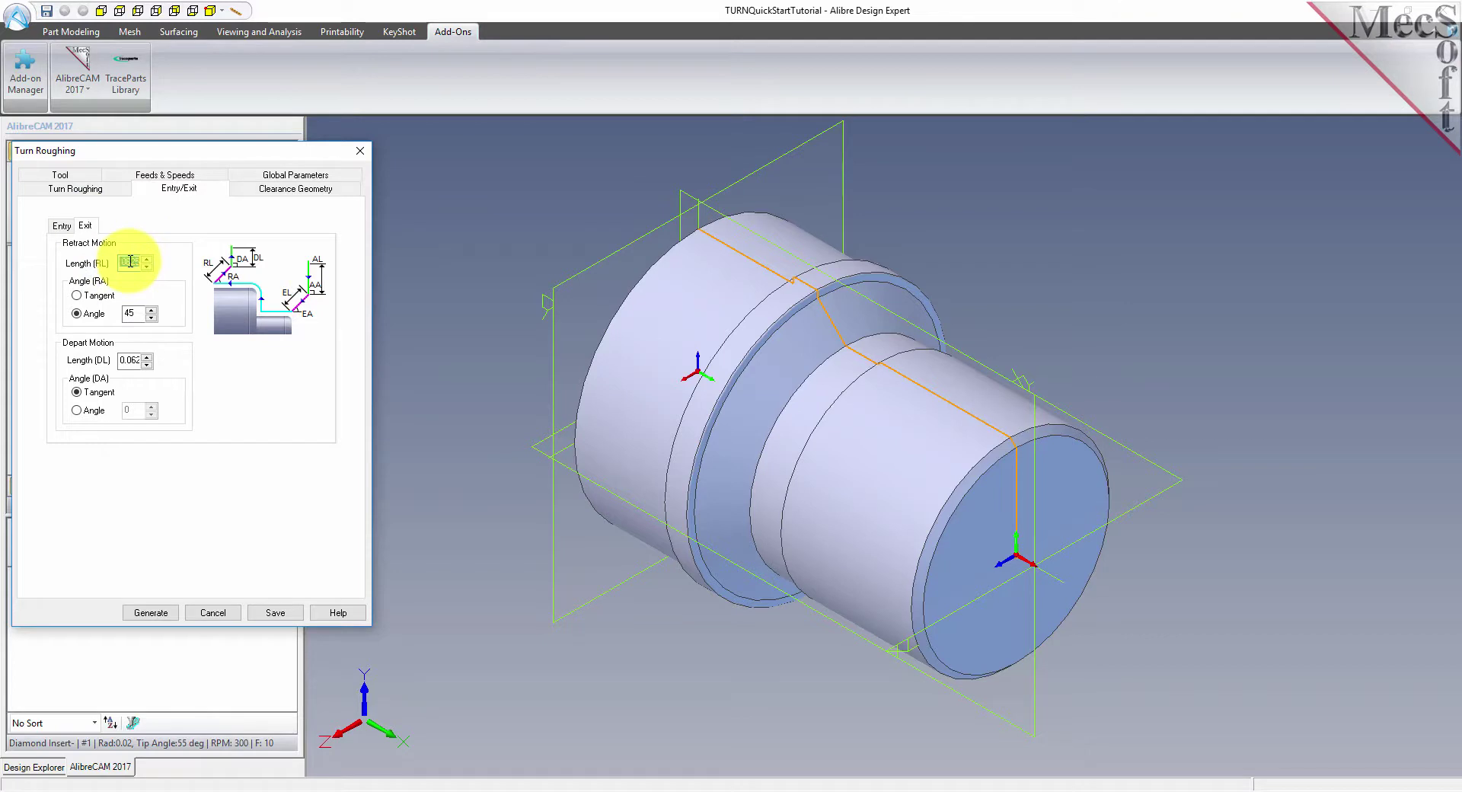
{"action": "type", "text": "0."}
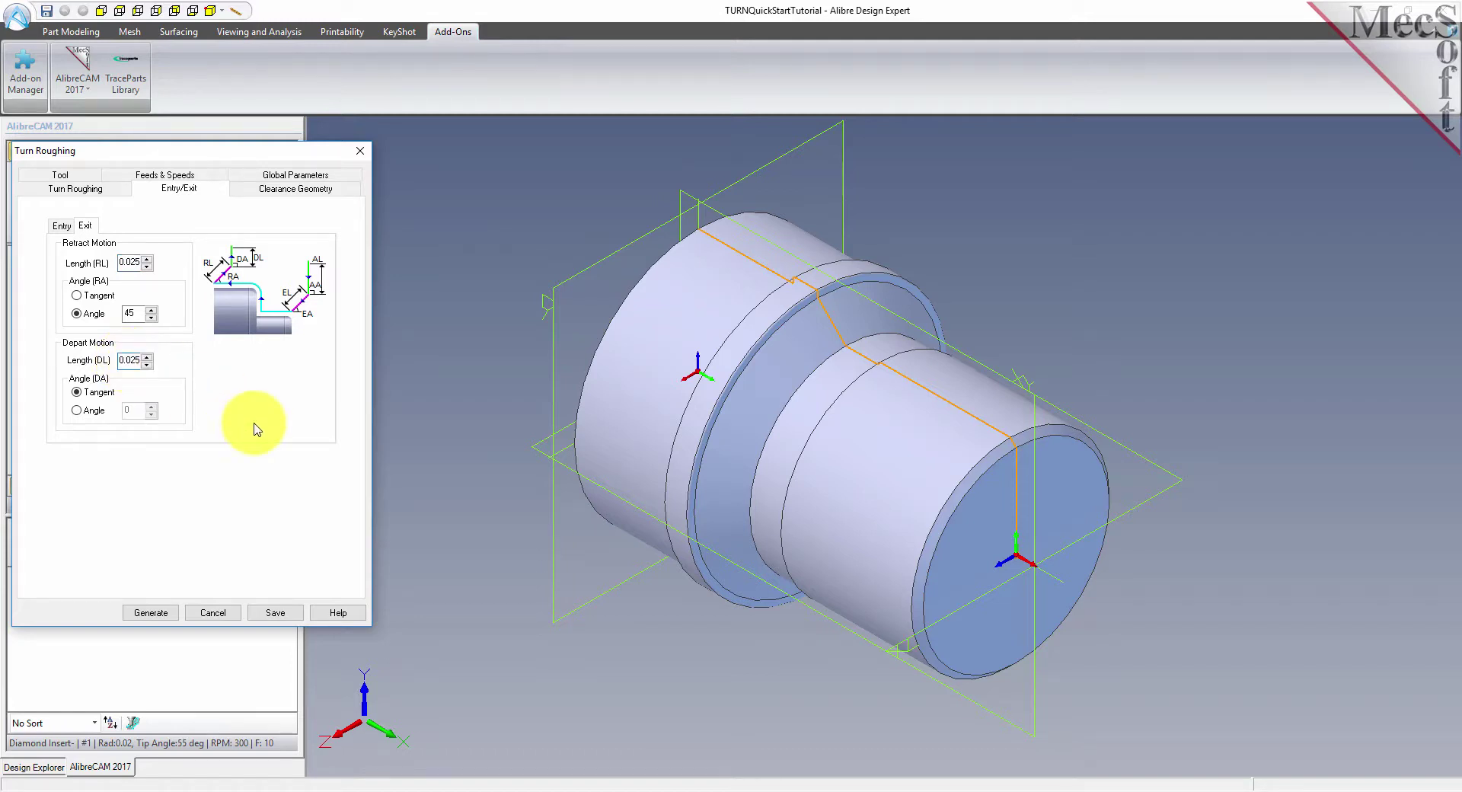
{"action": "left_click", "coordinate": [148, 614]}
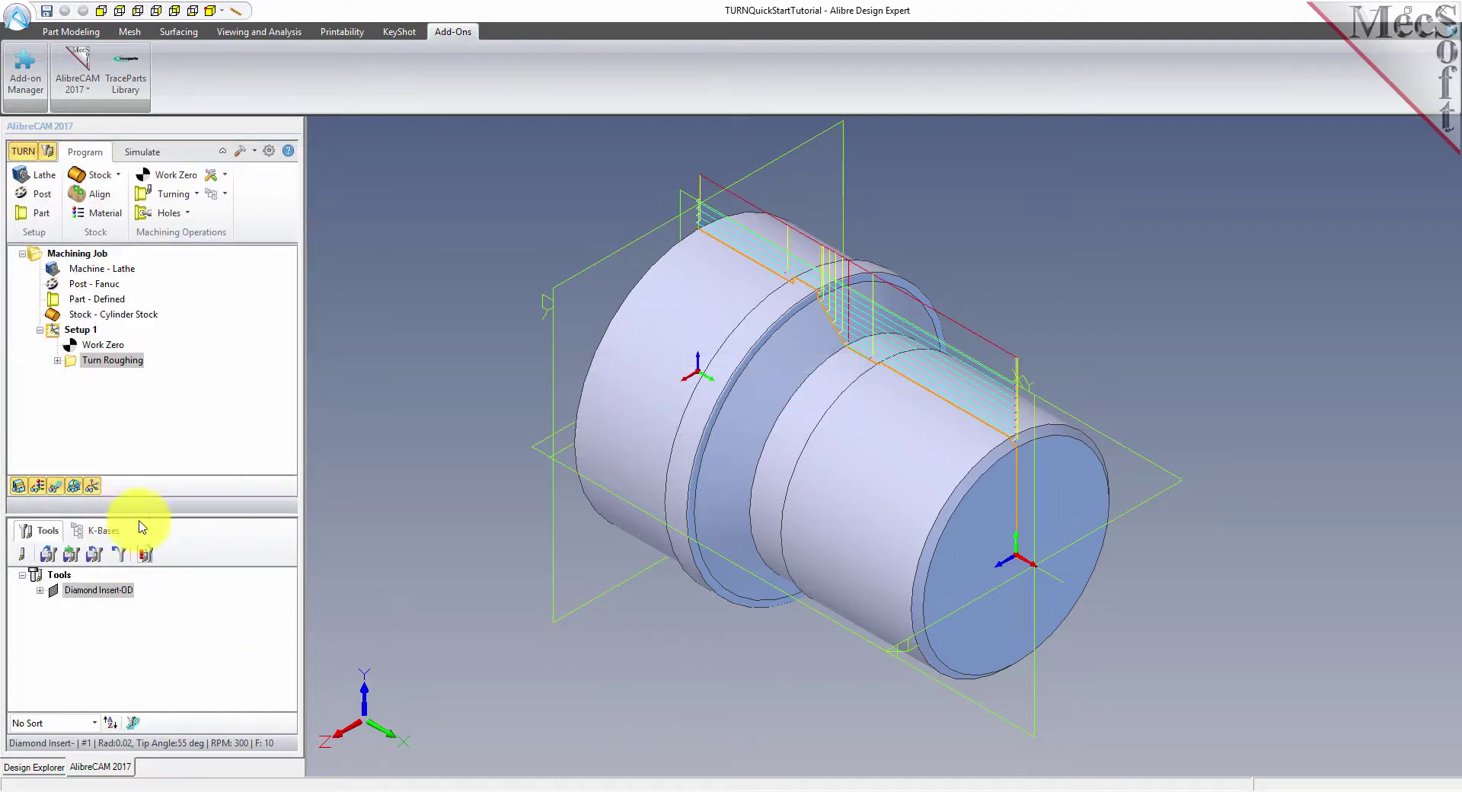
Step: Toggle the display of the Turn Roughing toolpath and examine it up close on the shaft
{"action": "left_click", "coordinate": [72, 364]}
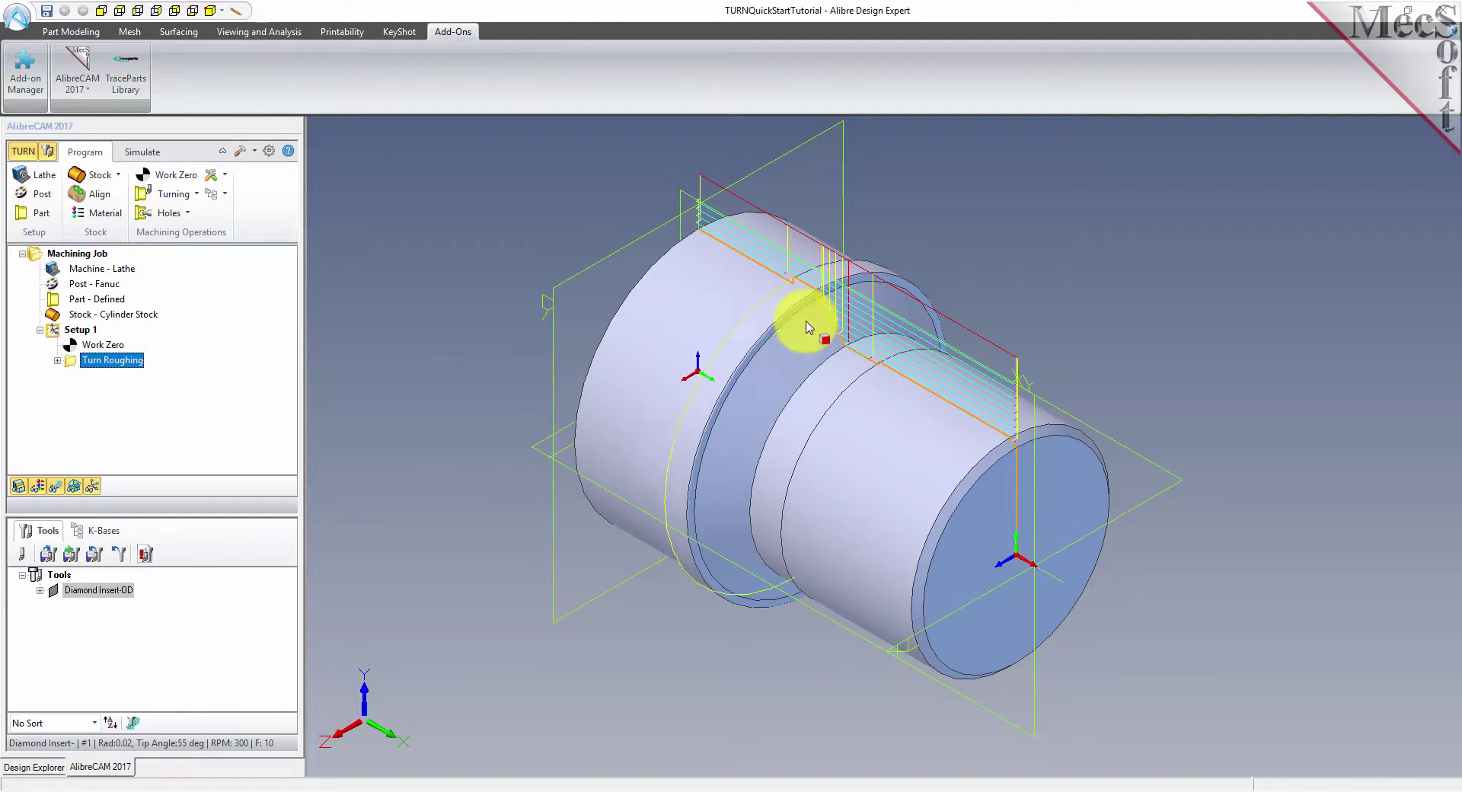
{"action": "left_click", "coordinate": [55, 488]}
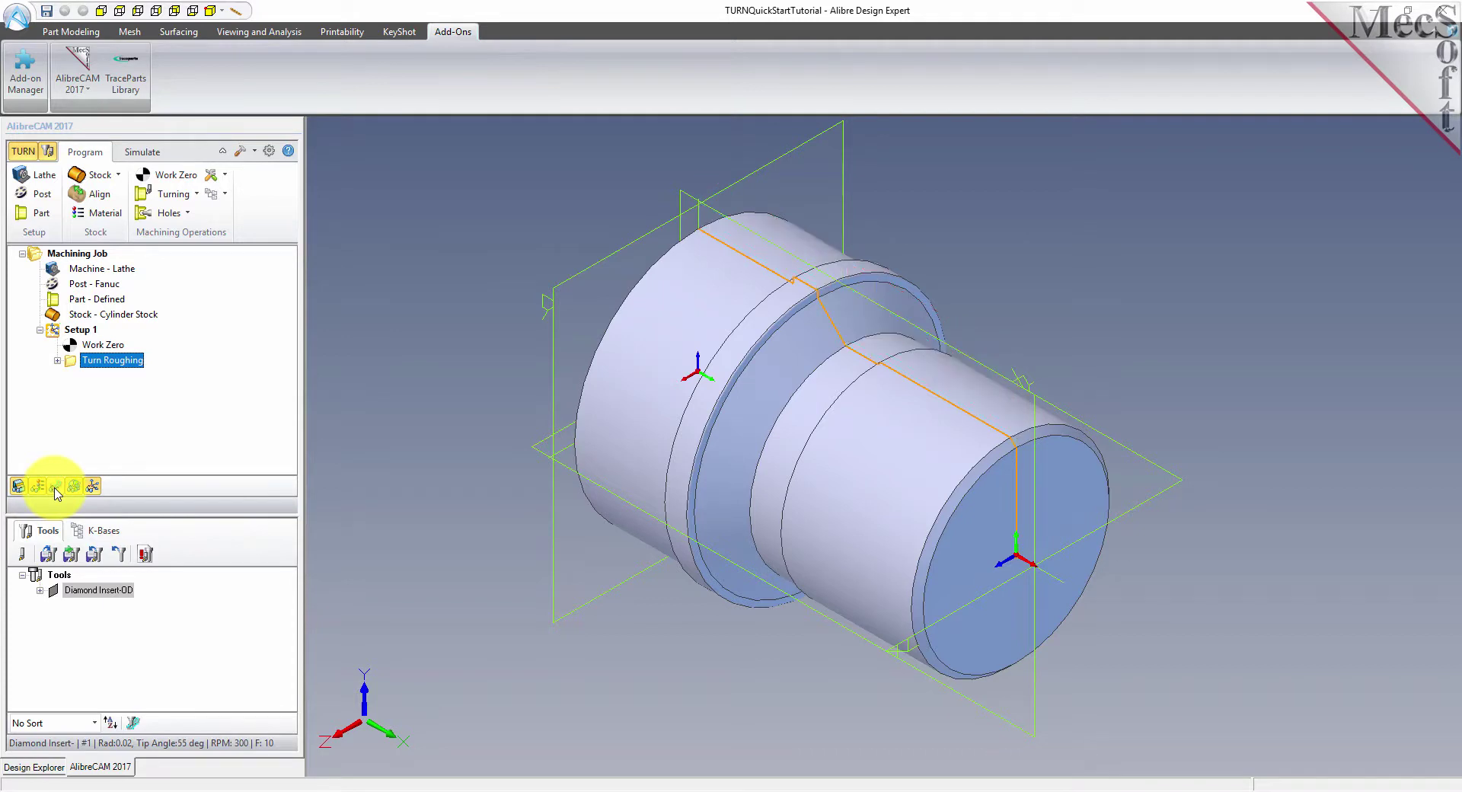
{"action": "scroll", "coordinate": [489, 347], "scroll_direction": "up", "scroll_amount": 1}
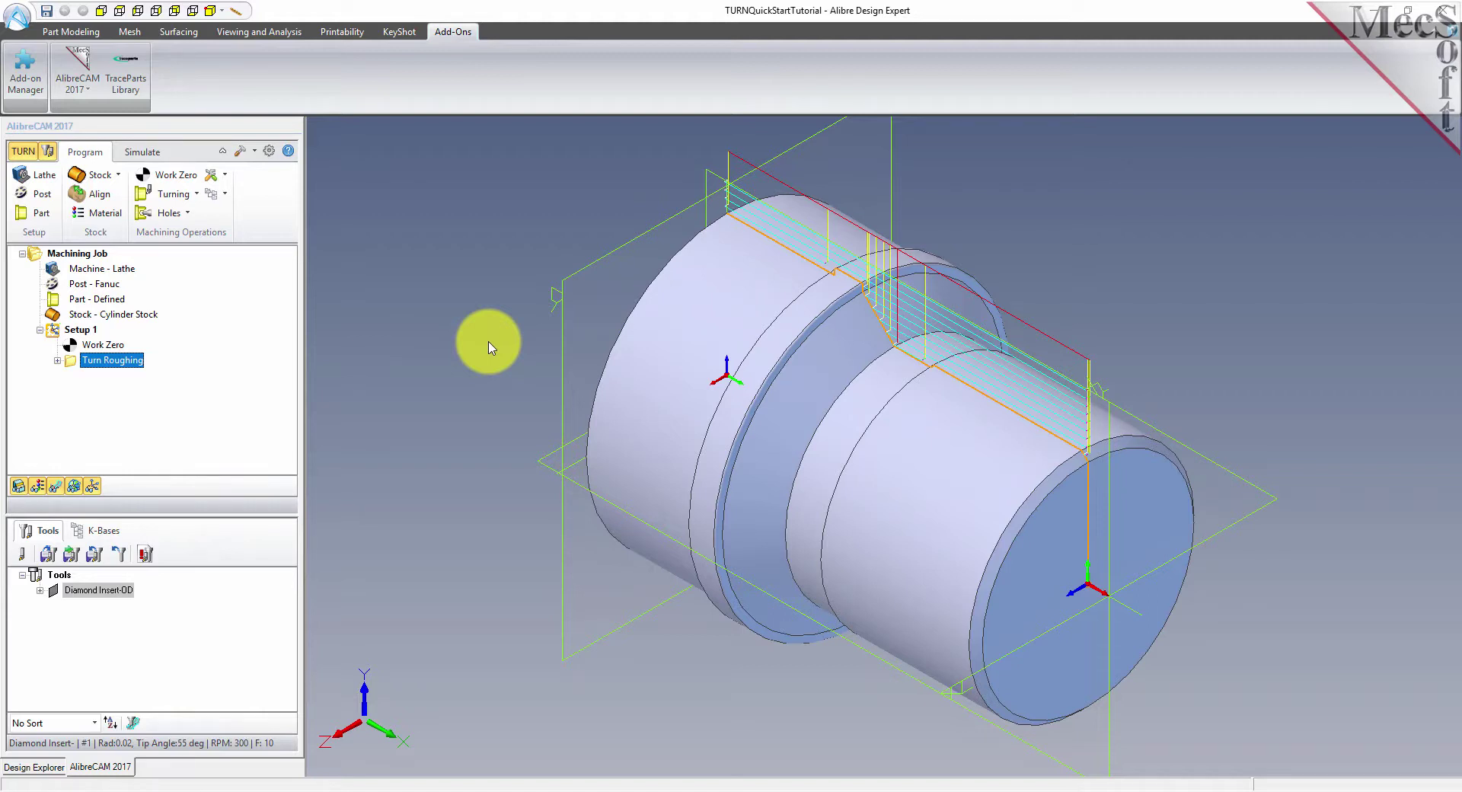
Step: Set the simulation preferences to the 3 Quarter display mode and Fine simulation accuracy
{"action": "left_click", "coordinate": [140, 153]}
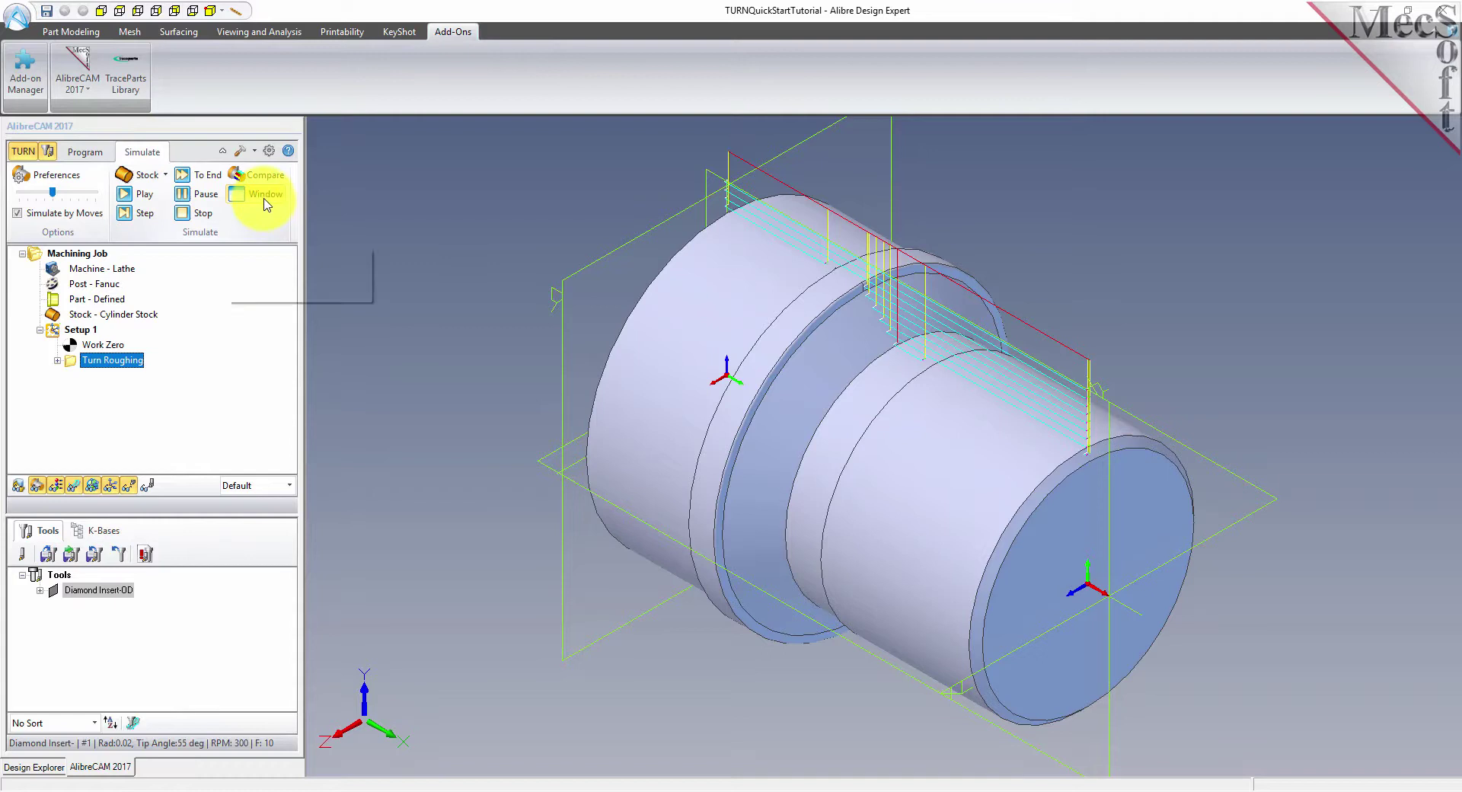
{"action": "left_click", "coordinate": [67, 179]}
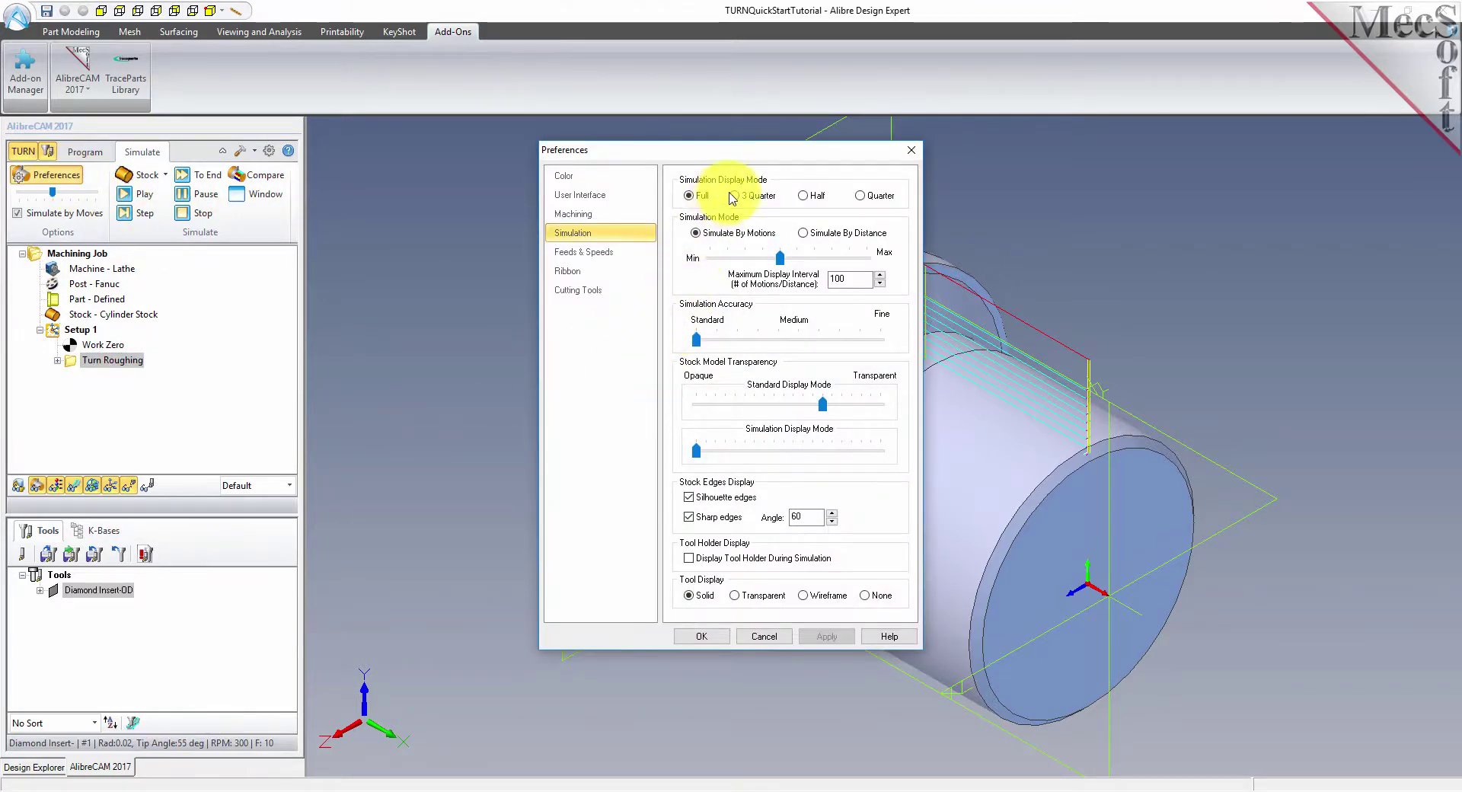
{"action": "left_click", "coordinate": [735, 196]}
{"action": "left_click_drag", "start_coordinate": [696, 340], "coordinate": [880, 343]}
{"action": "left_click", "coordinate": [701, 637]}
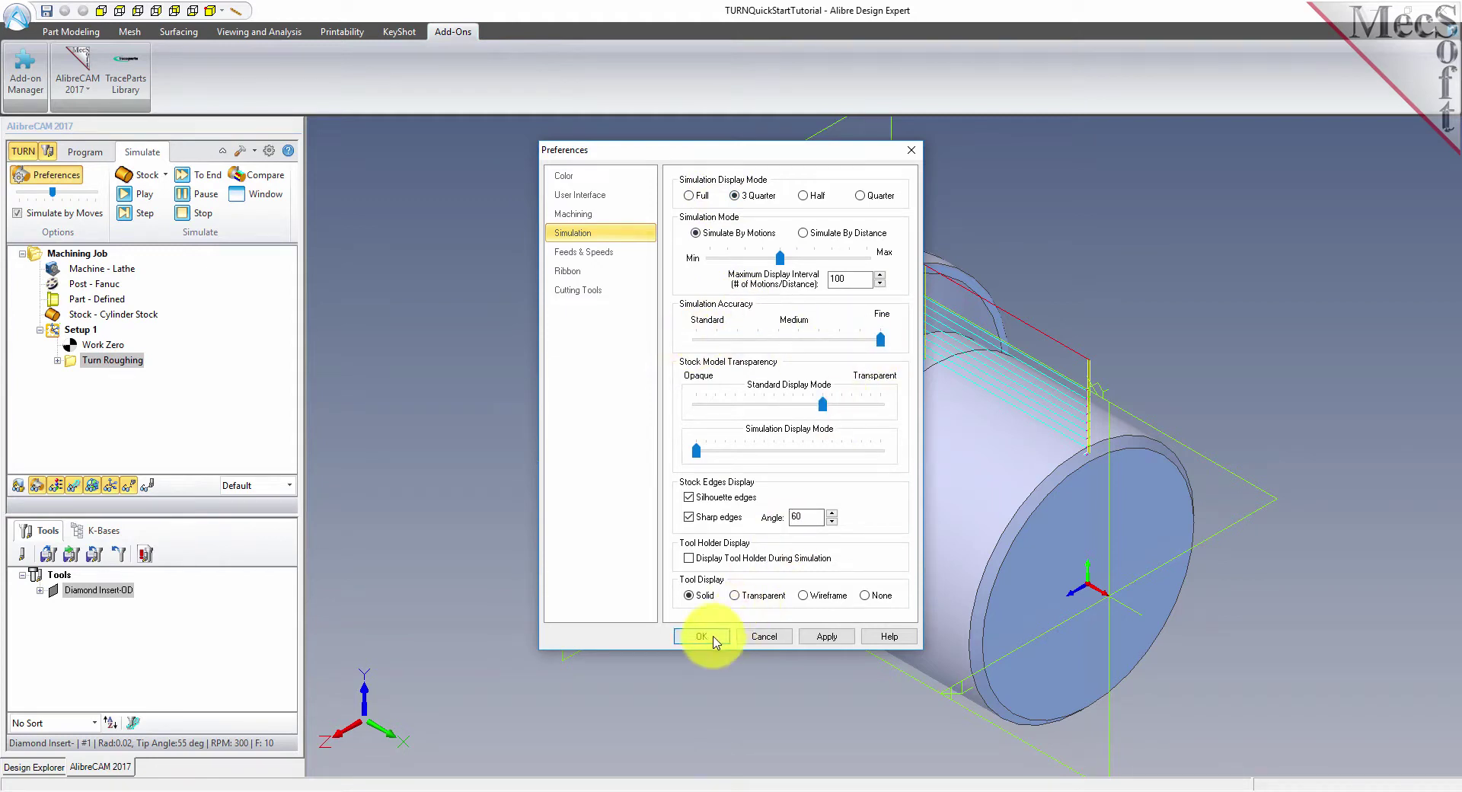
Step: Simulate the Turn Roughing toolpath on the cylinder stock in the separate simulation window
{"action": "left_click", "coordinate": [842, 455]}
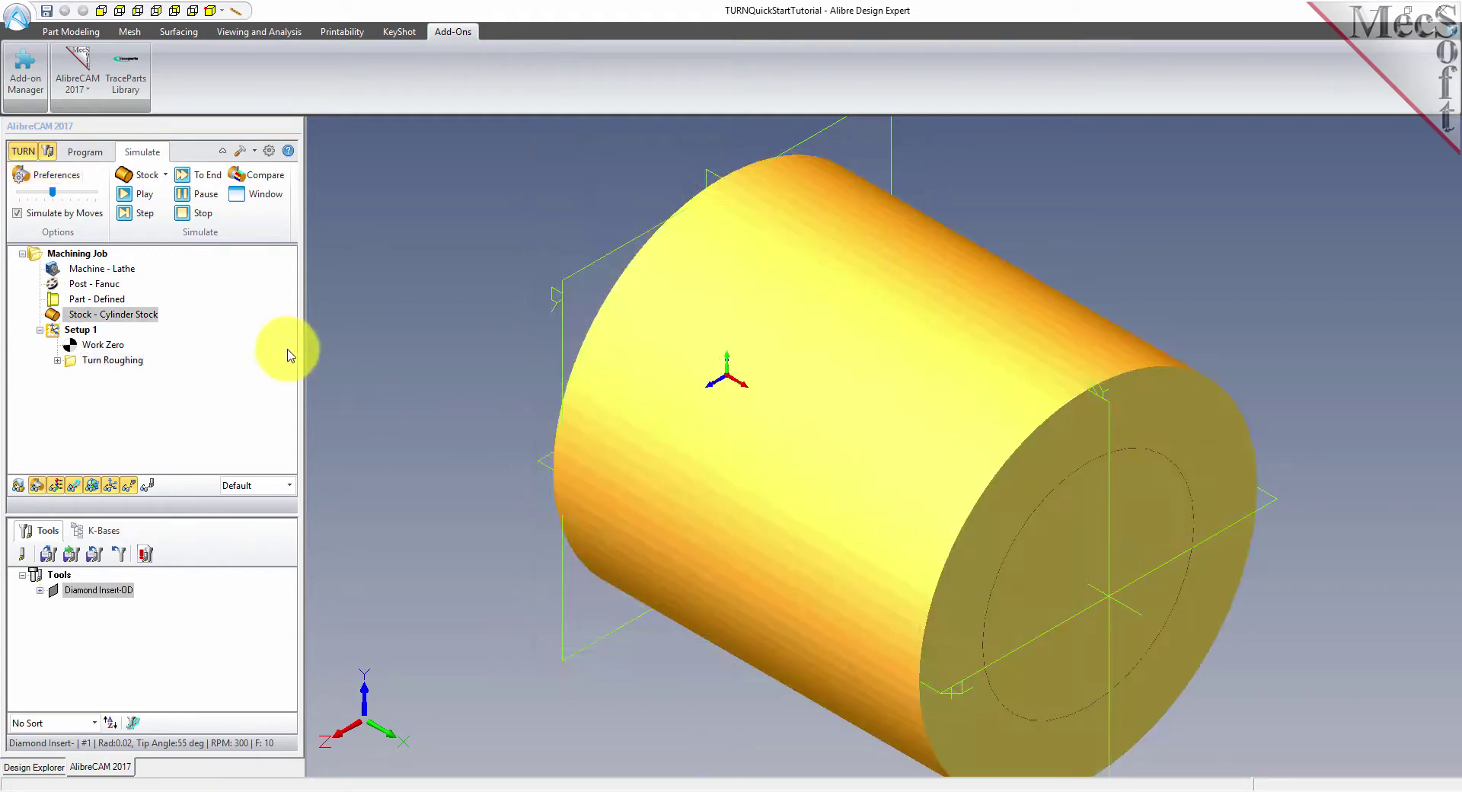
{"action": "left_click", "coordinate": [264, 197]}
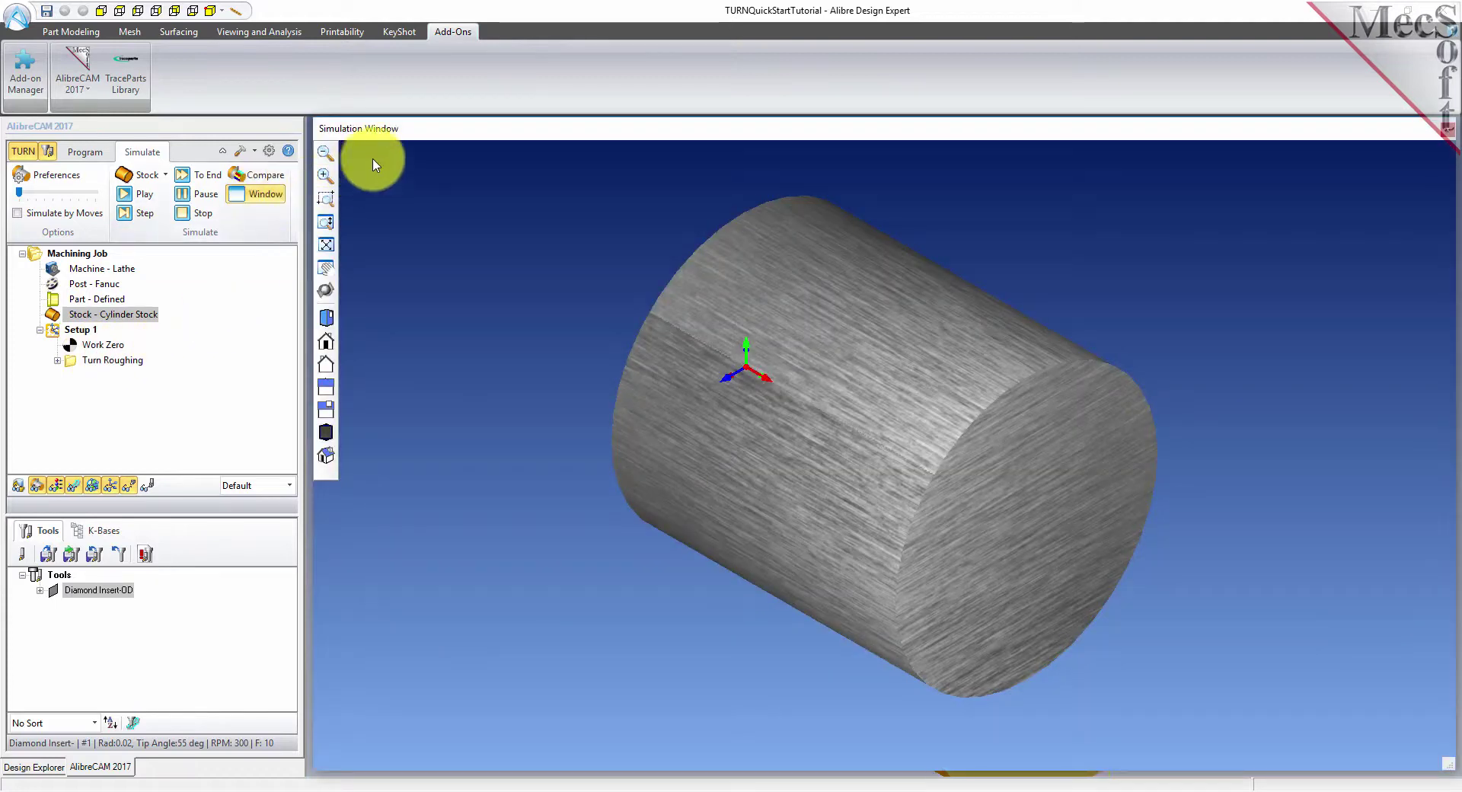
{"action": "scroll", "coordinate": [725, 255], "scroll_direction": "up", "scroll_amount": 1}
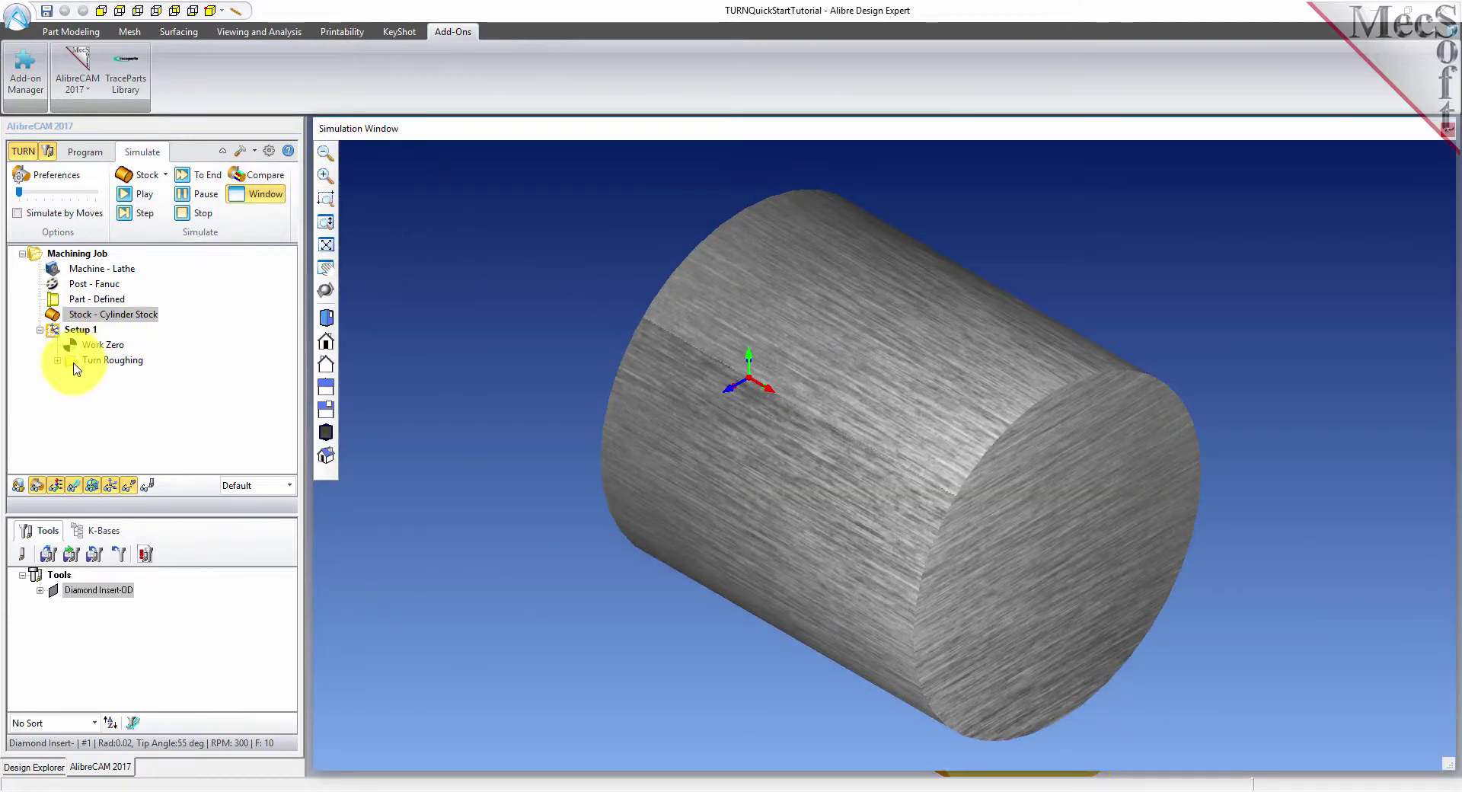
{"action": "left_click", "coordinate": [77, 360]}
{"action": "left_click", "coordinate": [145, 195]}
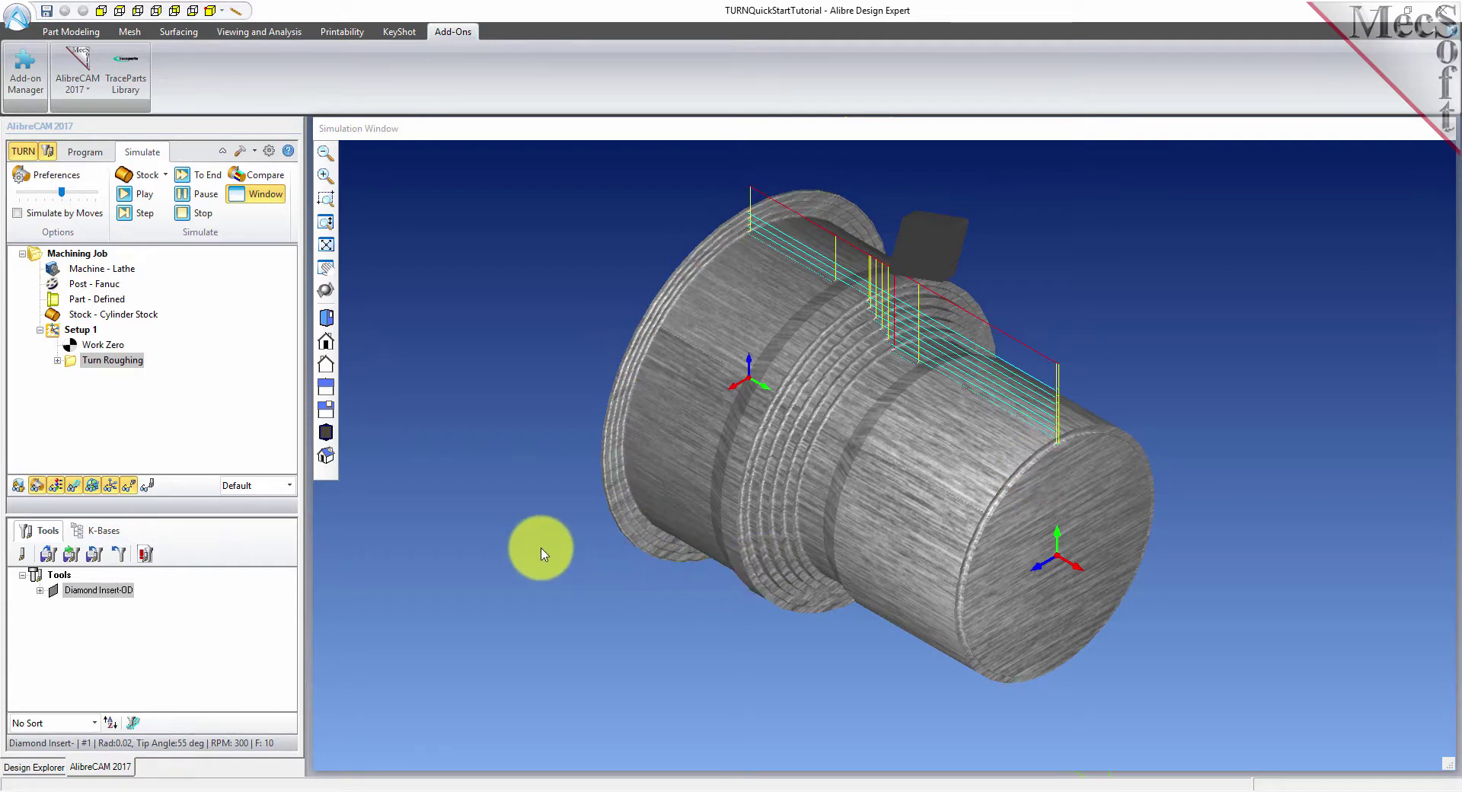
Step: Toggle the material texture of the simulated stock to inspect the roughed shaft, and close the simulation window
{"action": "left_click", "coordinate": [58, 488]}
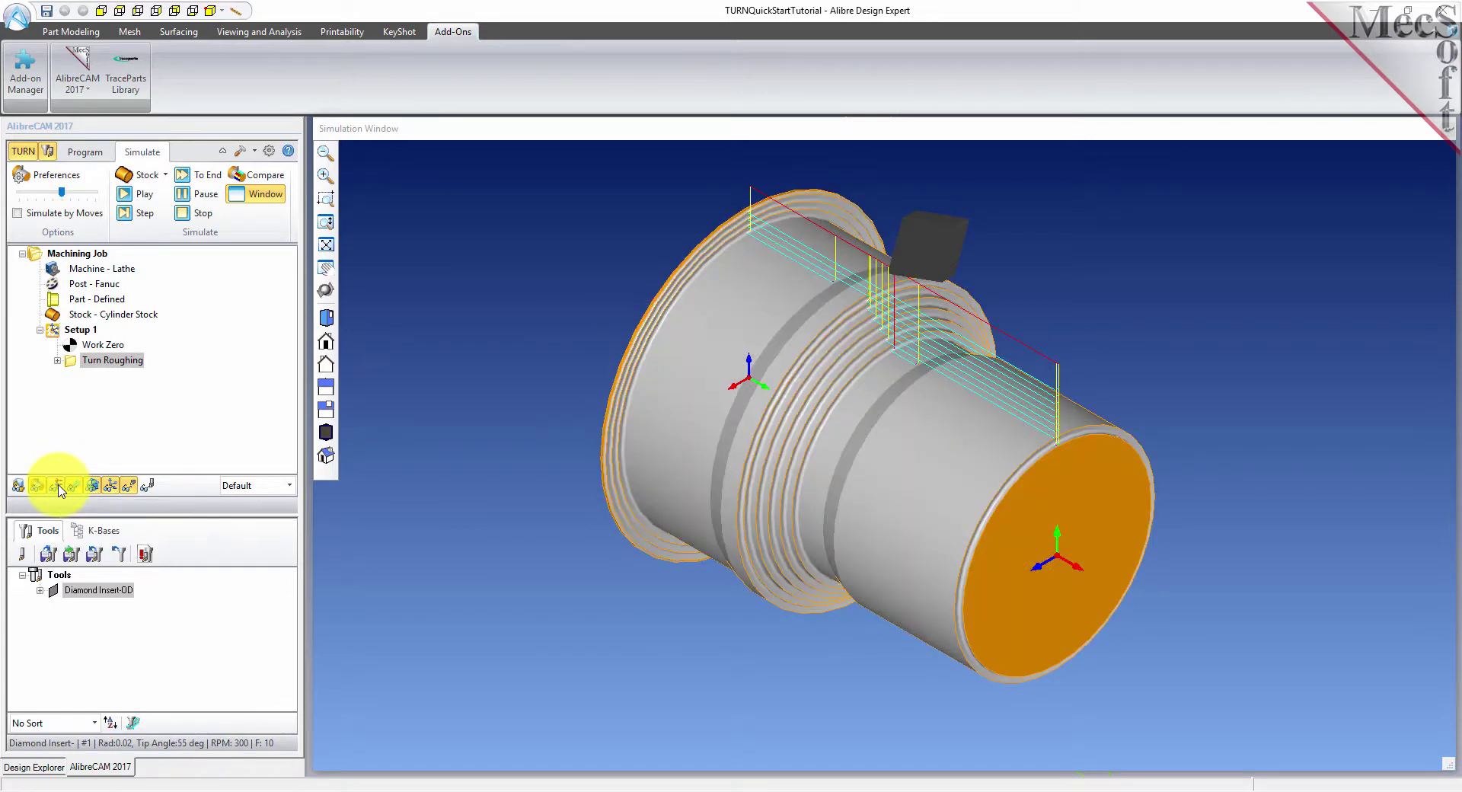
{"action": "left_click", "coordinate": [61, 490]}
{"action": "left_click", "coordinate": [60, 489]}
{"action": "left_click", "coordinate": [60, 489]}
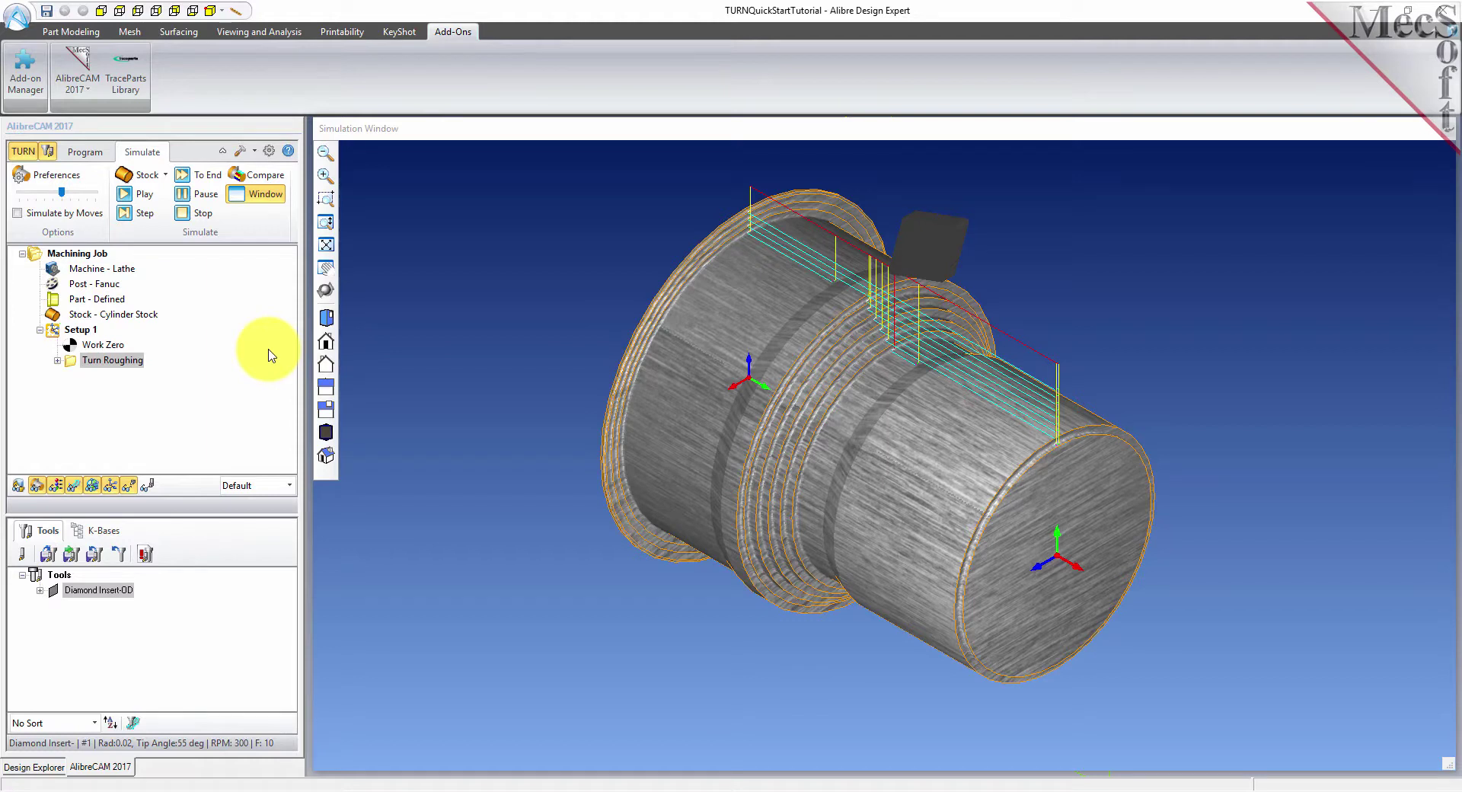
{"action": "left_click", "coordinate": [264, 197]}
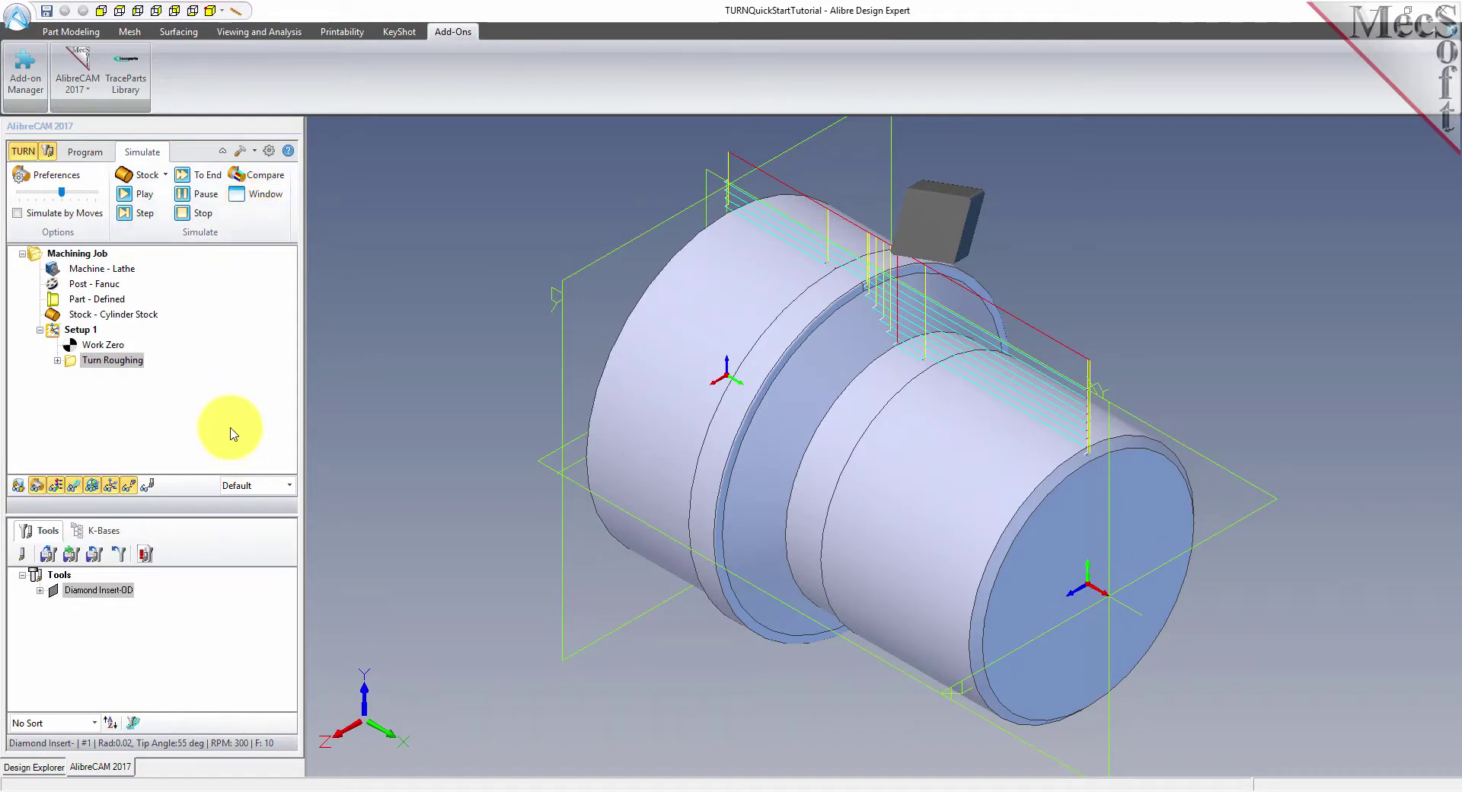
Step: Create a Turn Finishing operation with the diamond insert, check its feeds and speeds, and set the cut transfer to Clearance Plane
{"action": "left_click", "coordinate": [85, 151]}
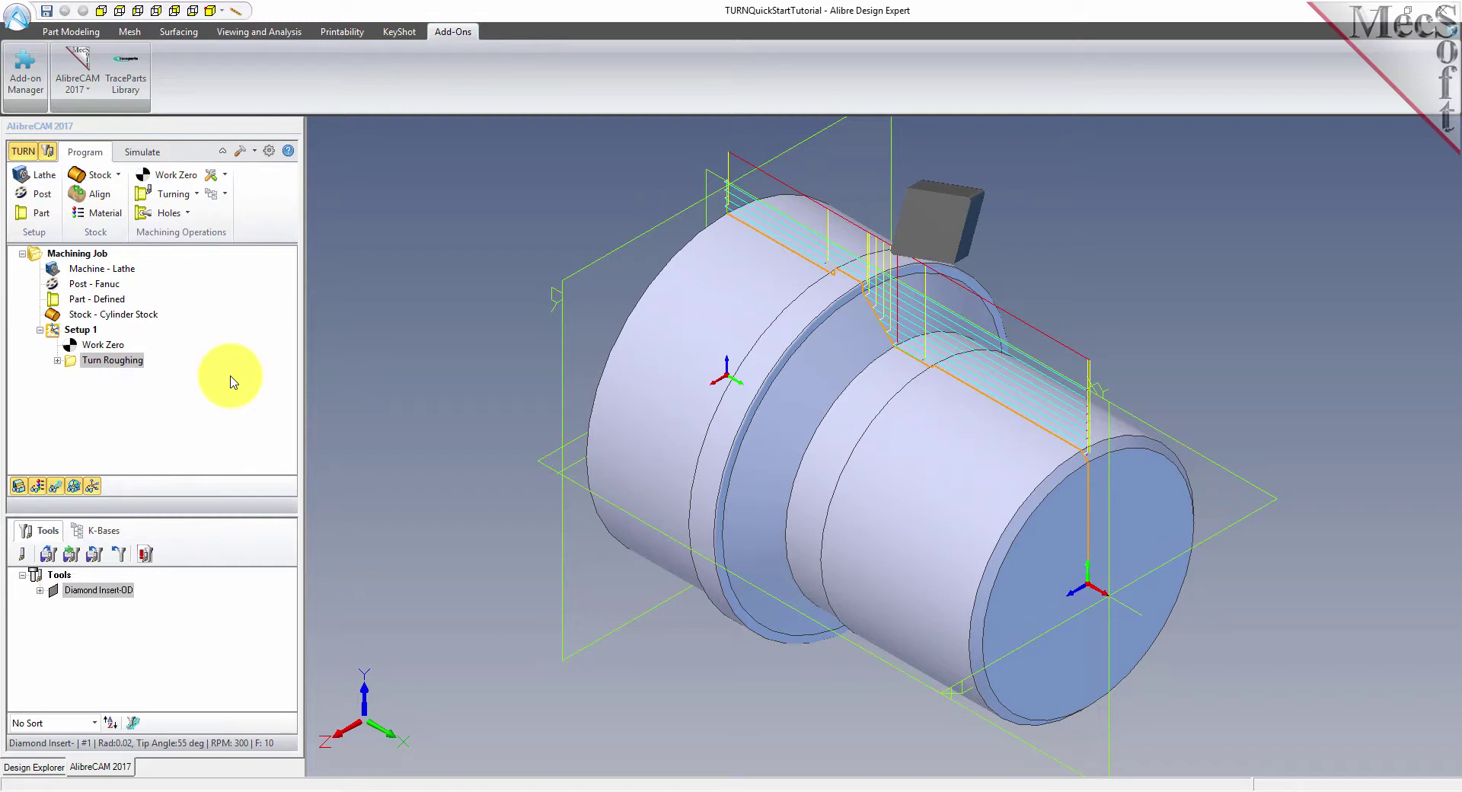
{"action": "left_click", "coordinate": [196, 193]}
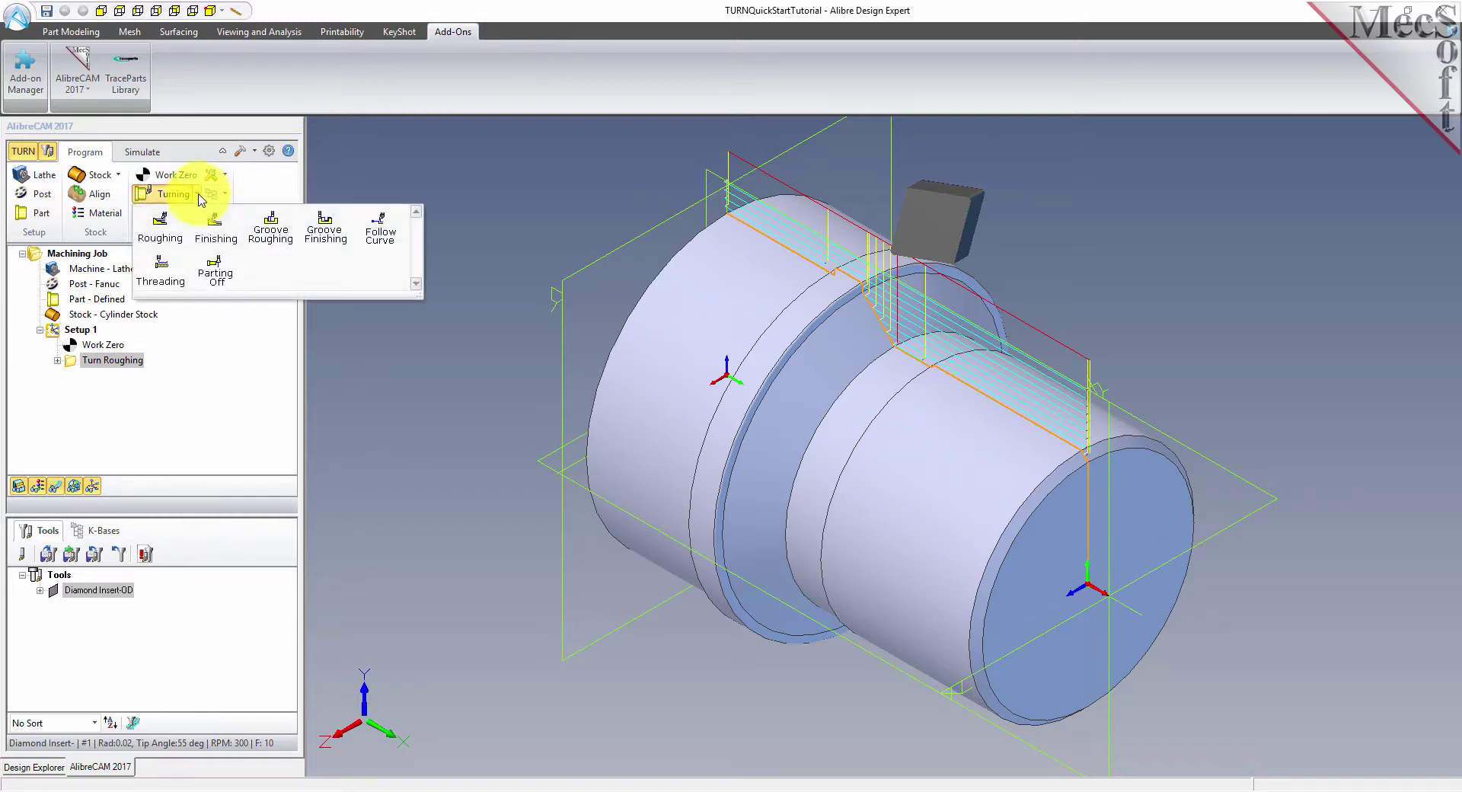
{"action": "left_click", "coordinate": [238, 245]}
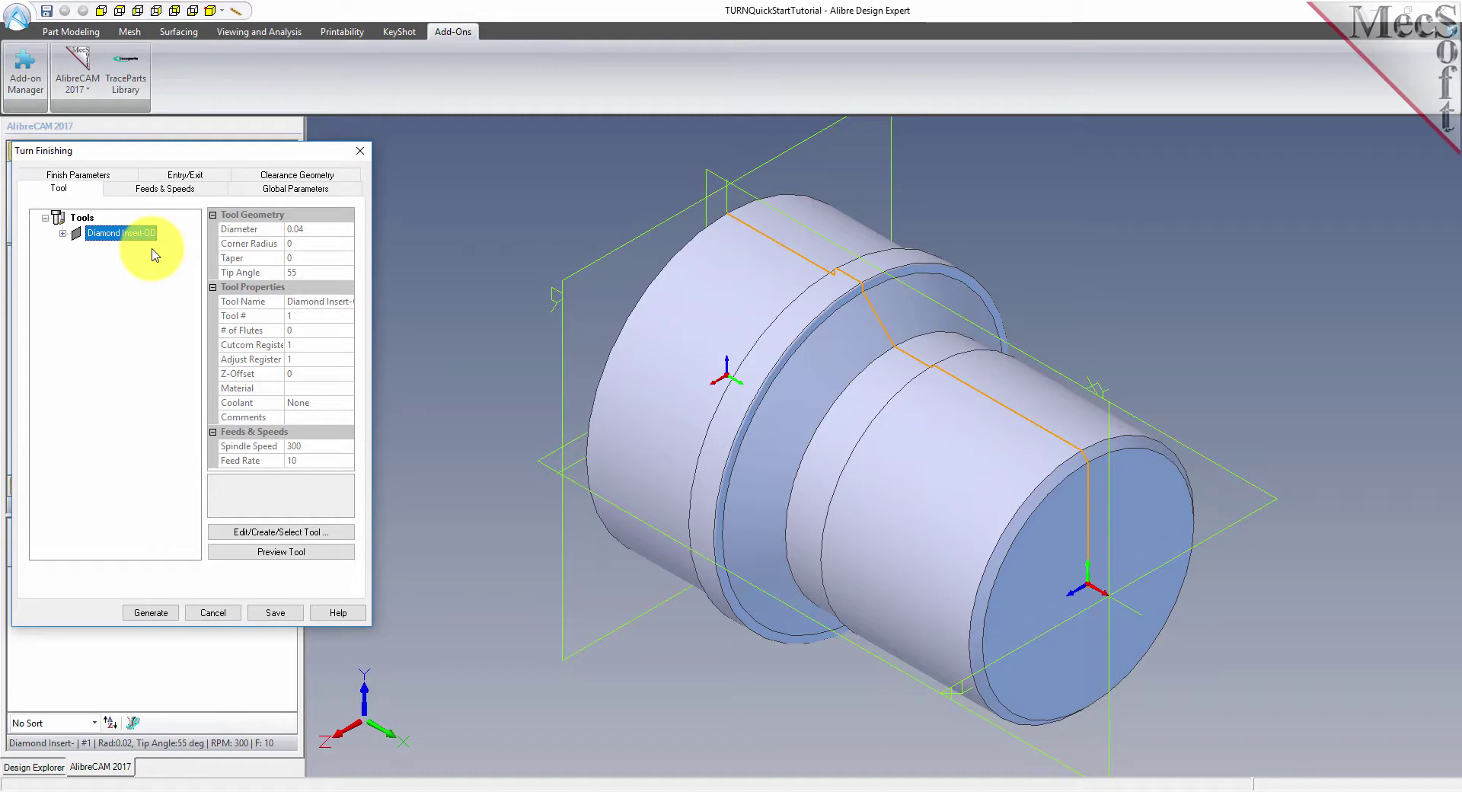
{"action": "left_click", "coordinate": [167, 190]}
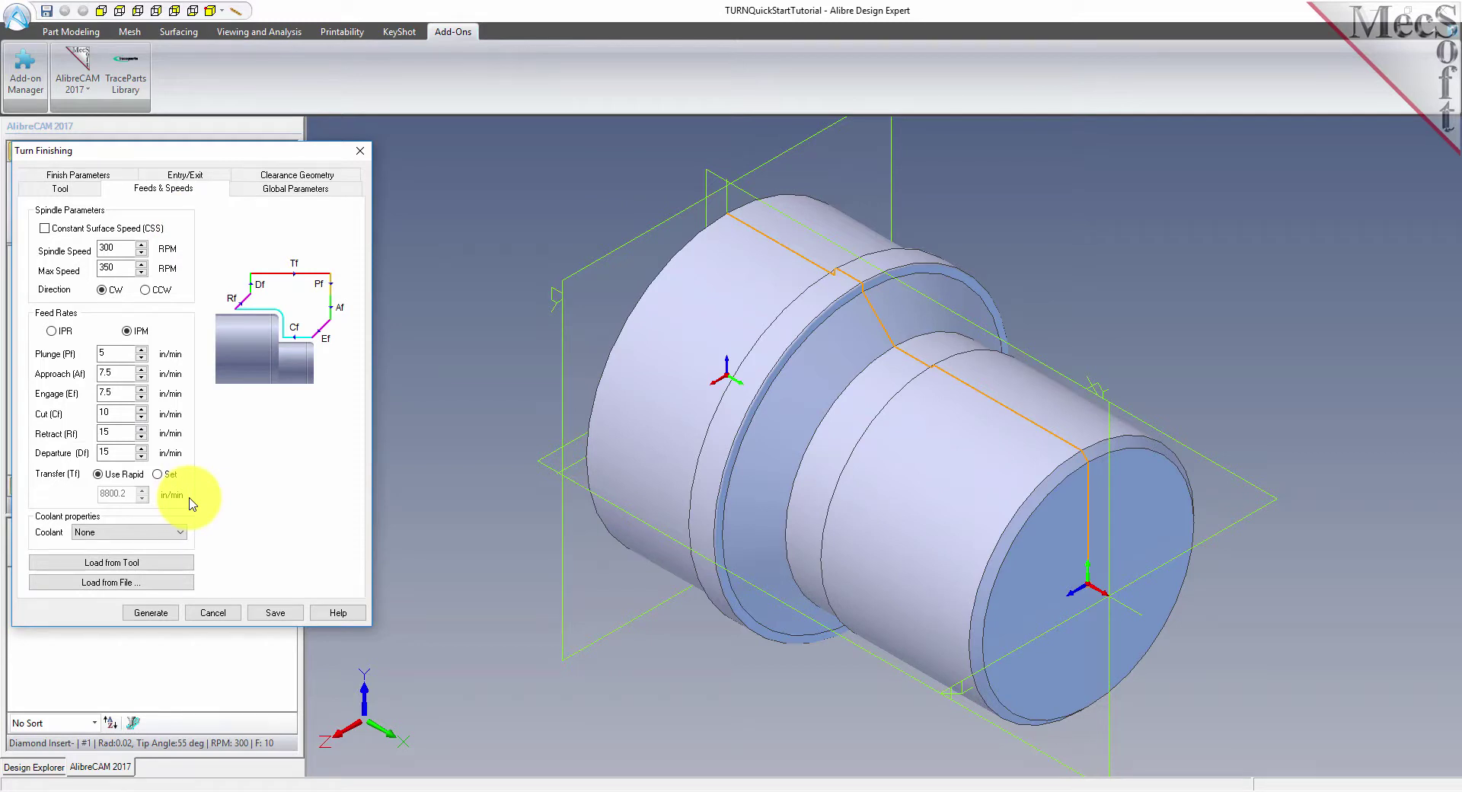
{"action": "left_click", "coordinate": [268, 175]}
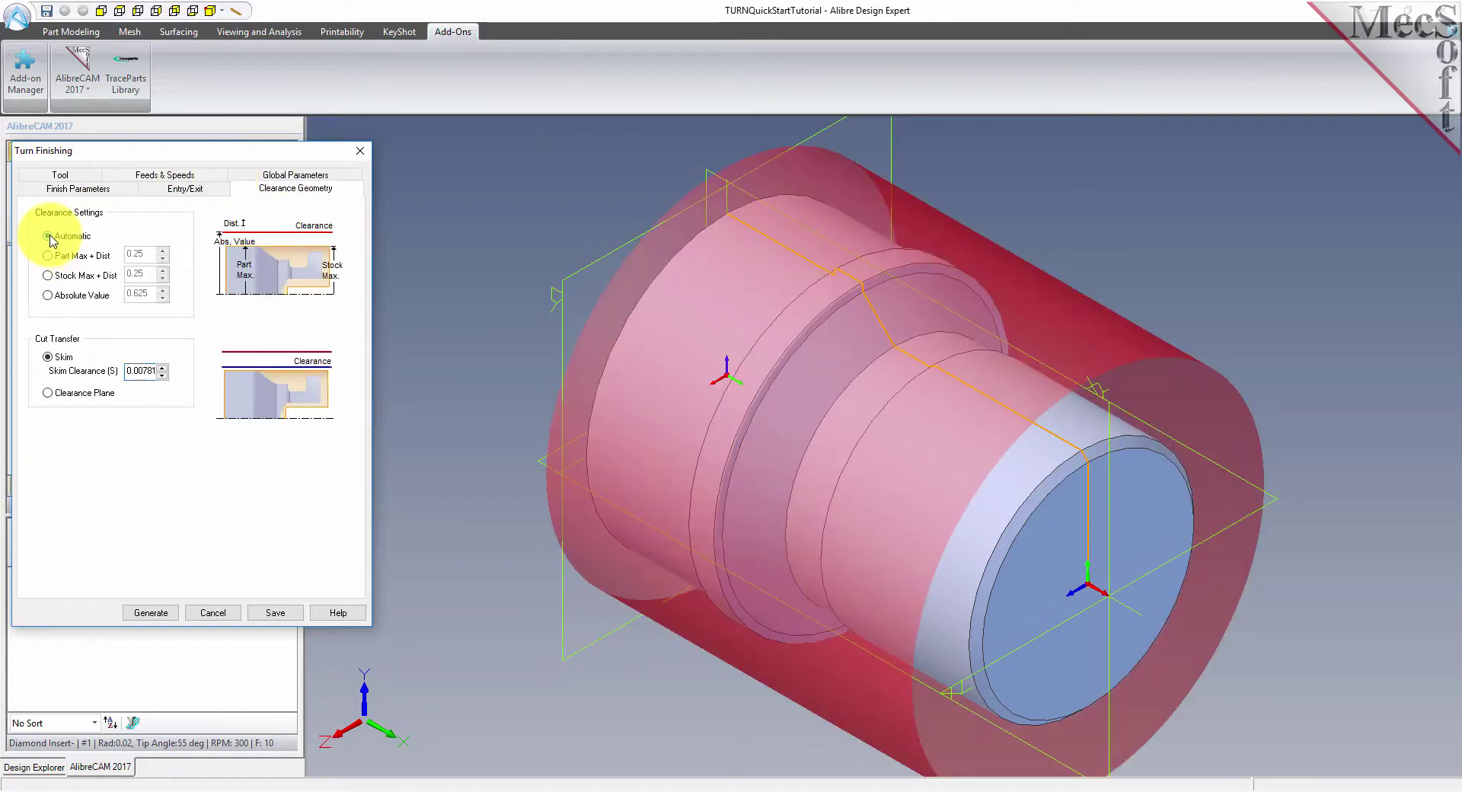
{"action": "left_click", "coordinate": [48, 393]}
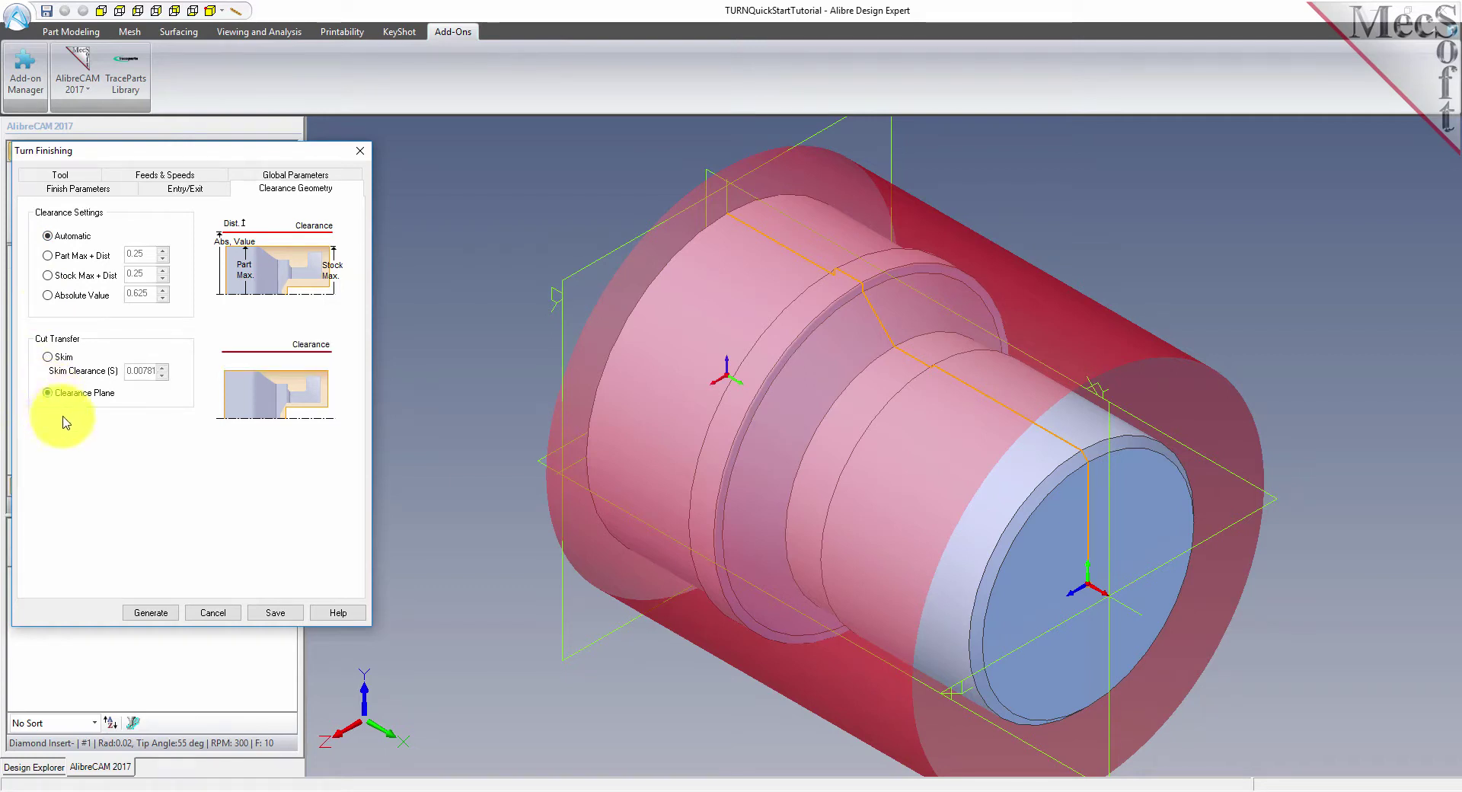
Step: Set the finishing operation's global parameters to an Outer Diameter approach with 0 stock
{"action": "left_click", "coordinate": [287, 180]}
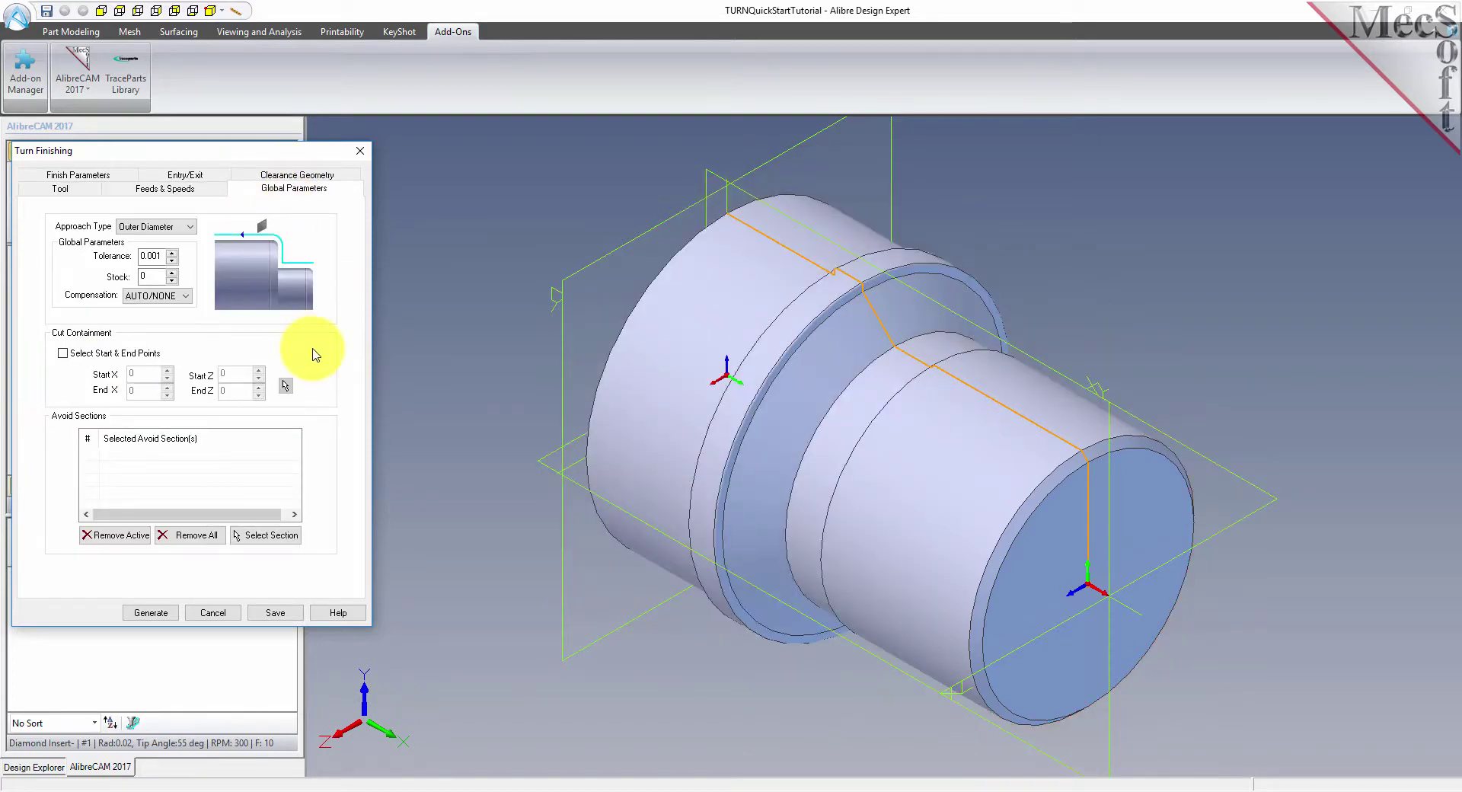
{"action": "left_click", "coordinate": [191, 227]}
{"action": "left_click", "coordinate": [164, 240]}
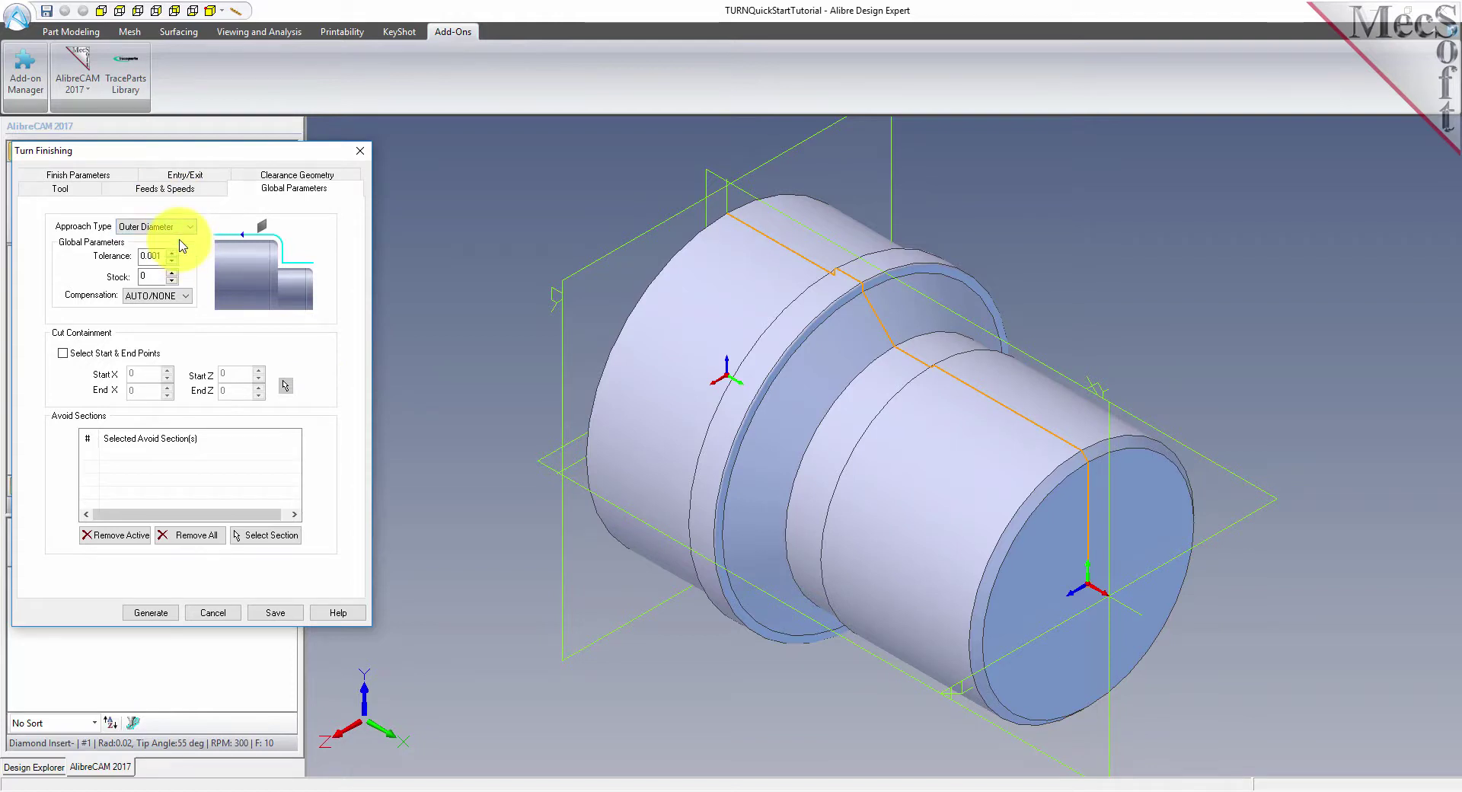
{"action": "double_click", "coordinate": [151, 277]}
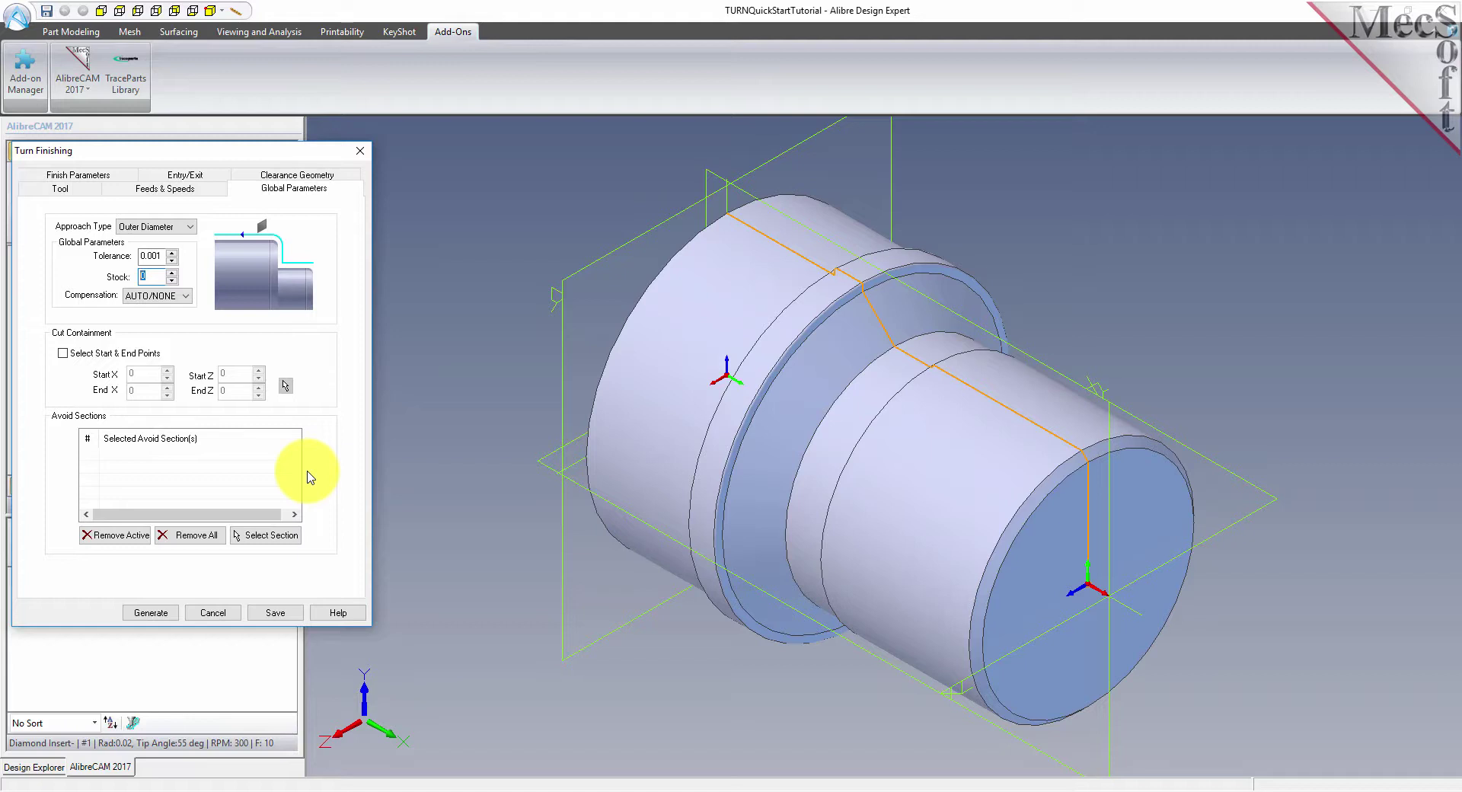
Step: Contain the finishing cut between picked points on the small front face's edge and the large end's outer edge, and generate the toolpath
{"action": "left_click", "coordinate": [64, 354]}
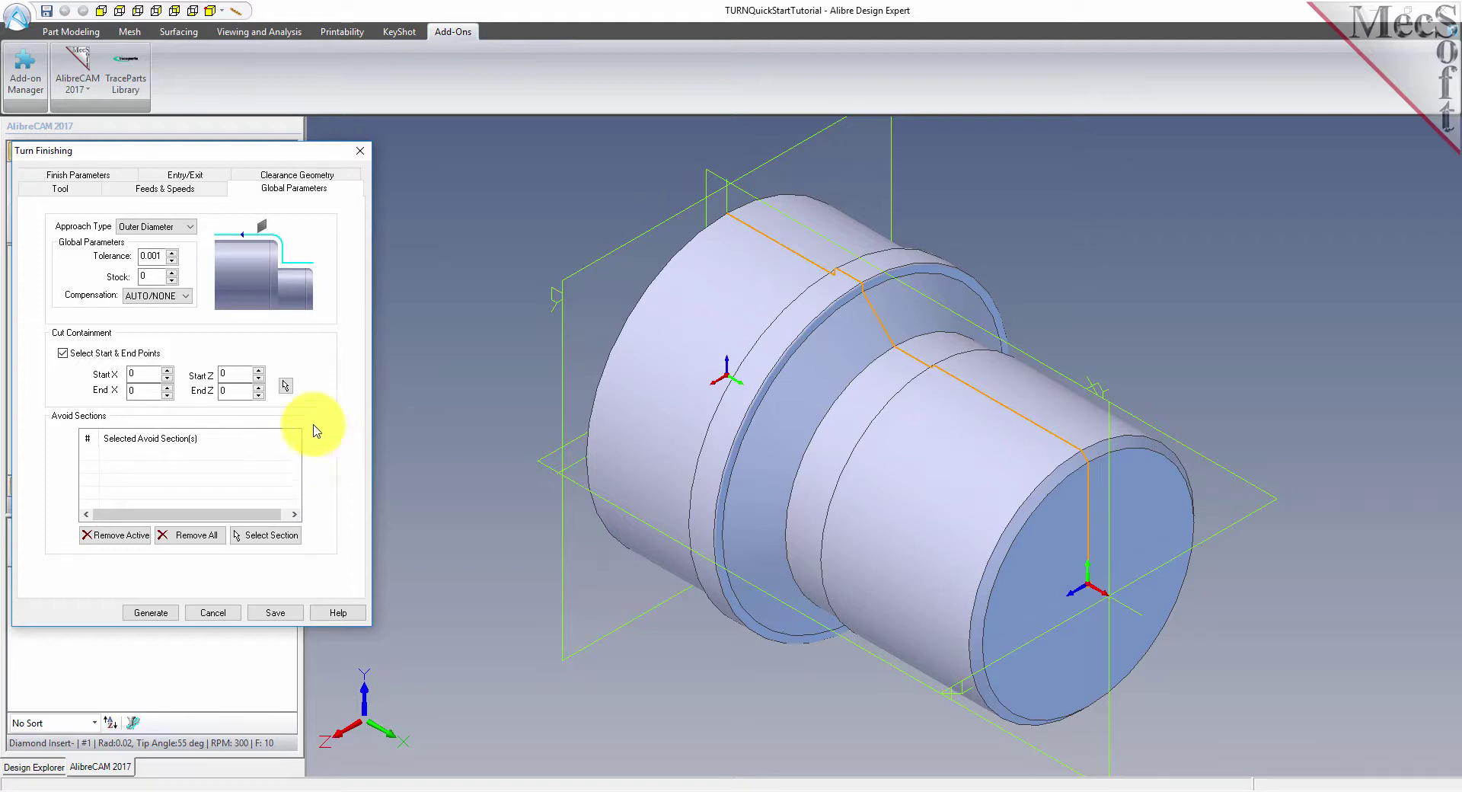
{"action": "left_click", "coordinate": [287, 387]}
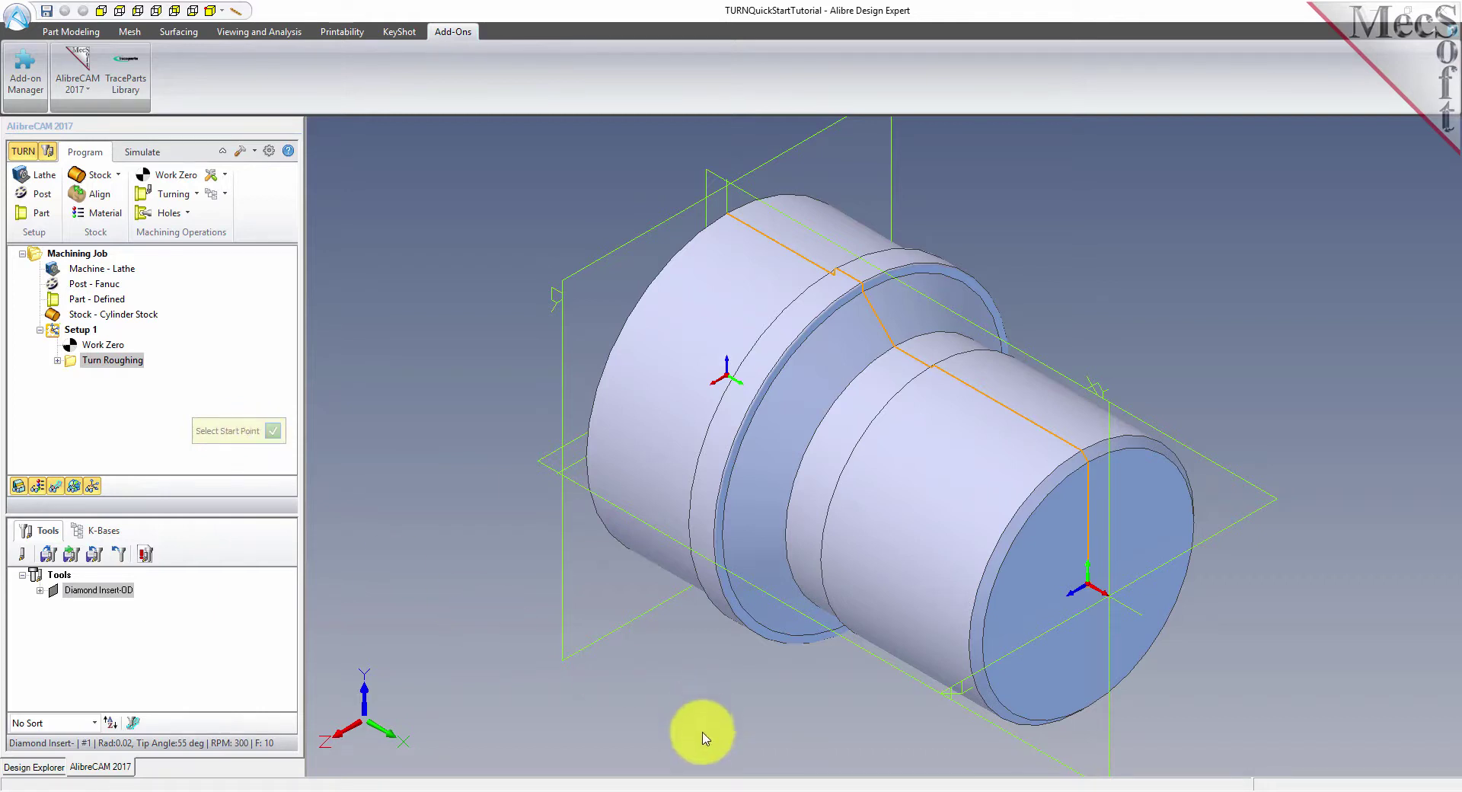
{"action": "left_click", "coordinate": [1085, 468]}
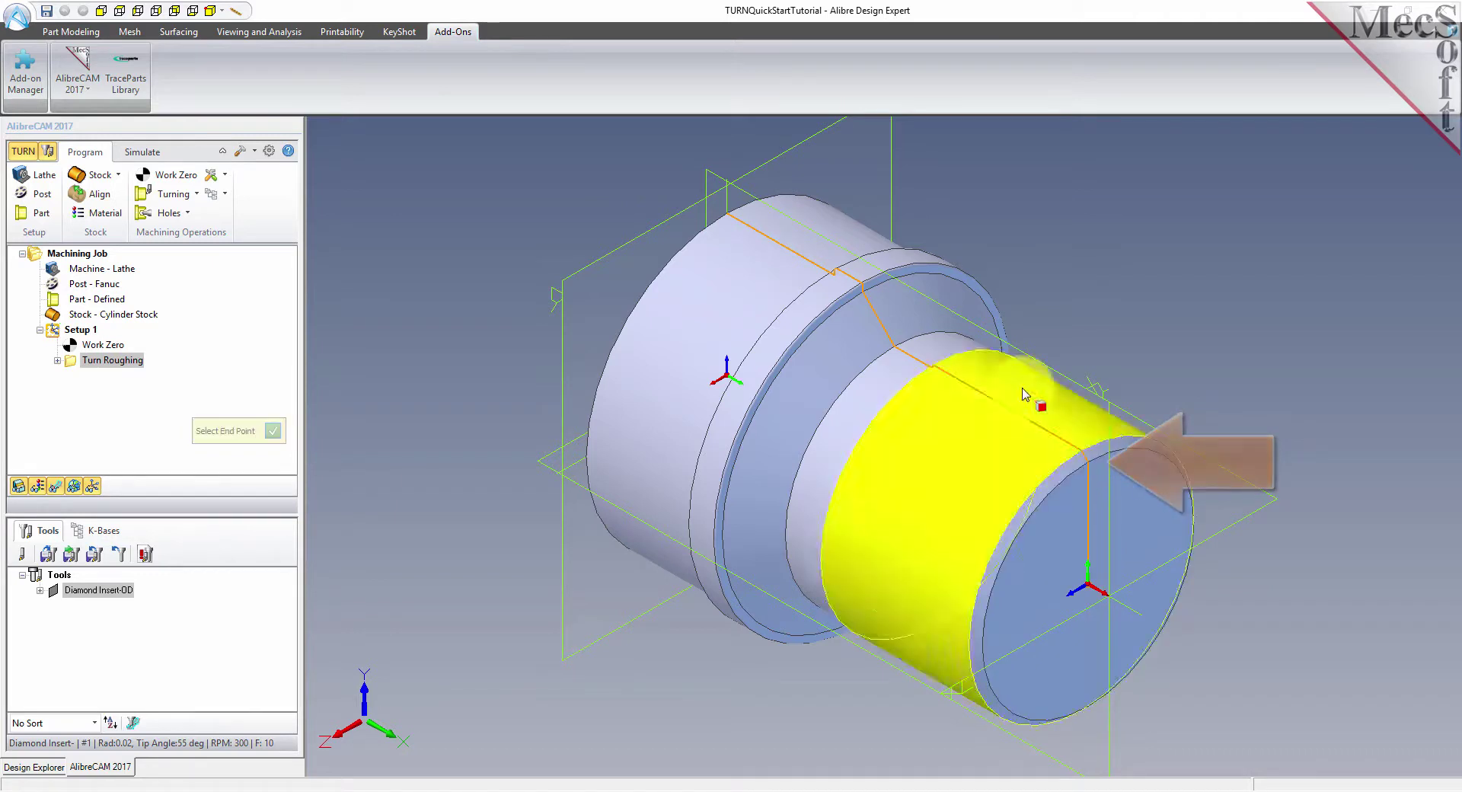
{"action": "left_click", "coordinate": [729, 220]}
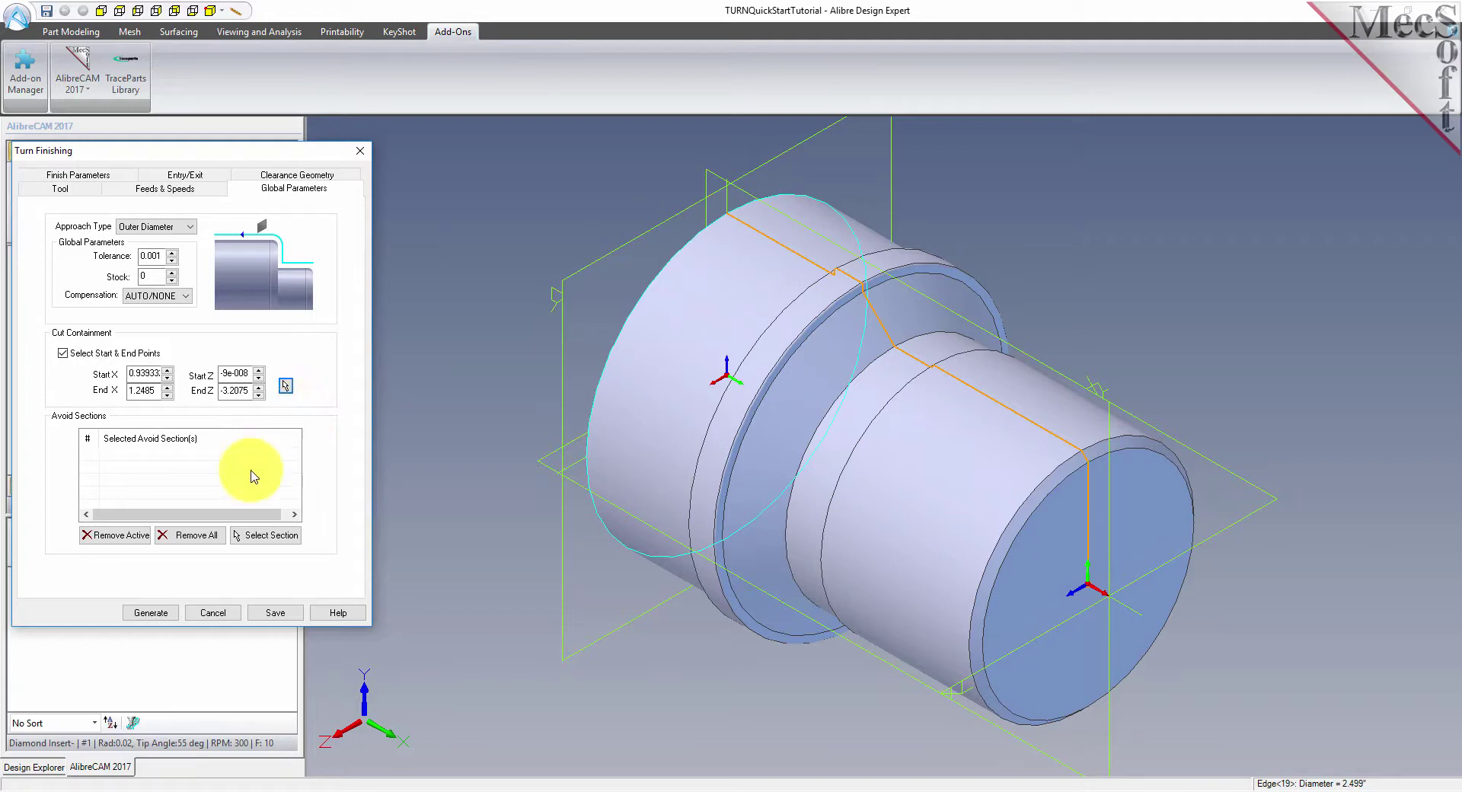
{"action": "left_click", "coordinate": [161, 614]}
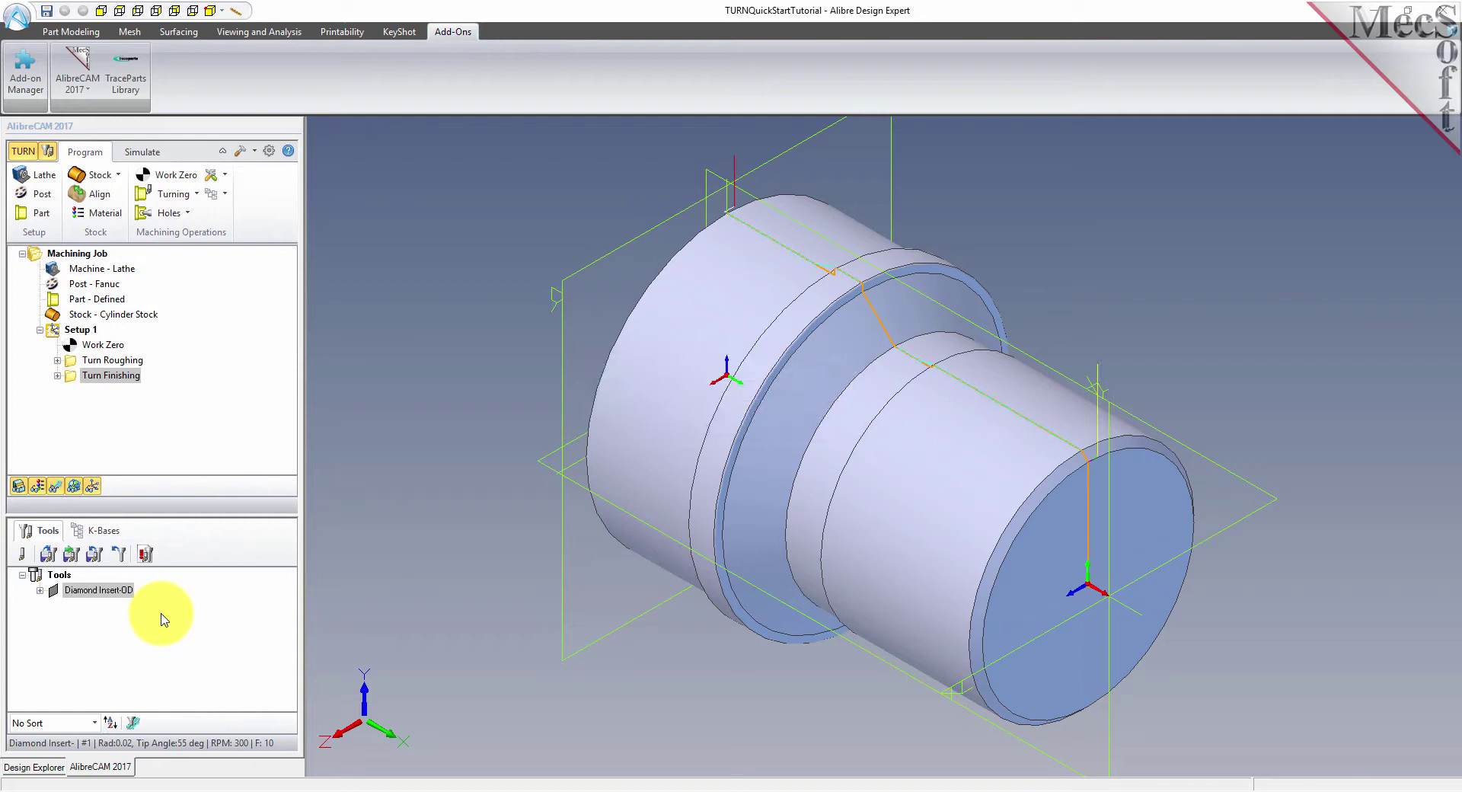
Step: Simulate the Turn Finishing toolpath at a slower speed in the simulation window, inspect the shaft, and close the window
{"action": "left_click", "coordinate": [70, 379]}
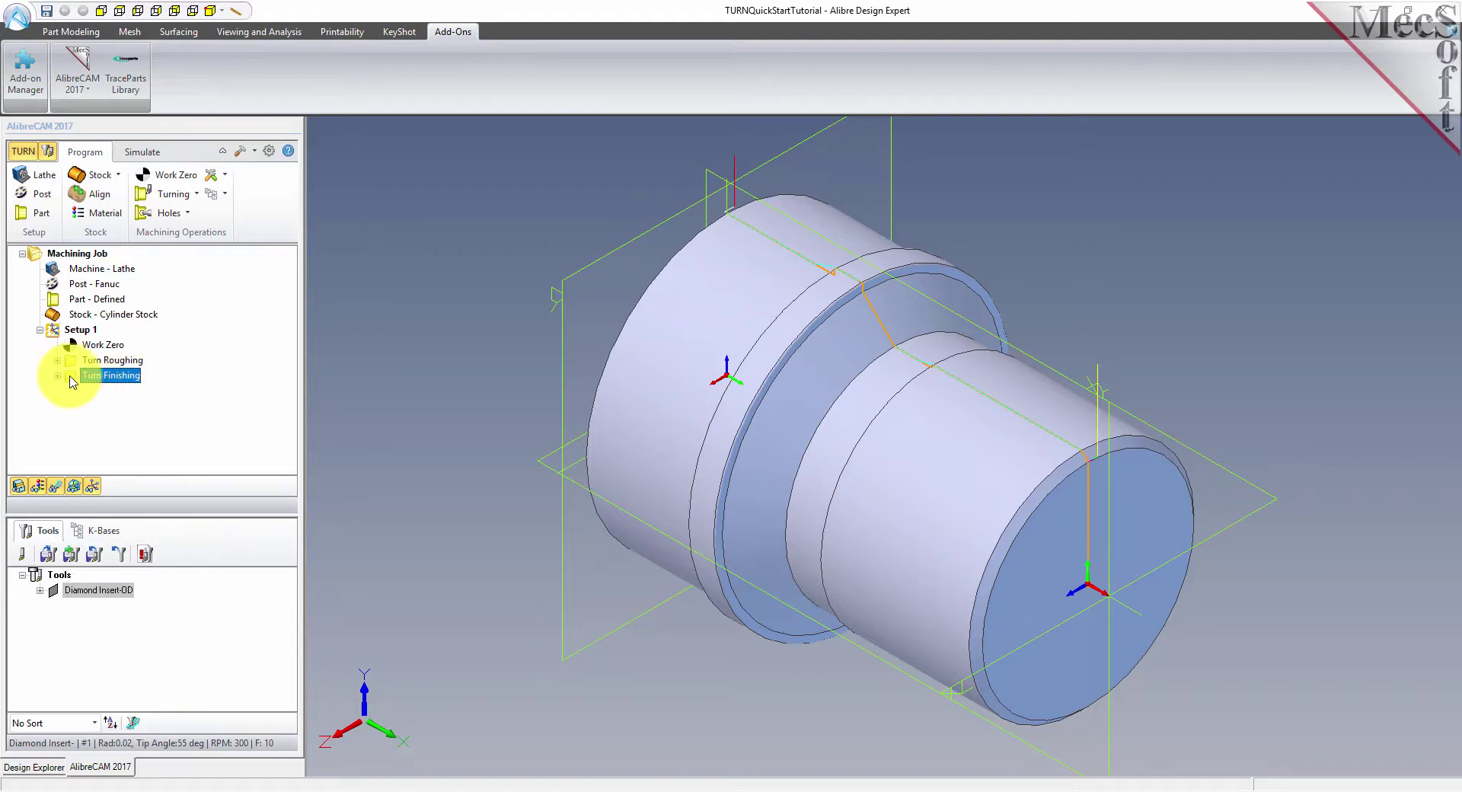
{"action": "left_click", "coordinate": [149, 156]}
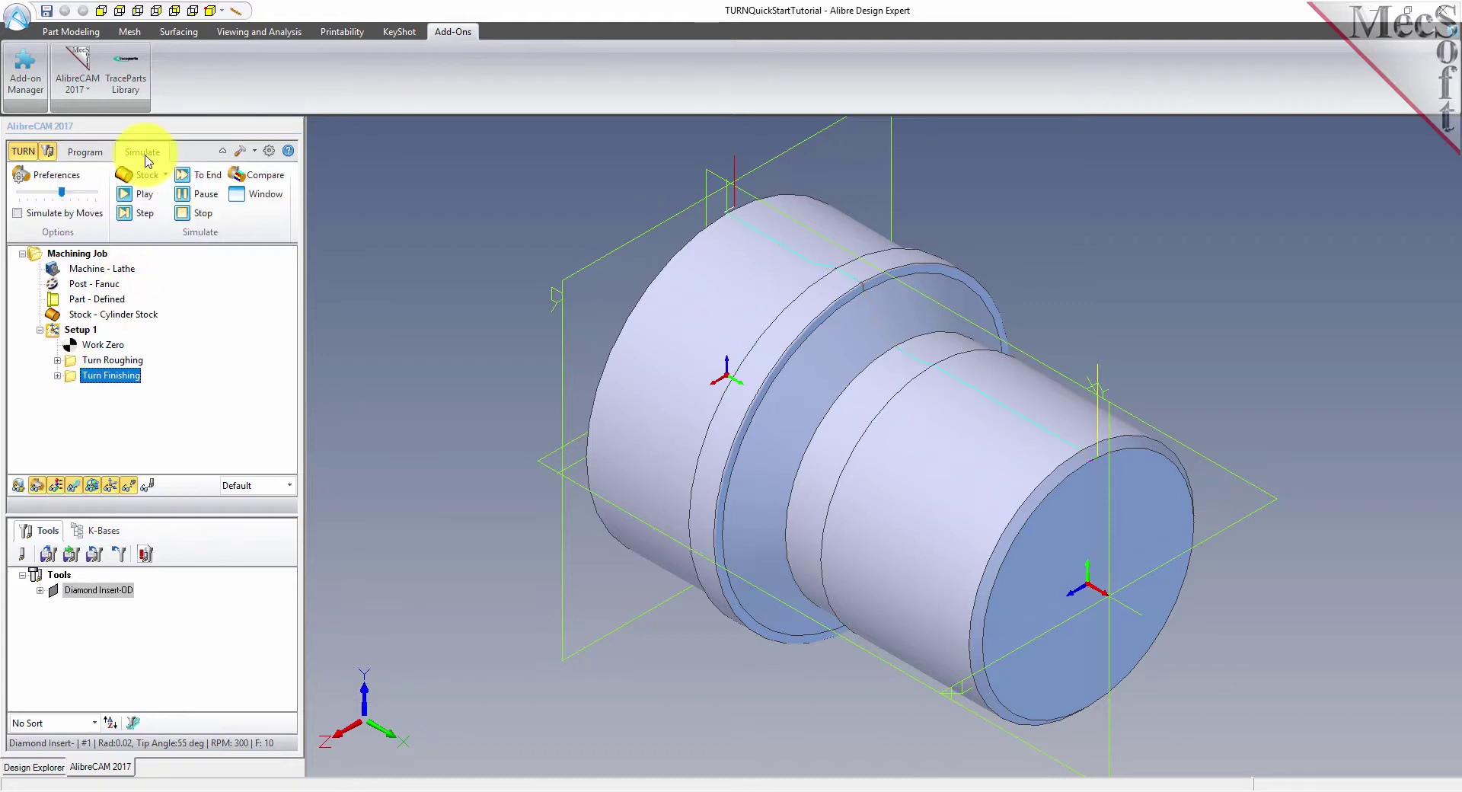
{"action": "left_click", "coordinate": [271, 197]}
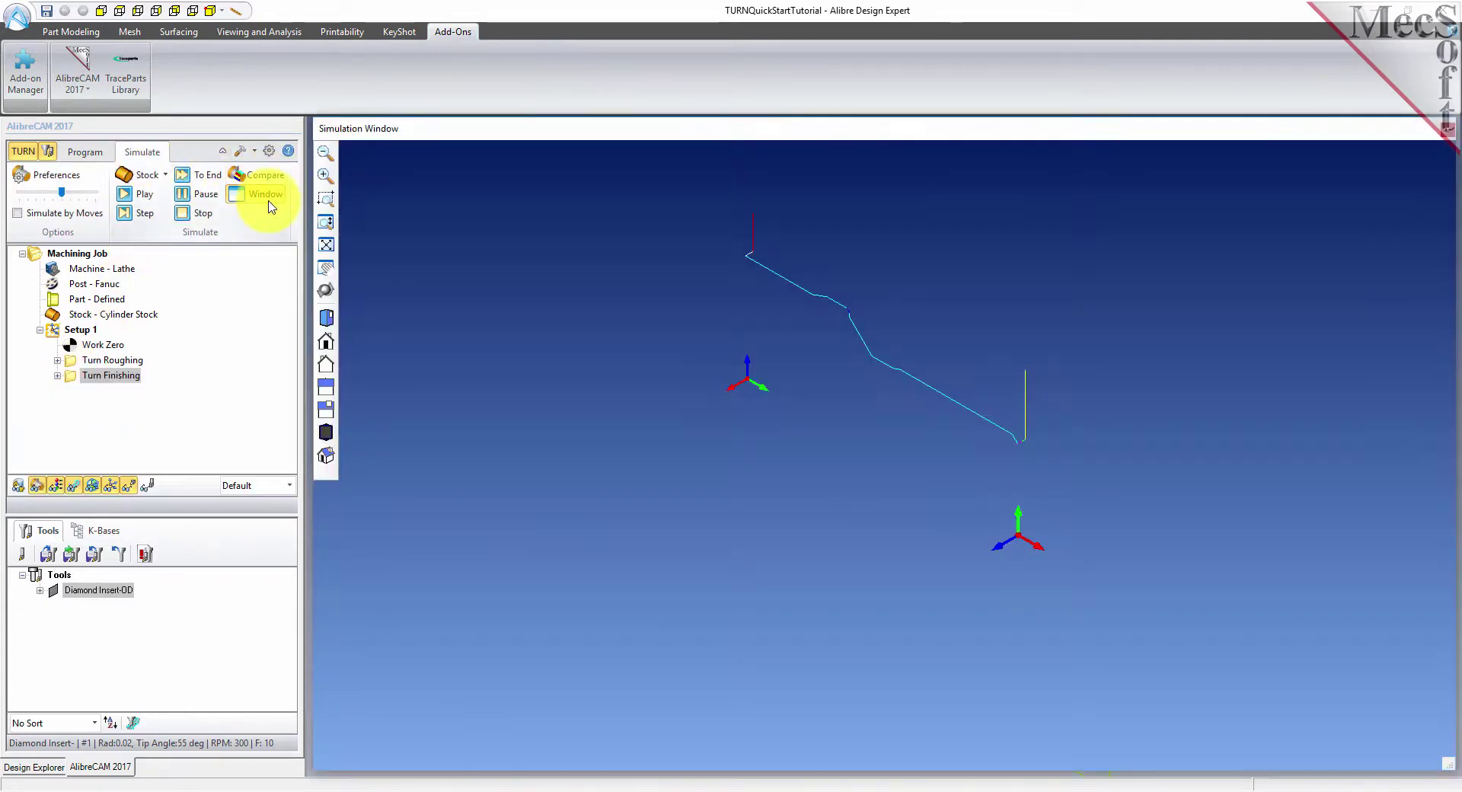
{"action": "scroll", "coordinate": [762, 219], "scroll_direction": "up", "scroll_amount": 4}
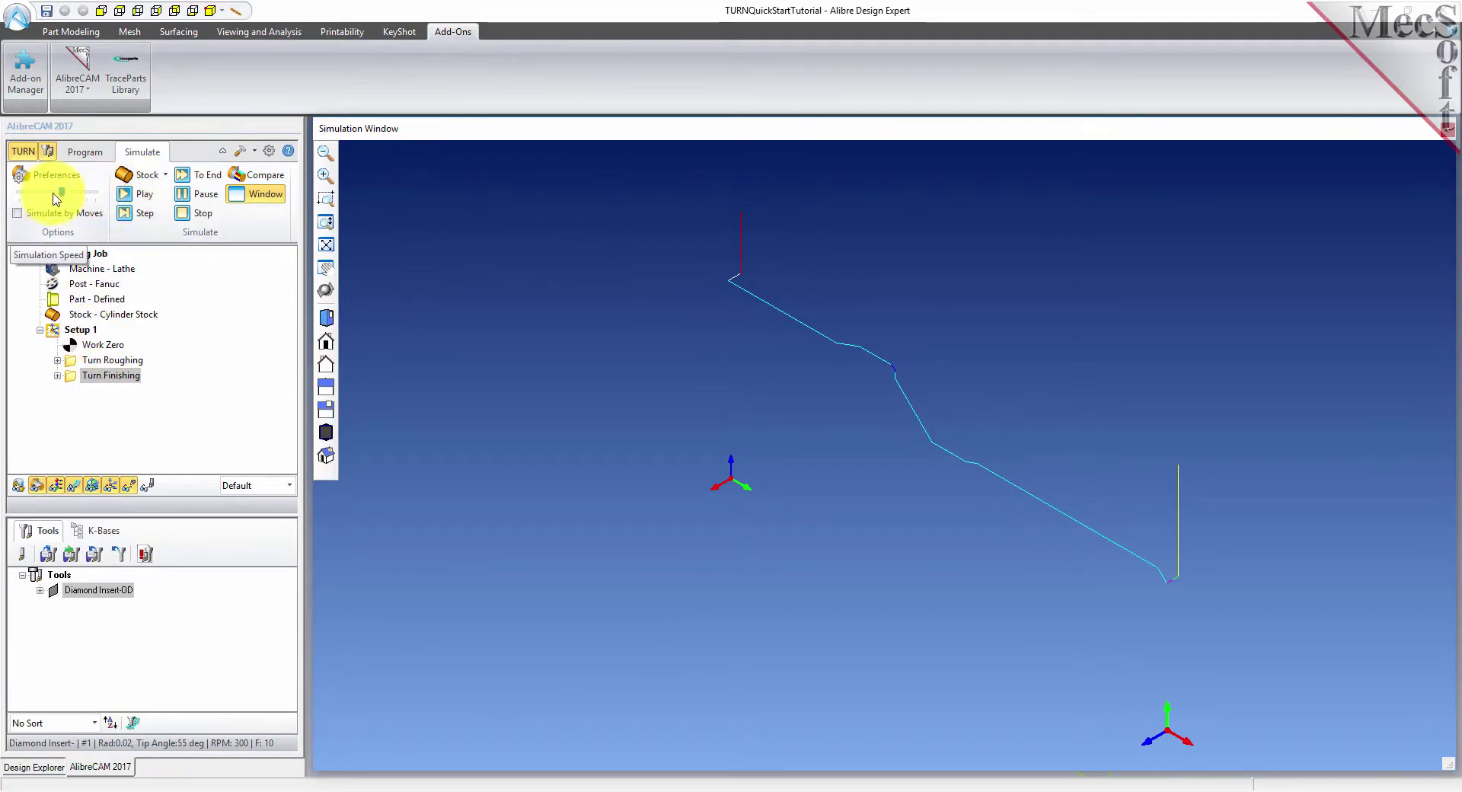
{"action": "left_click_drag", "start_coordinate": [61, 193], "coordinate": [46, 196]}
{"action": "left_click", "coordinate": [144, 195]}
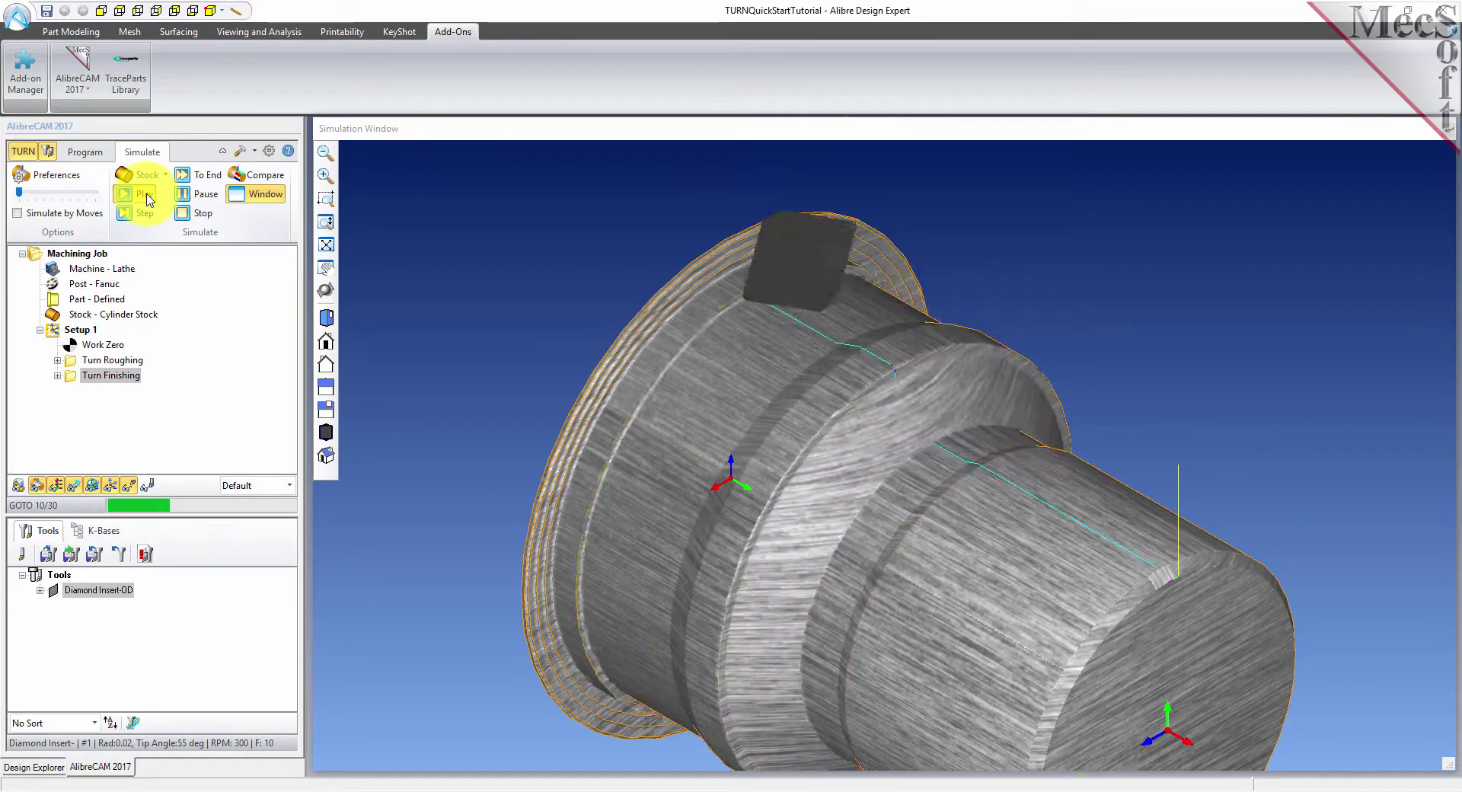
{"action": "scroll", "coordinate": [898, 373], "scroll_direction": "down", "scroll_amount": 5}
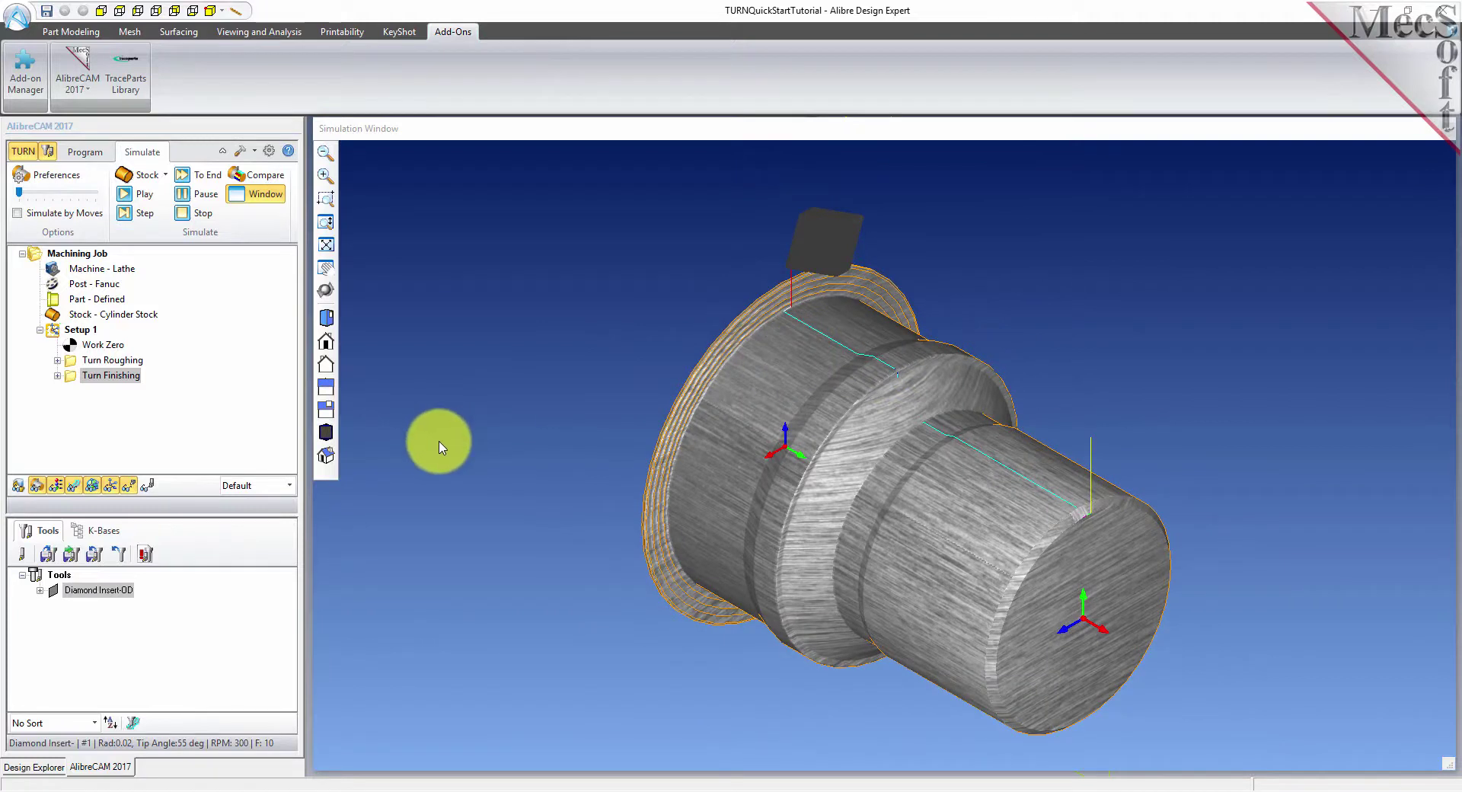
{"action": "left_click", "coordinate": [263, 195]}
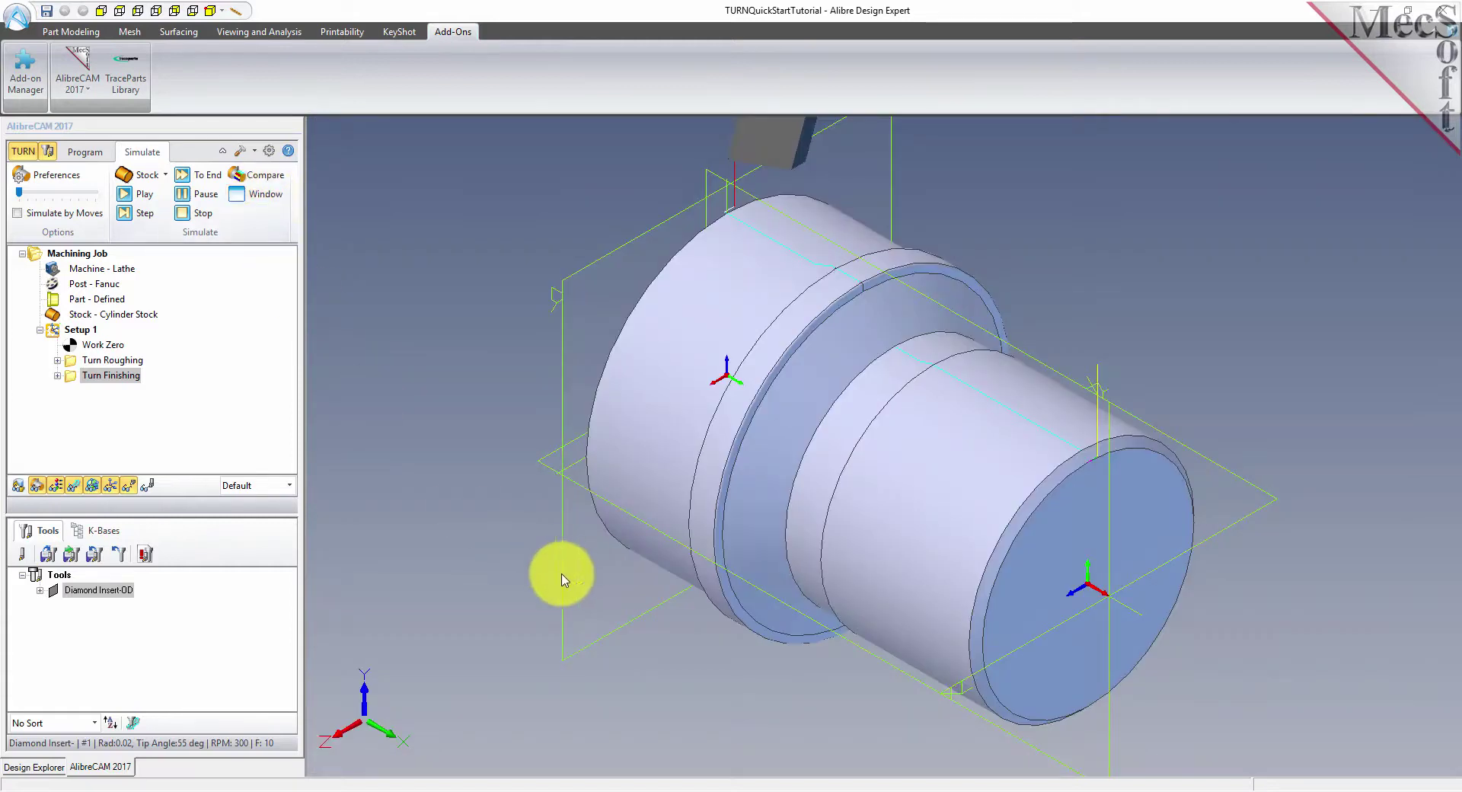
Step: Post-process Setup 1 with the Fanuc post to TURNQuickStartTutorial_Setup 1.nc and review the G-code
{"action": "left_click", "coordinate": [95, 156]}
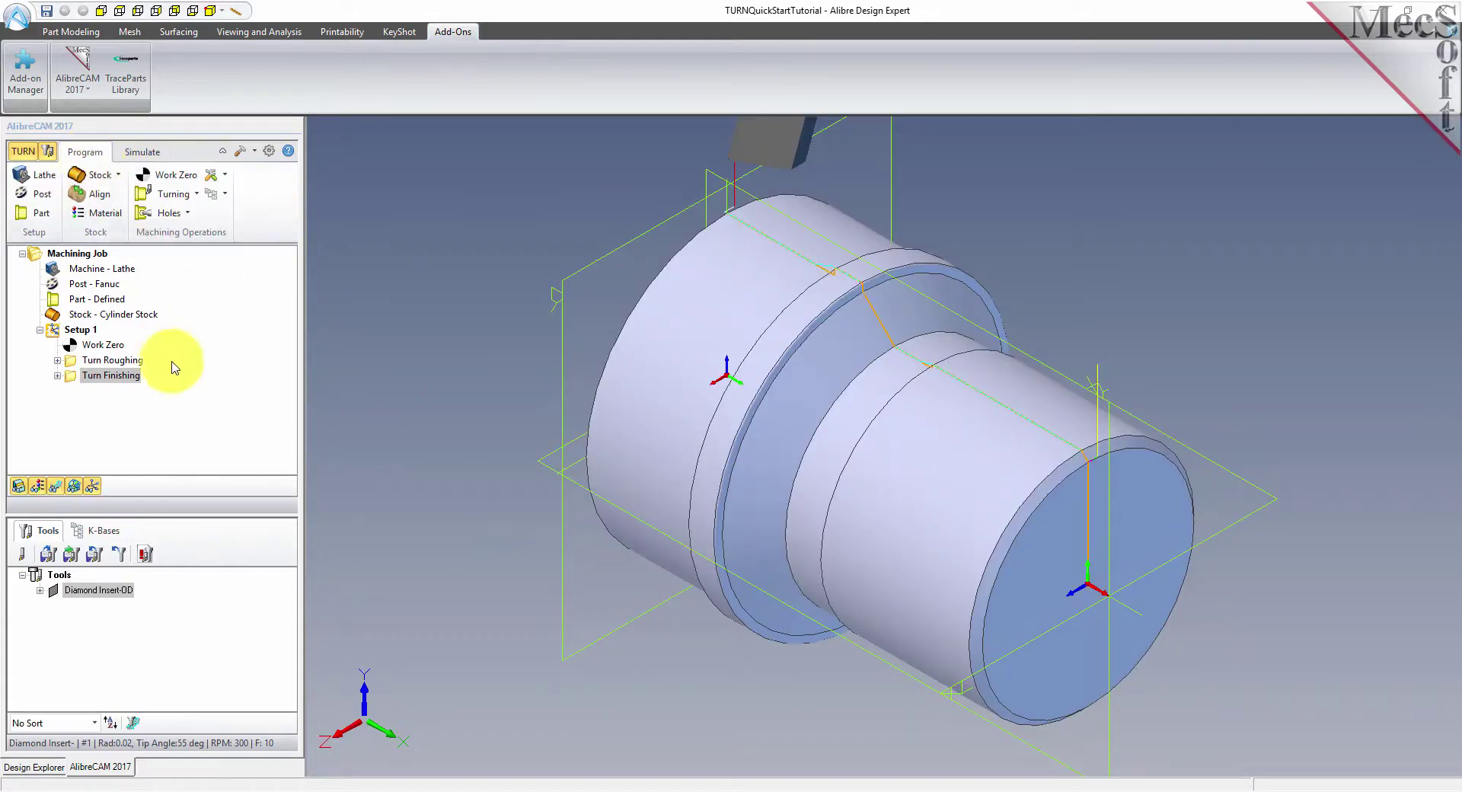
{"action": "left_click", "coordinate": [20, 486]}
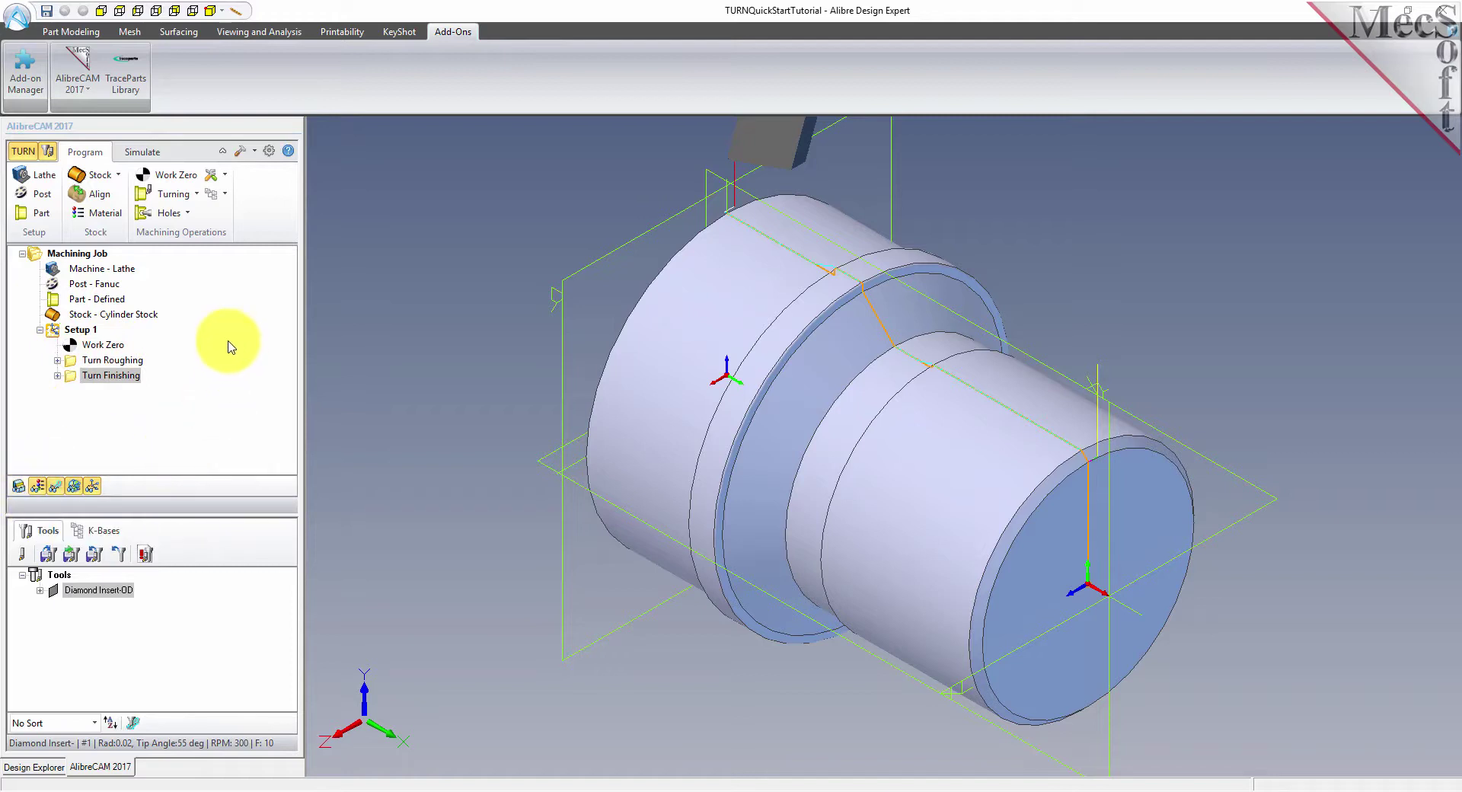
{"action": "left_click", "coordinate": [56, 333]}
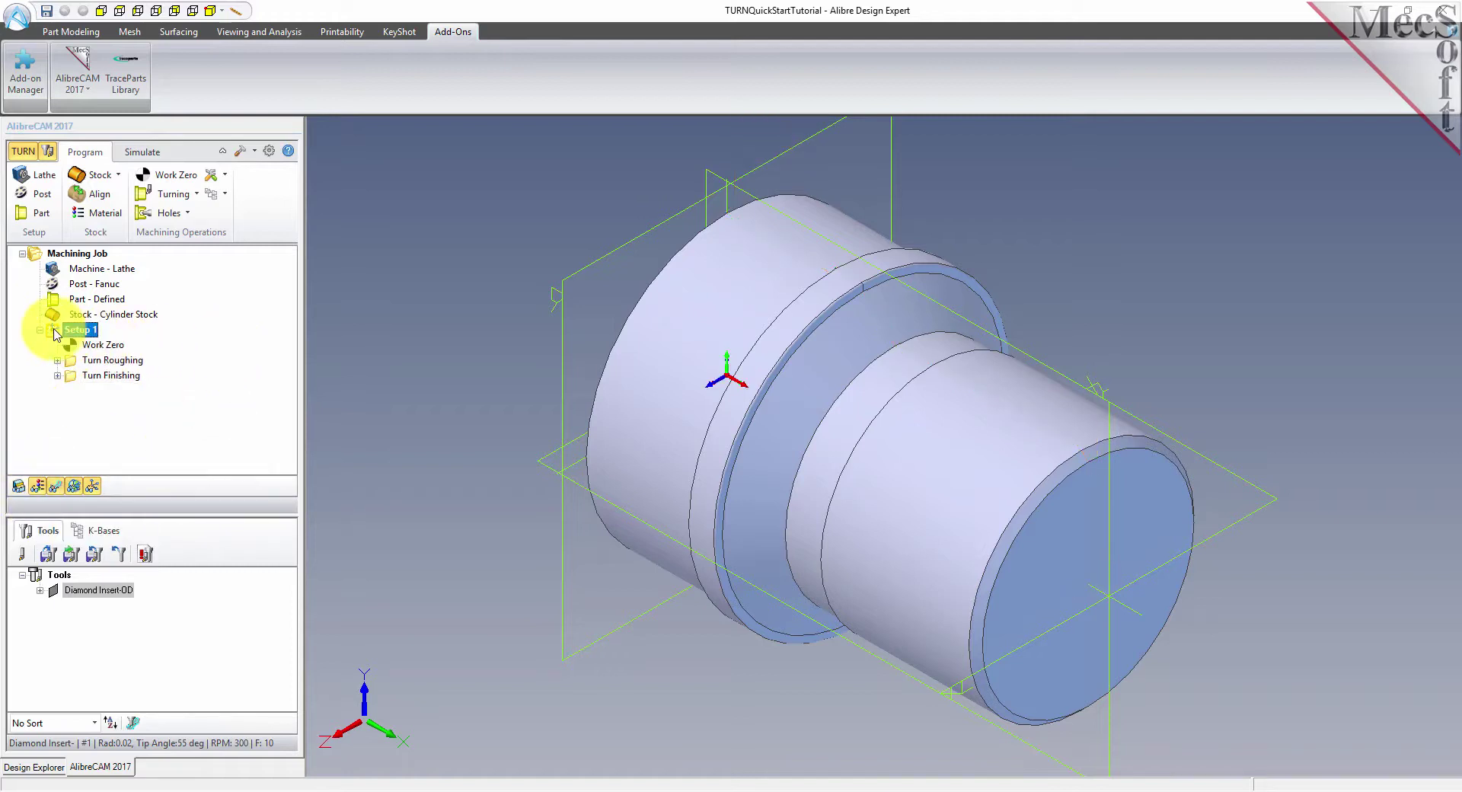
{"action": "right_click", "coordinate": [76, 329]}
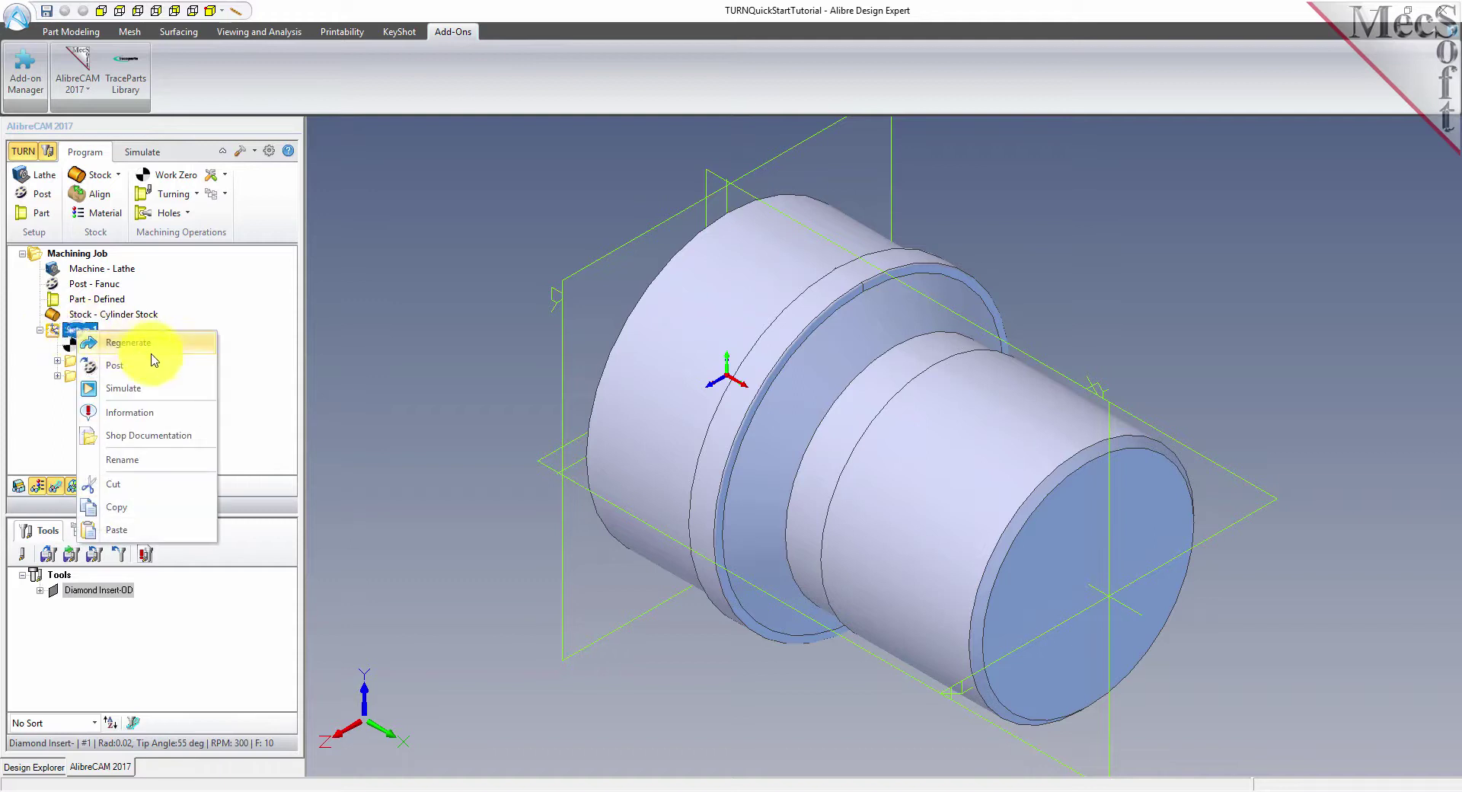
{"action": "left_click", "coordinate": [114, 366]}
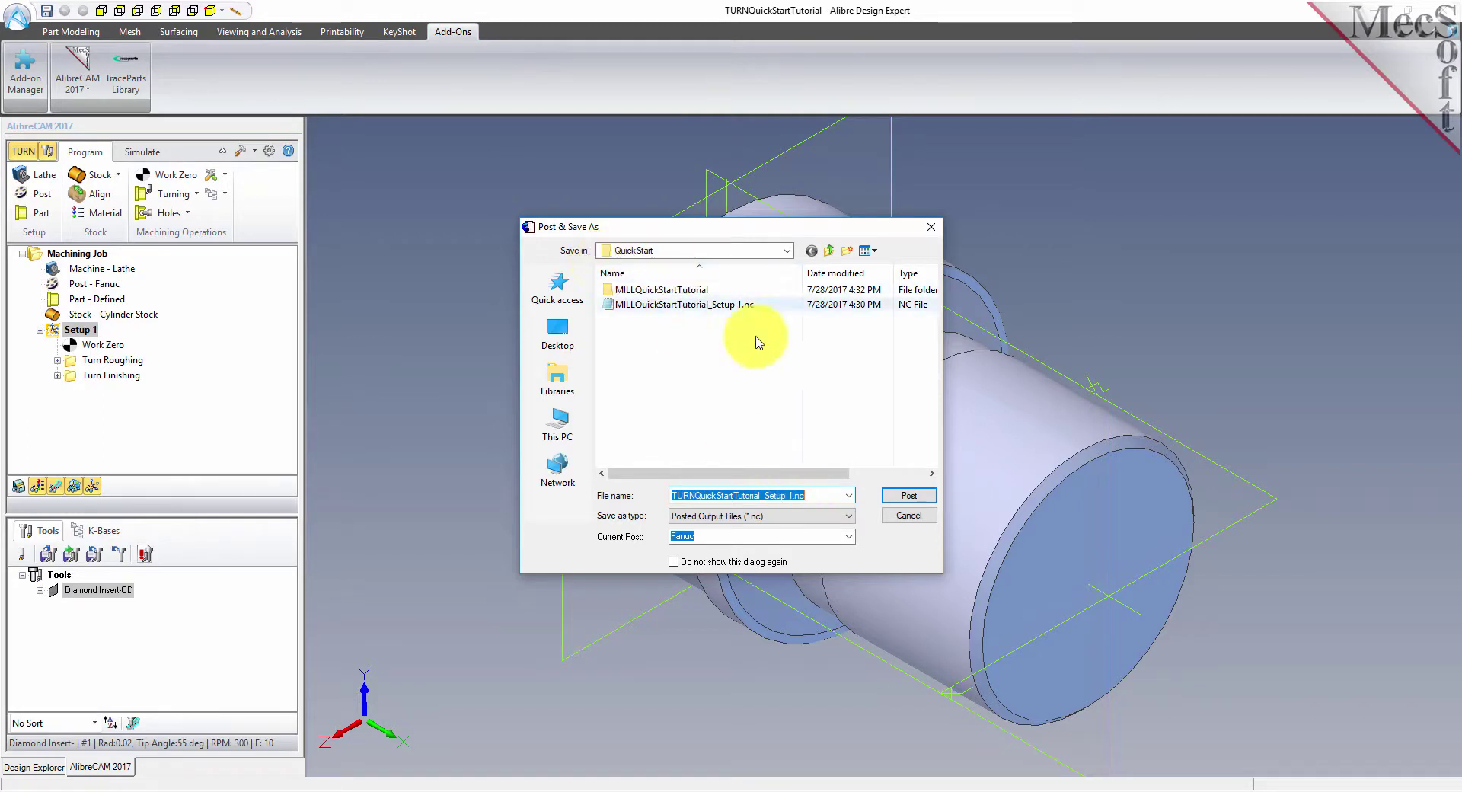
{"action": "left_click", "coordinate": [894, 498]}
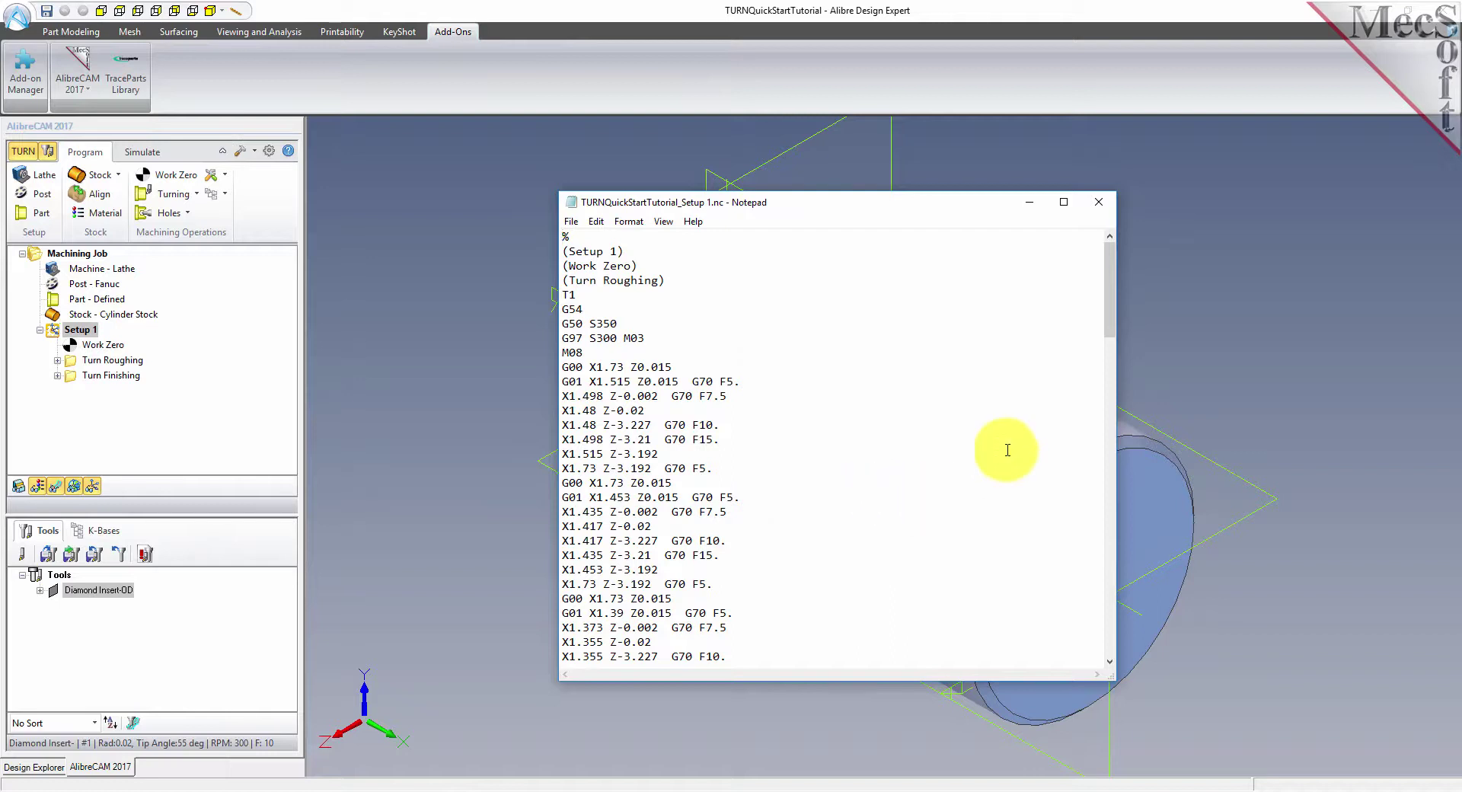
{"action": "mouse_move", "coordinate": [1109, 328]}
{"action": "left_mouse_down"}
{"action": "mouse_move", "coordinate": [1109, 630]}
{"action": "mouse_move", "coordinate": [1126, 310]}
{"action": "left_mouse_up"}
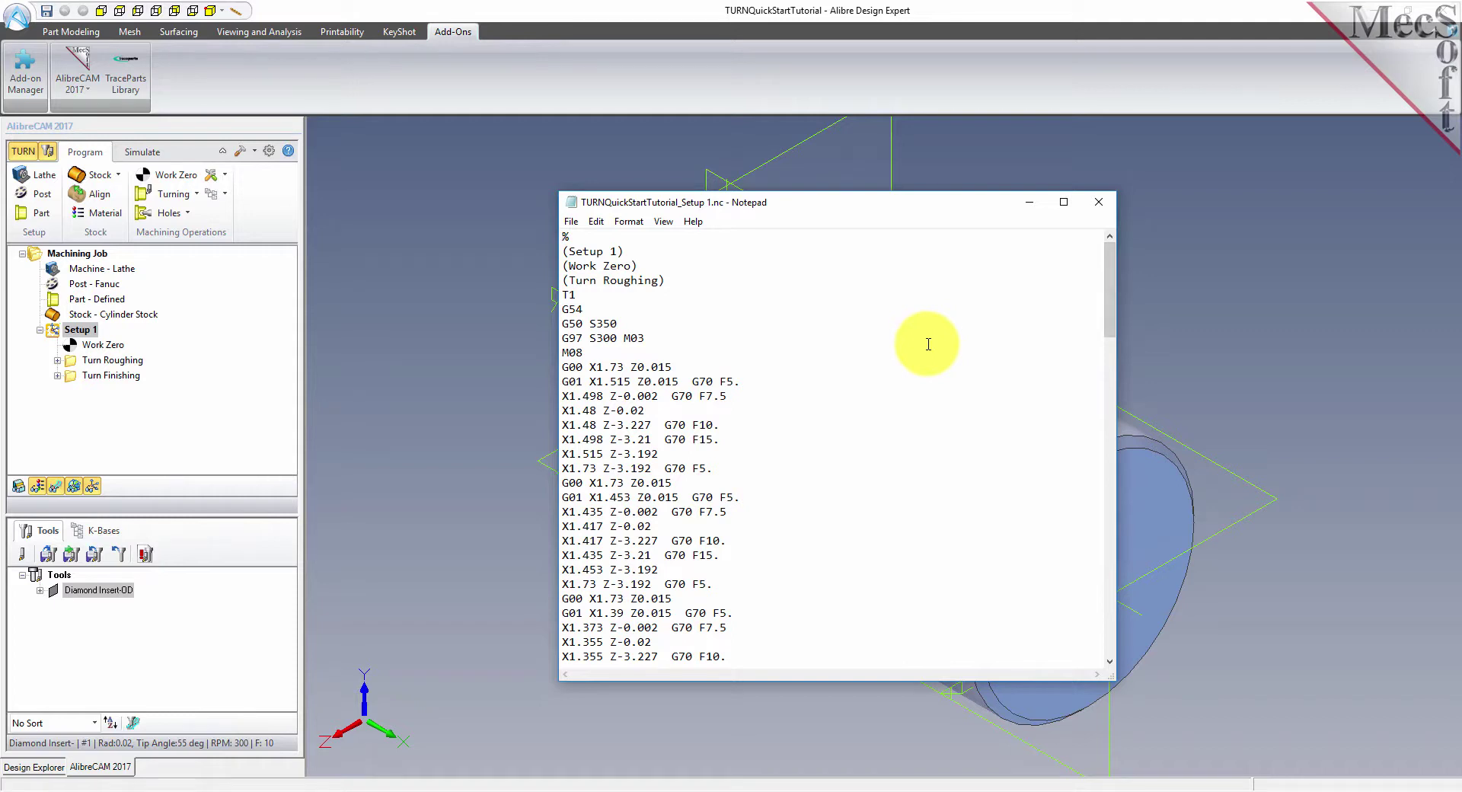
Step: Close the G-code file, review the machining operations information for each operation and the total of Setup 1, and close the information dialog
{"action": "left_click", "coordinate": [1098, 202]}
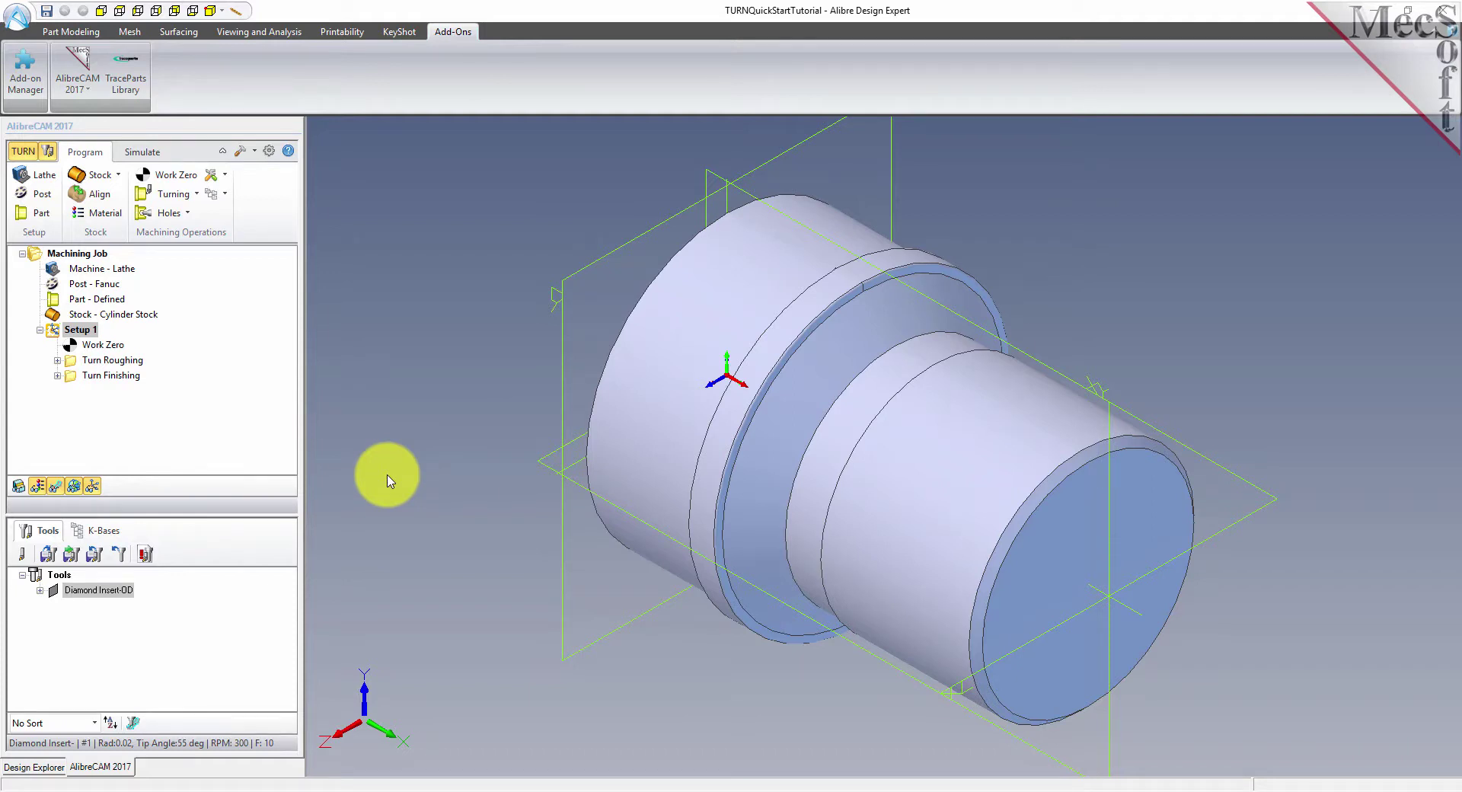
{"action": "right_click", "coordinate": [93, 335]}
{"action": "left_click", "coordinate": [195, 412]}
{"action": "left_click_drag", "start_coordinate": [183, 162], "coordinate": [432, 227]}
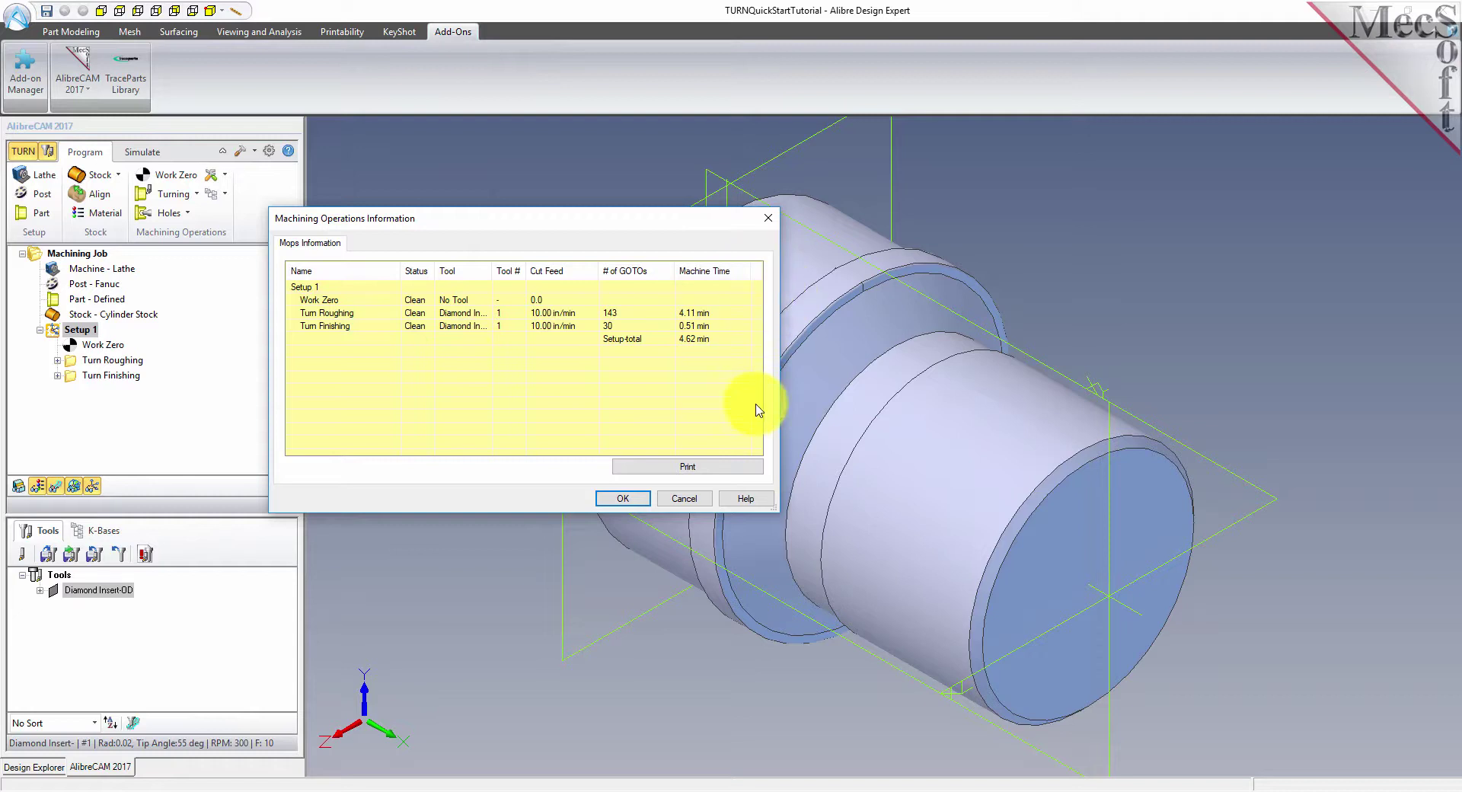
{"action": "left_click", "coordinate": [332, 313]}
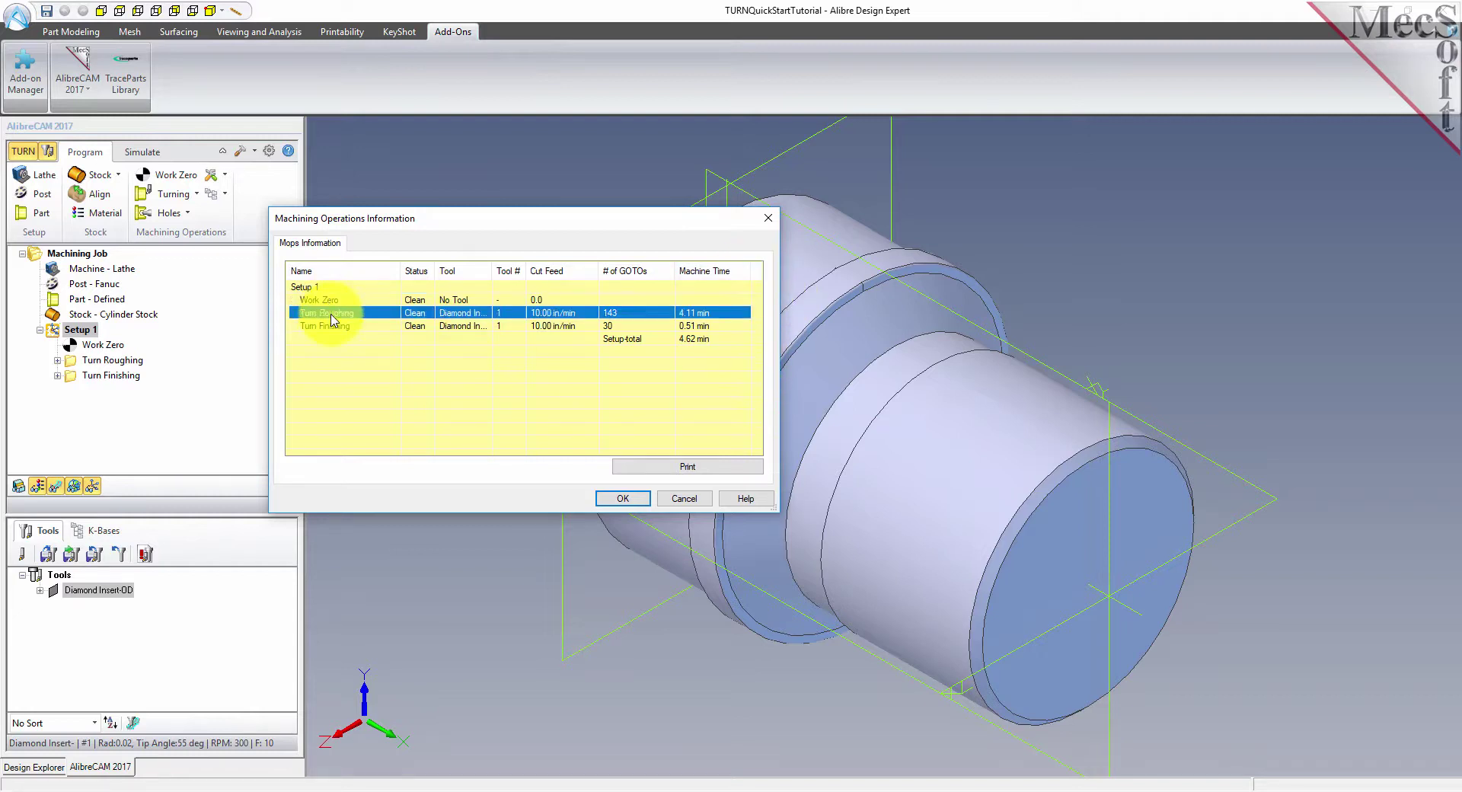
{"action": "left_click", "coordinate": [333, 326]}
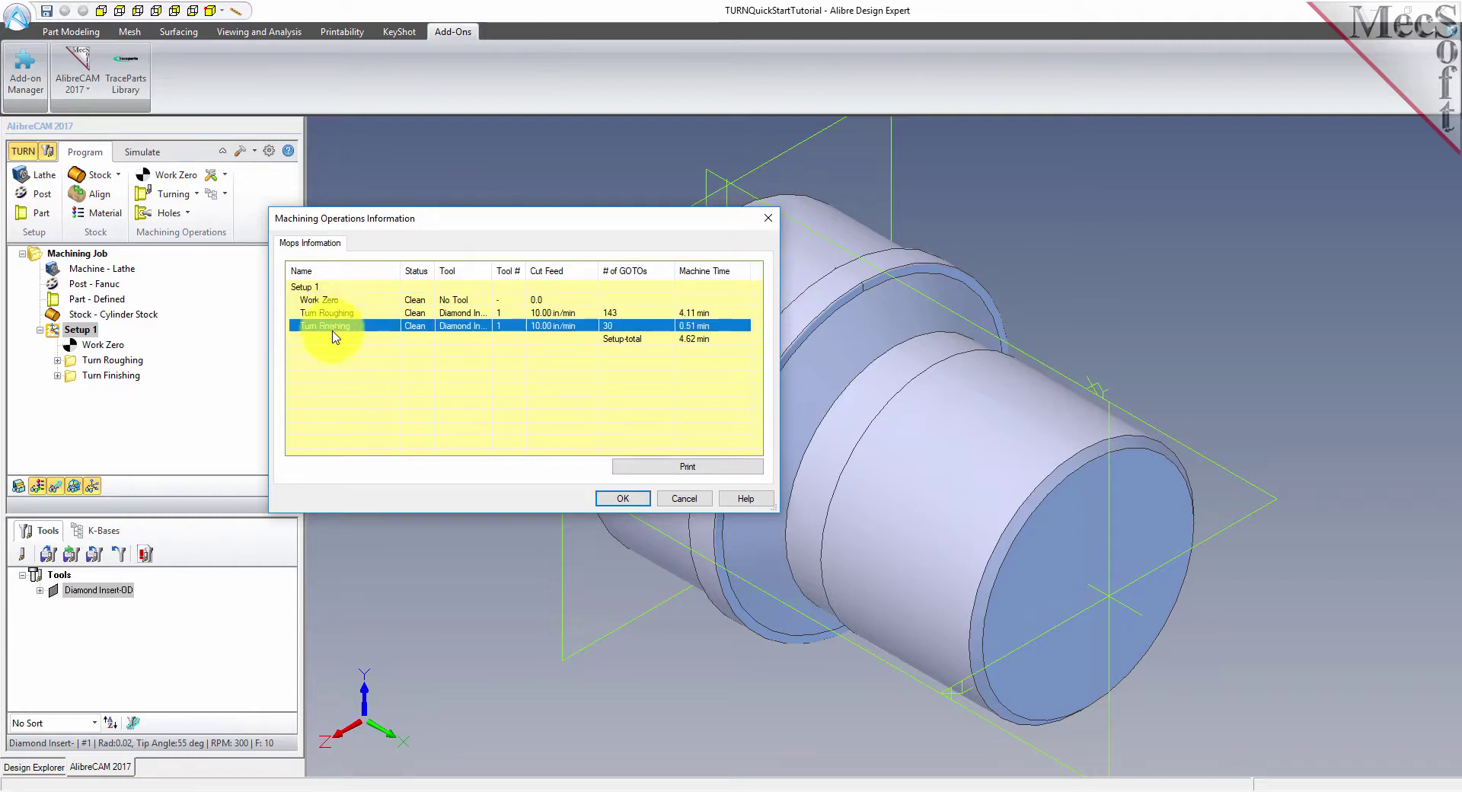
{"action": "left_click", "coordinate": [332, 339]}
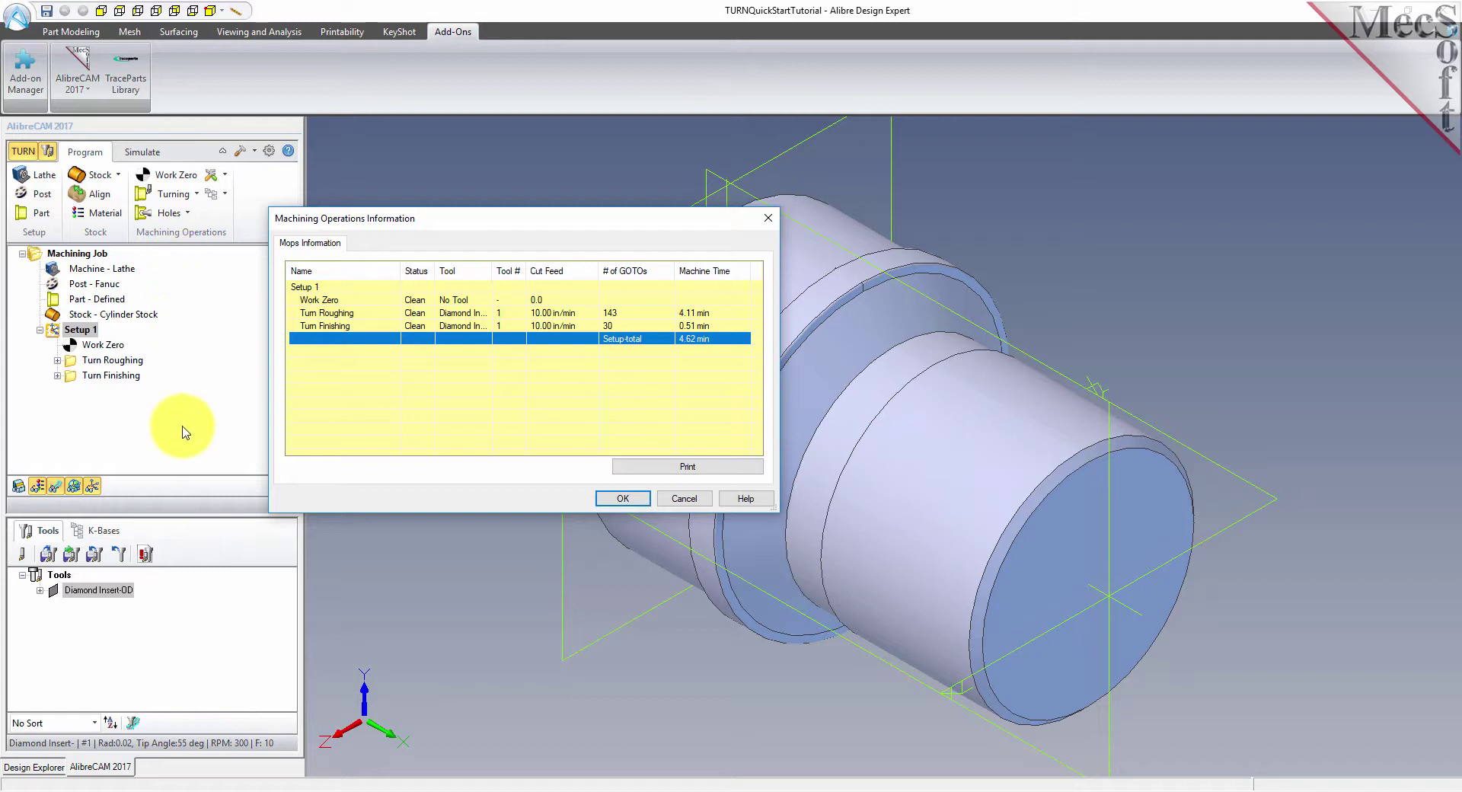
{"action": "left_click", "coordinate": [621, 498]}
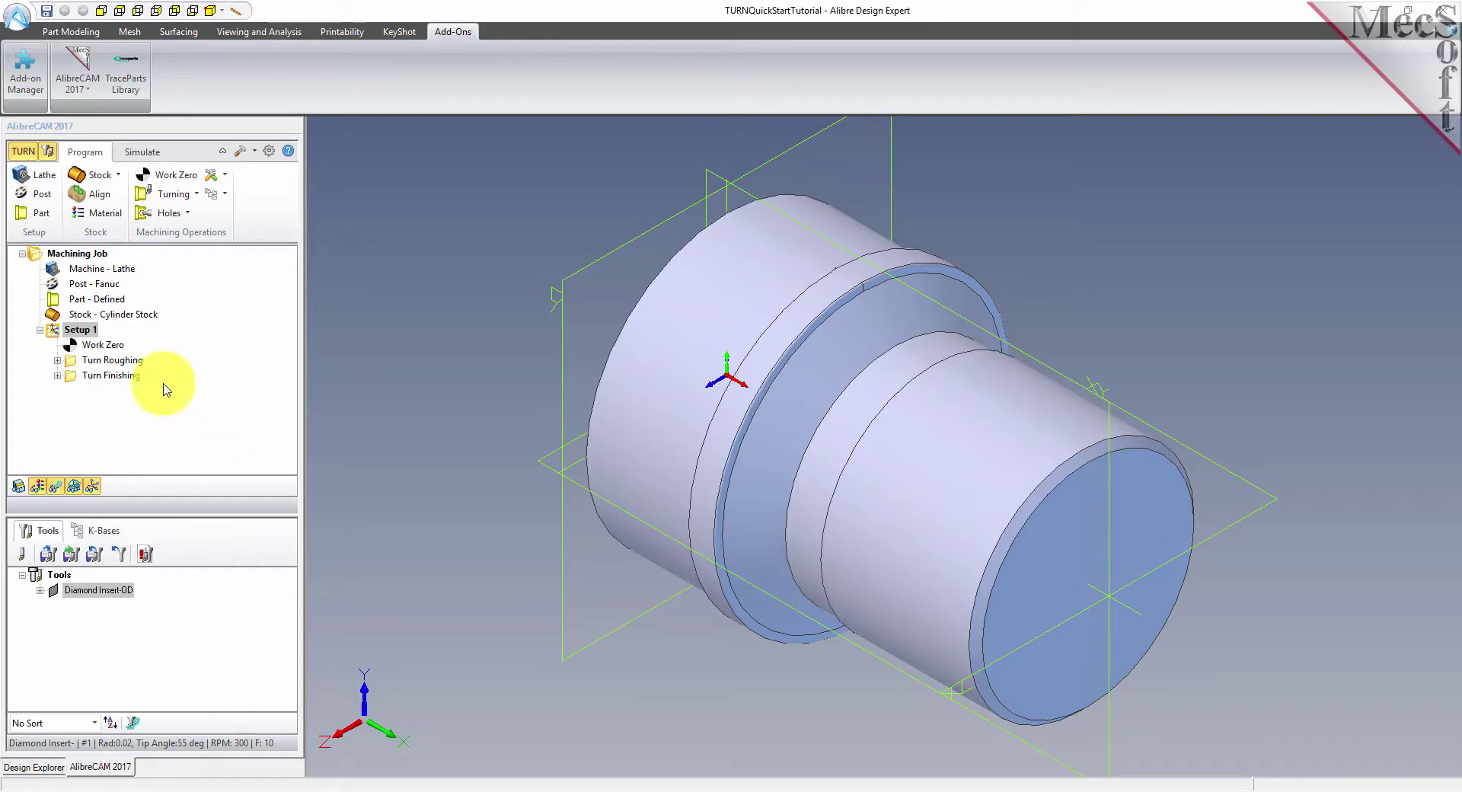
Step: Generate shop documentation for Setup 1 with output template Template1, saved as TURNQuickStartTutorial.html in the QuickStart folder
{"action": "left_click", "coordinate": [81, 334]}
{"action": "right_click", "coordinate": [80, 335]}
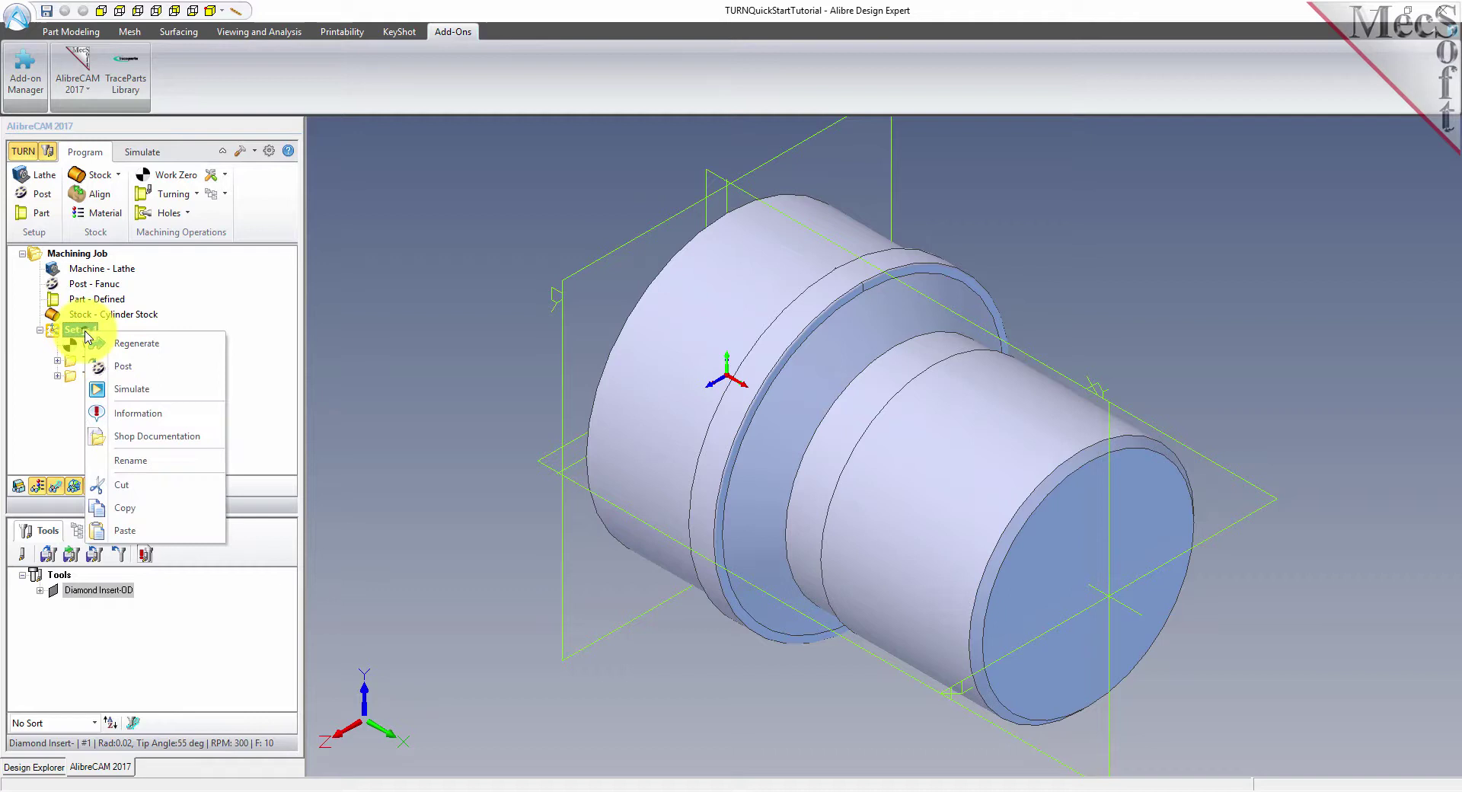
{"action": "left_click", "coordinate": [208, 438]}
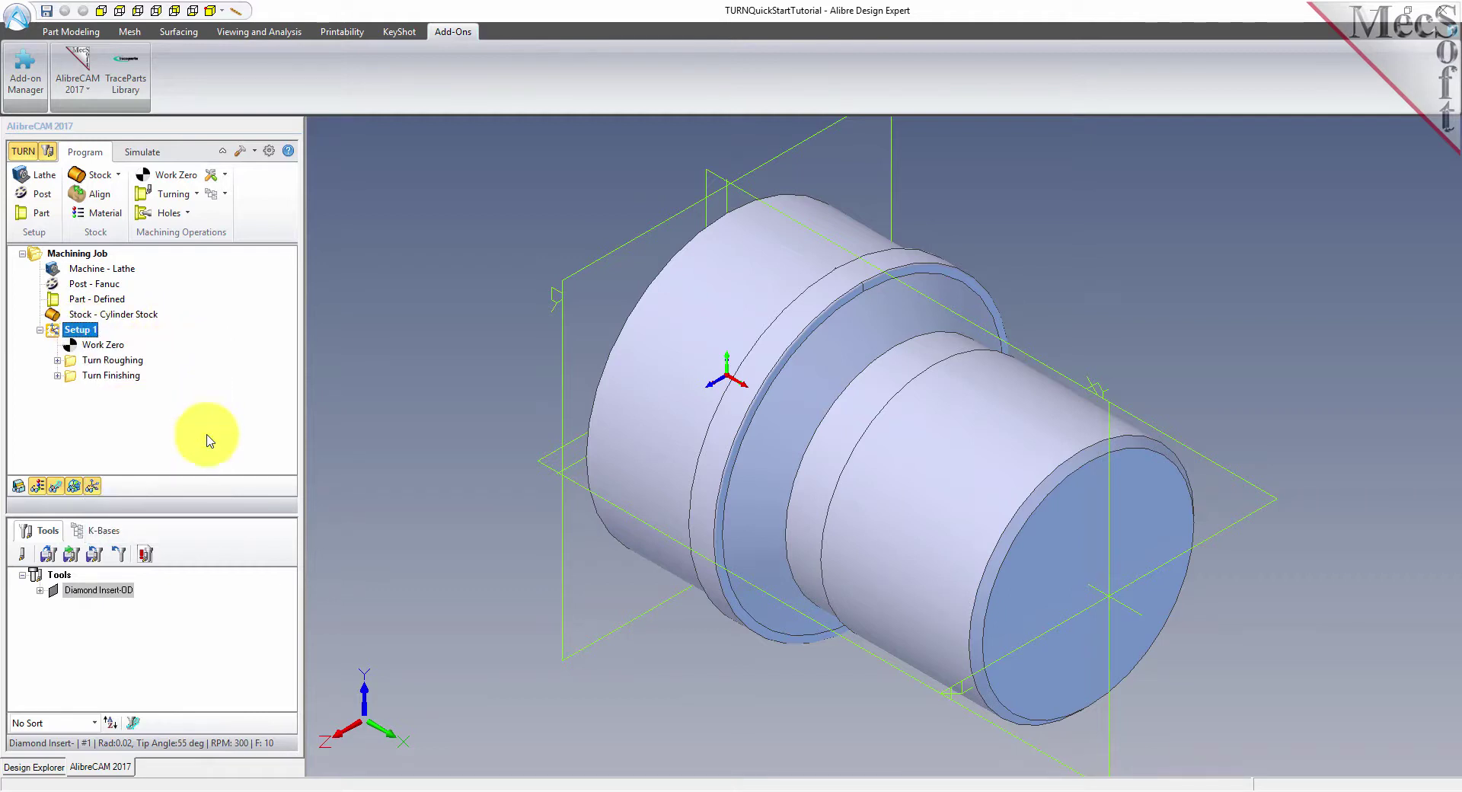
{"action": "left_click", "coordinate": [760, 537]}
{"action": "left_click", "coordinate": [851, 537]}
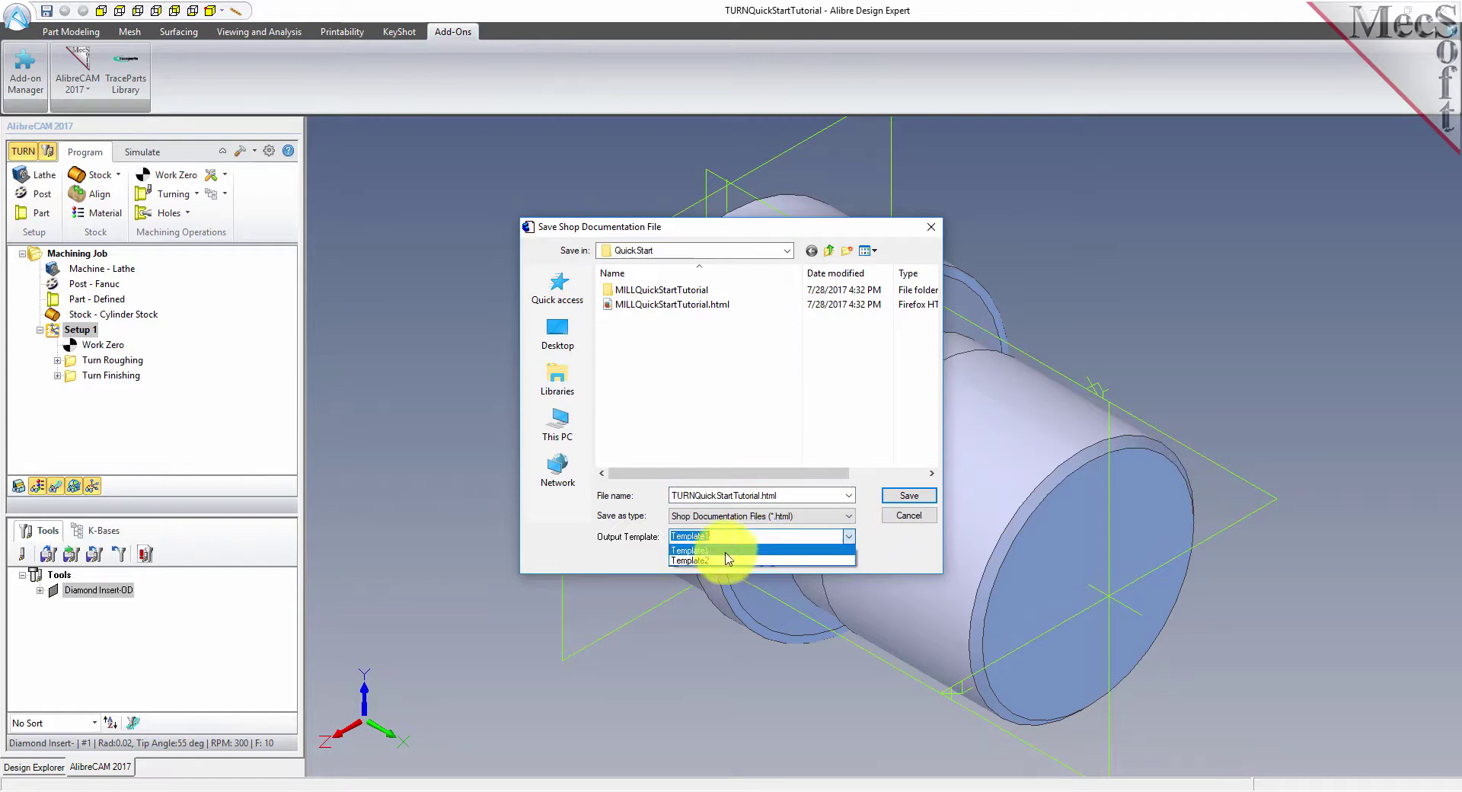
{"action": "left_click", "coordinate": [733, 552]}
{"action": "left_click", "coordinate": [906, 497]}
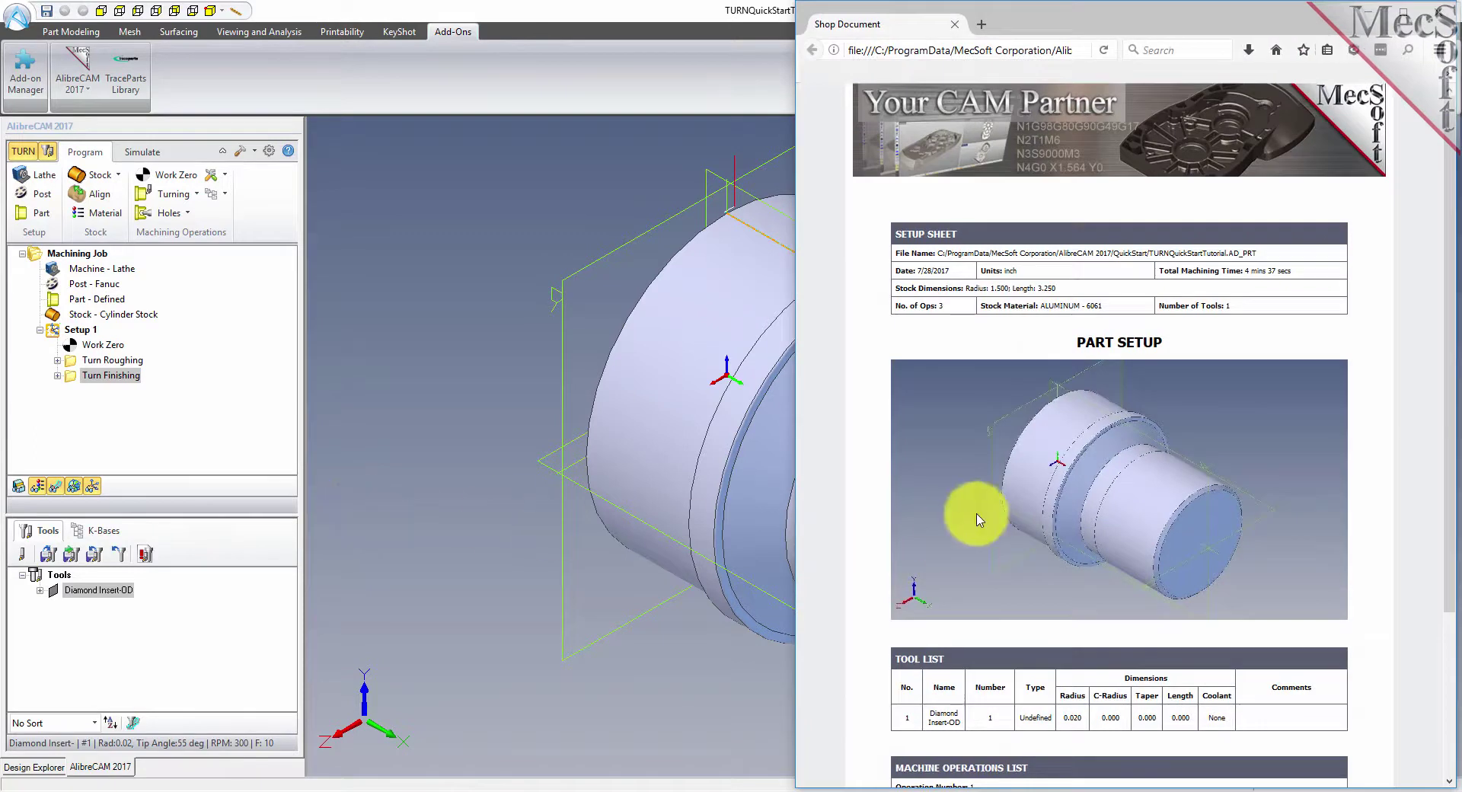
Step: Review the shop document's setup sheet, part setup image, tool list and machine operations list
{"action": "scroll", "coordinate": [1440, 344], "scroll_direction": "down", "scroll_amount": 3}
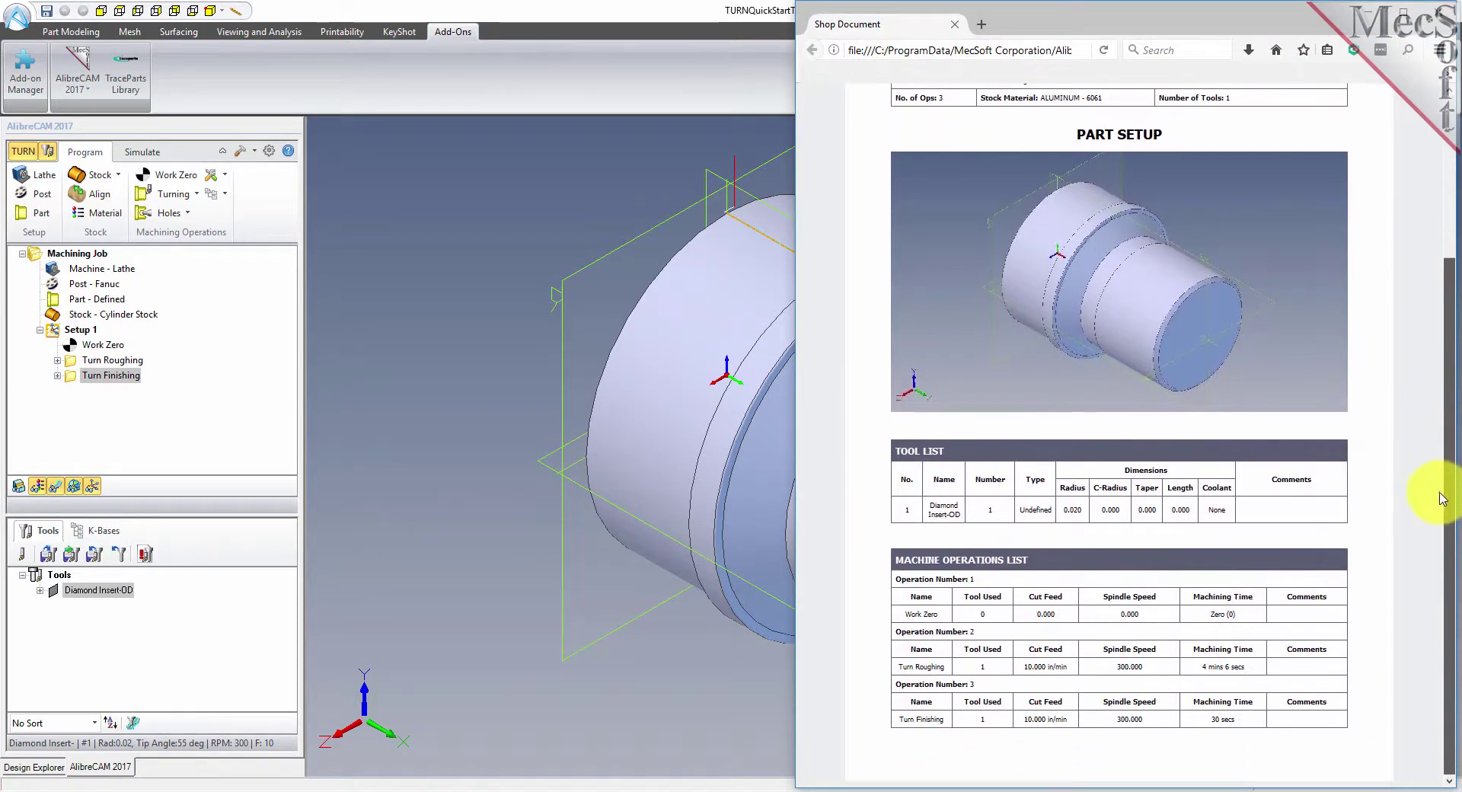
{"action": "scroll", "coordinate": [1435, 343], "scroll_direction": "up", "scroll_amount": 3}
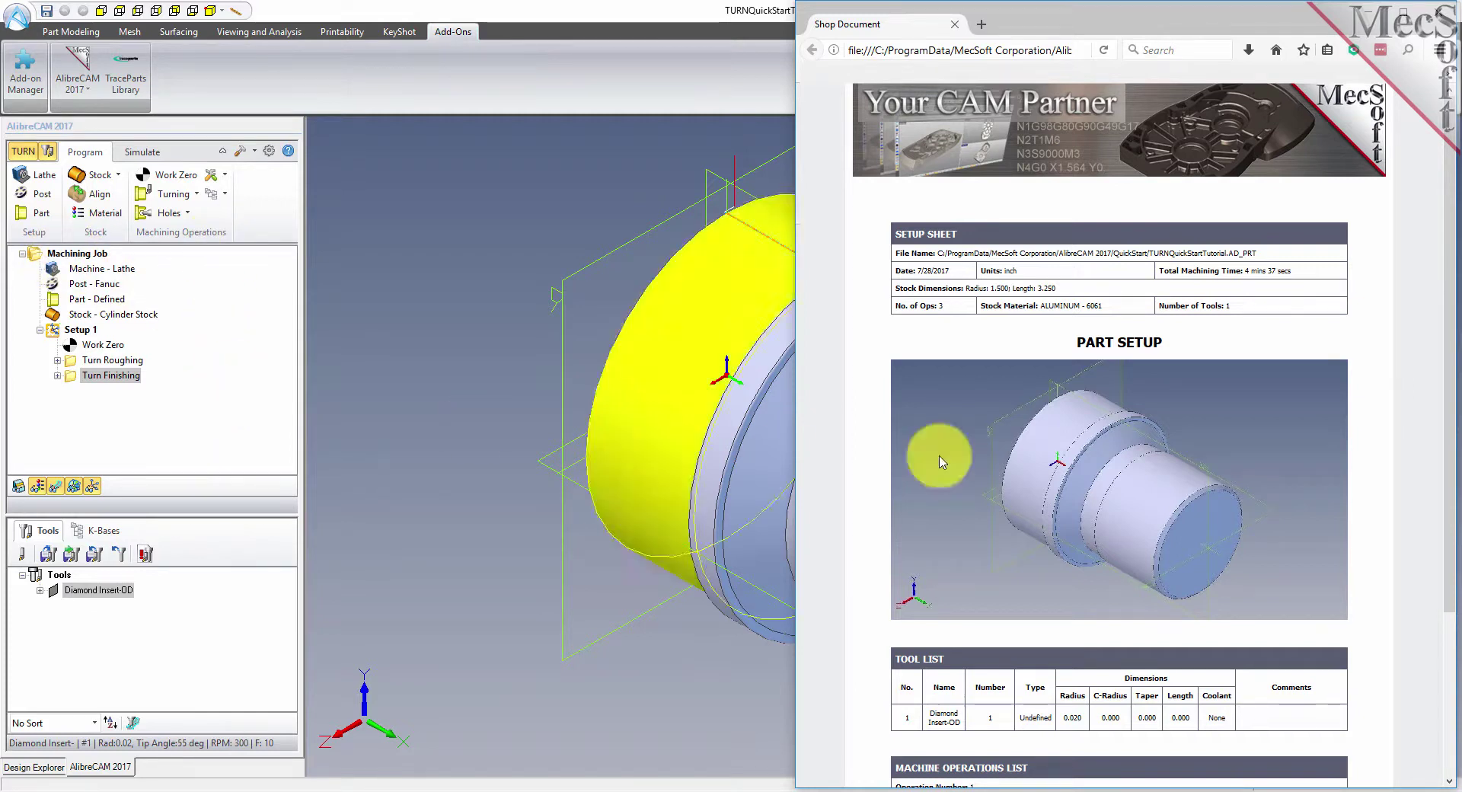
{"action": "left_click_drag", "start_coordinate": [1059, 289], "coordinate": [902, 297]}
{"action": "scroll", "coordinate": [903, 297], "scroll_direction": "down", "scroll_amount": 3}
{"action": "left_click_drag", "start_coordinate": [952, 453], "coordinate": [895, 450]}
{"action": "left_click_drag", "start_coordinate": [1036, 564], "coordinate": [842, 560]}
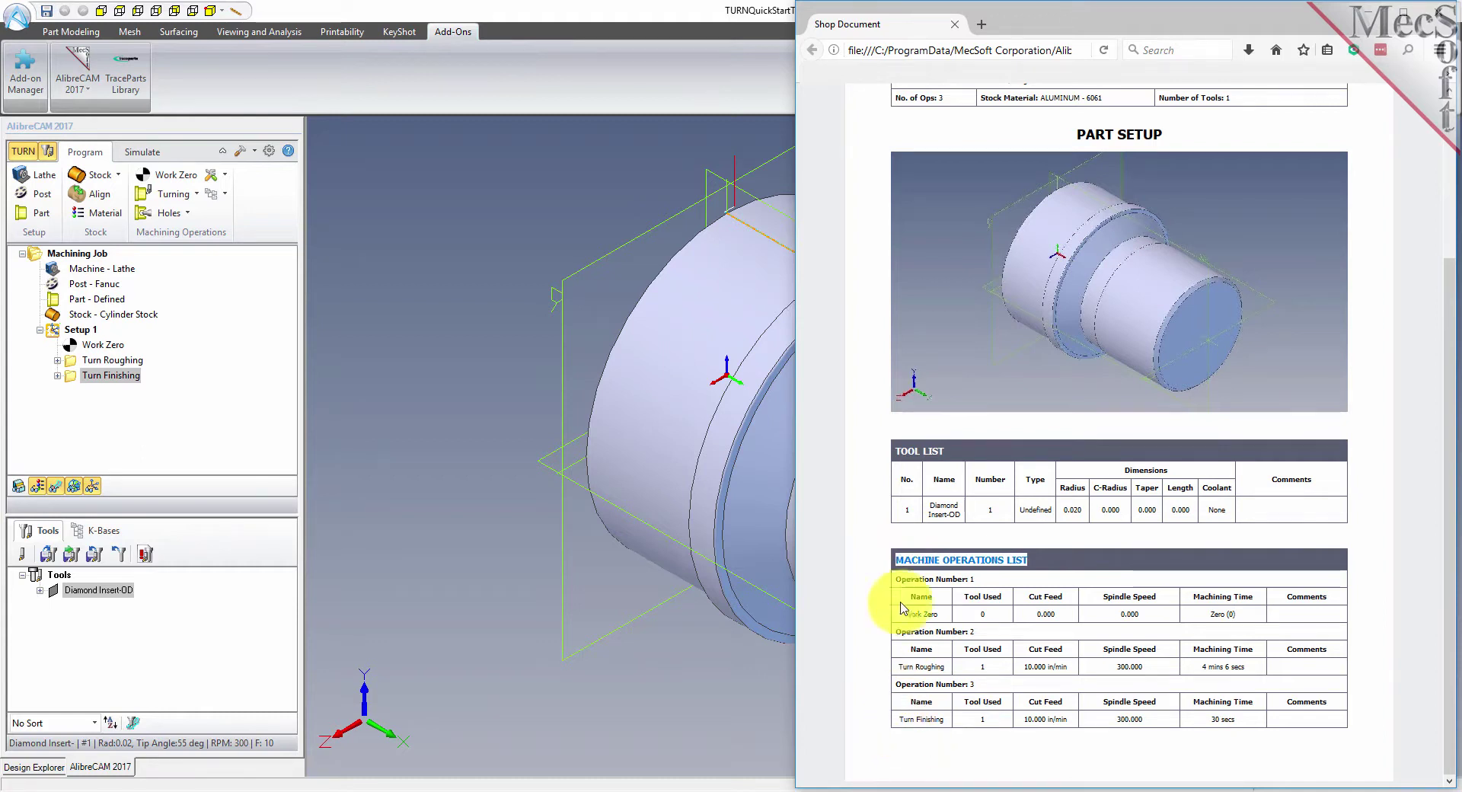
{"action": "left_click", "coordinate": [874, 417]}
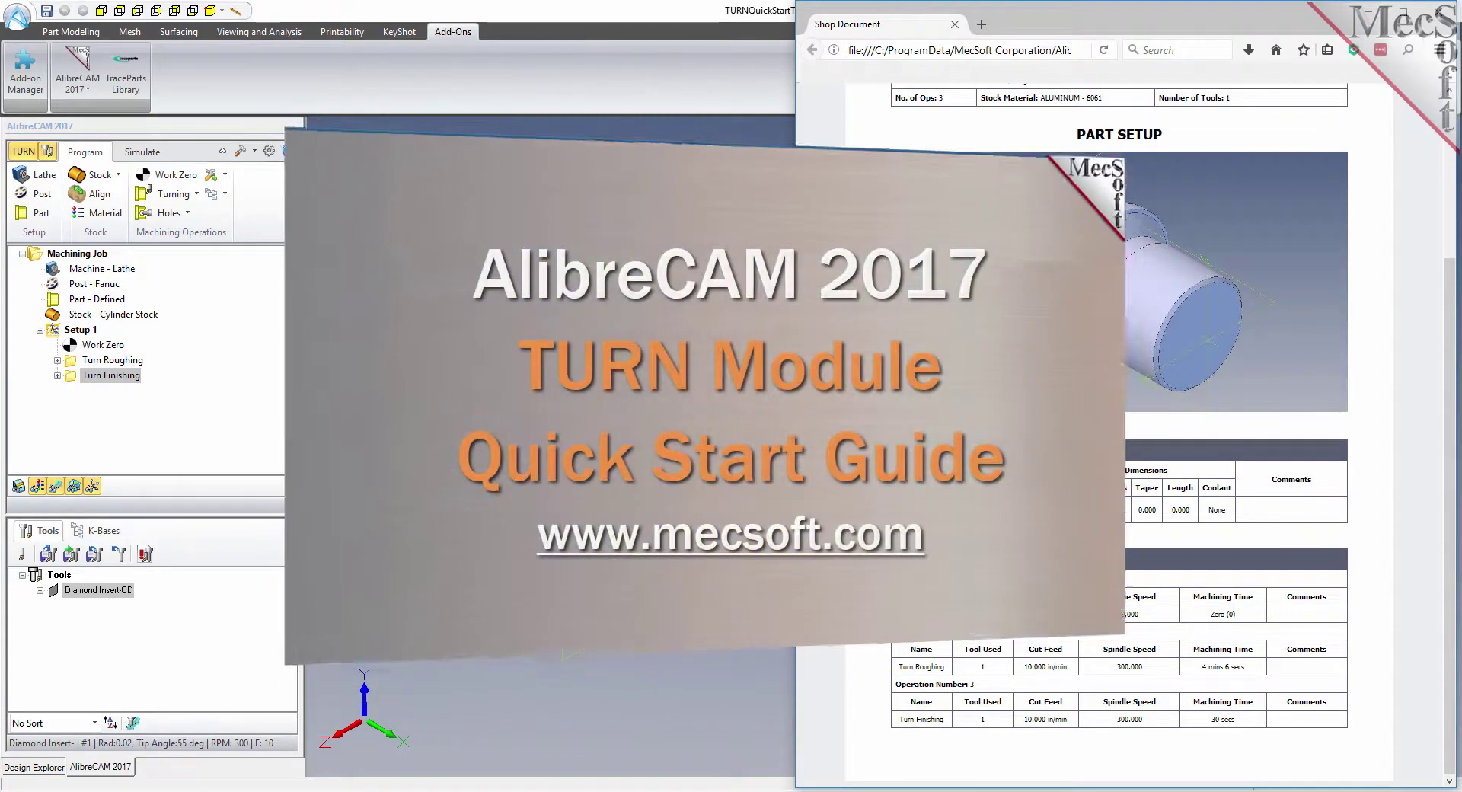